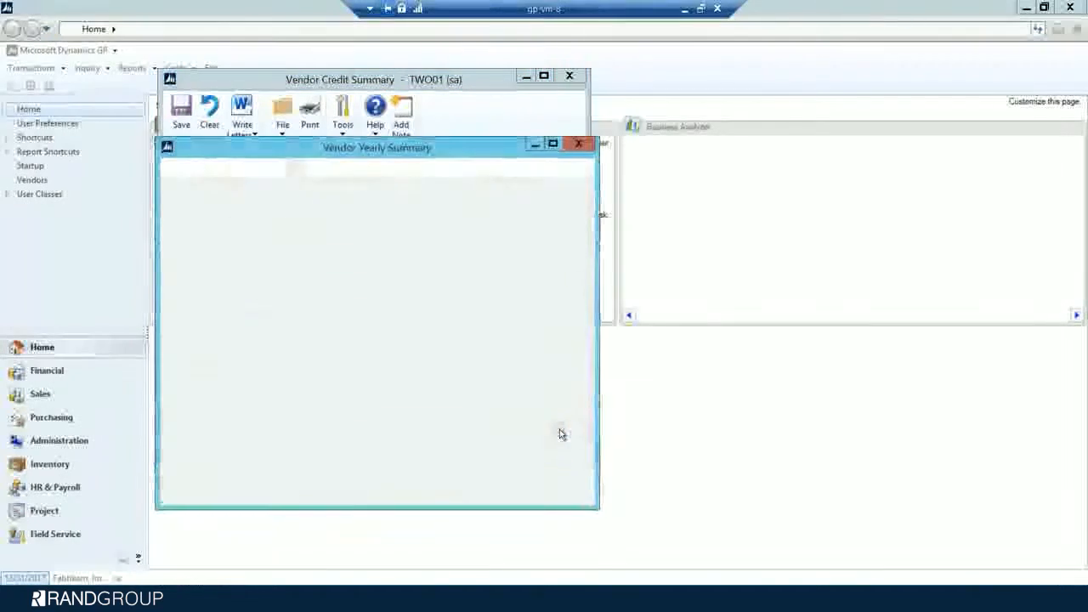
# - Review the yearly summary amounts for vendor ACETRAVE0001, and close both vendor summary windows
pyautogui.moveTo(432, 146); pyautogui.dragTo(608, 109)
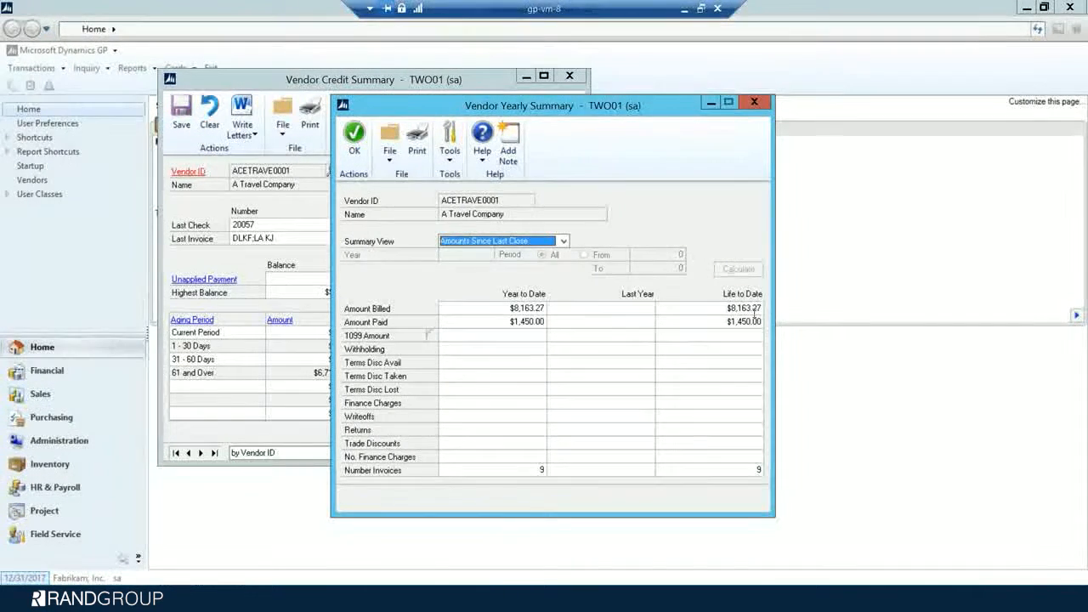
pyautogui.click(351, 138)
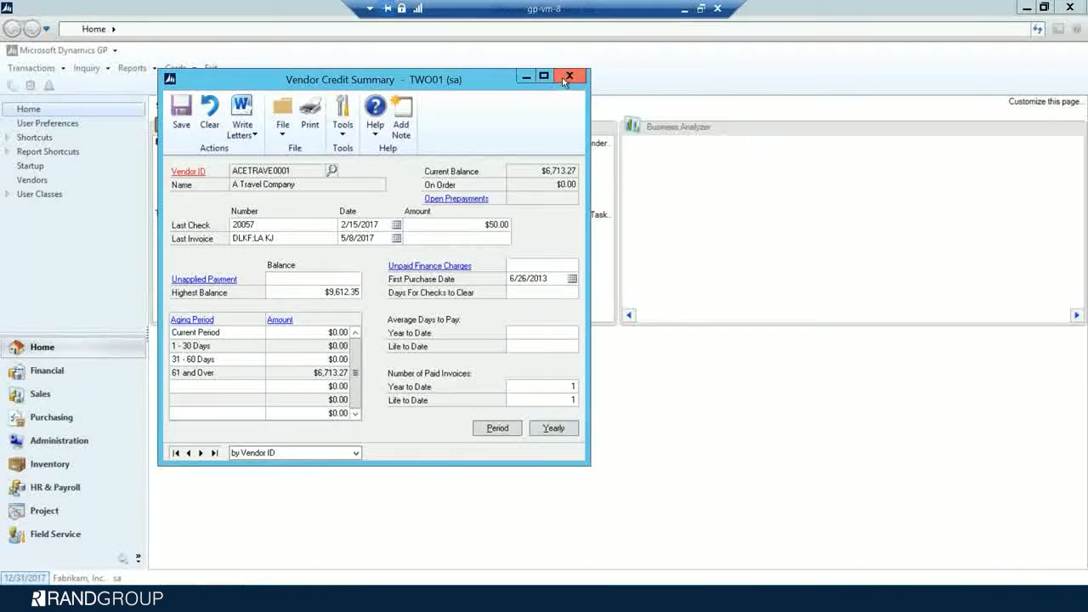
pyautogui.click(568, 77)
# - Open SmartList and display the Vendors list from the Purchasing category
pyautogui.click(62, 51)
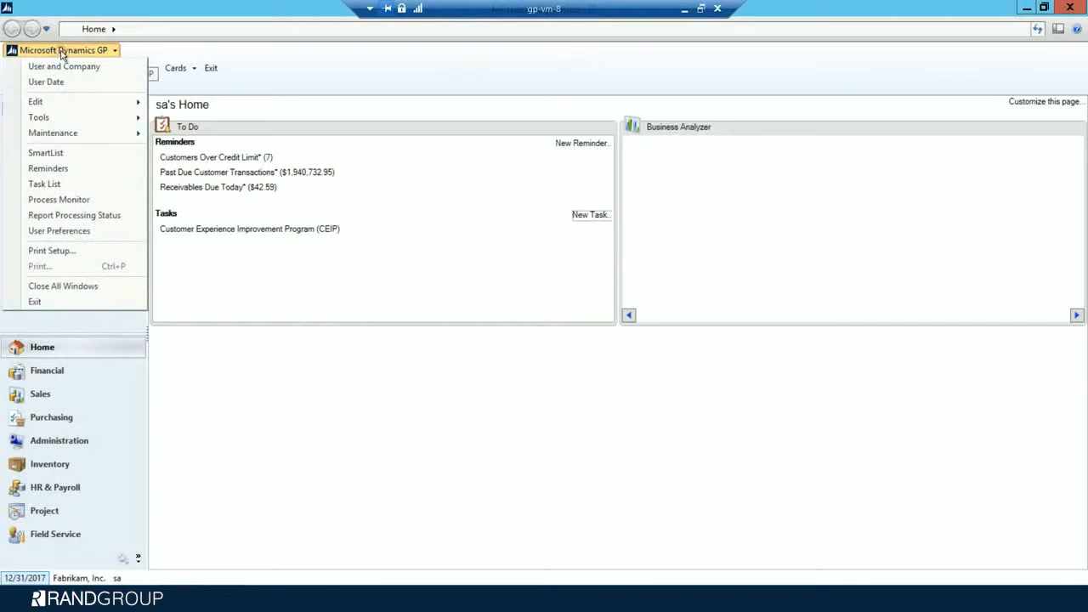
pyautogui.click(58, 149)
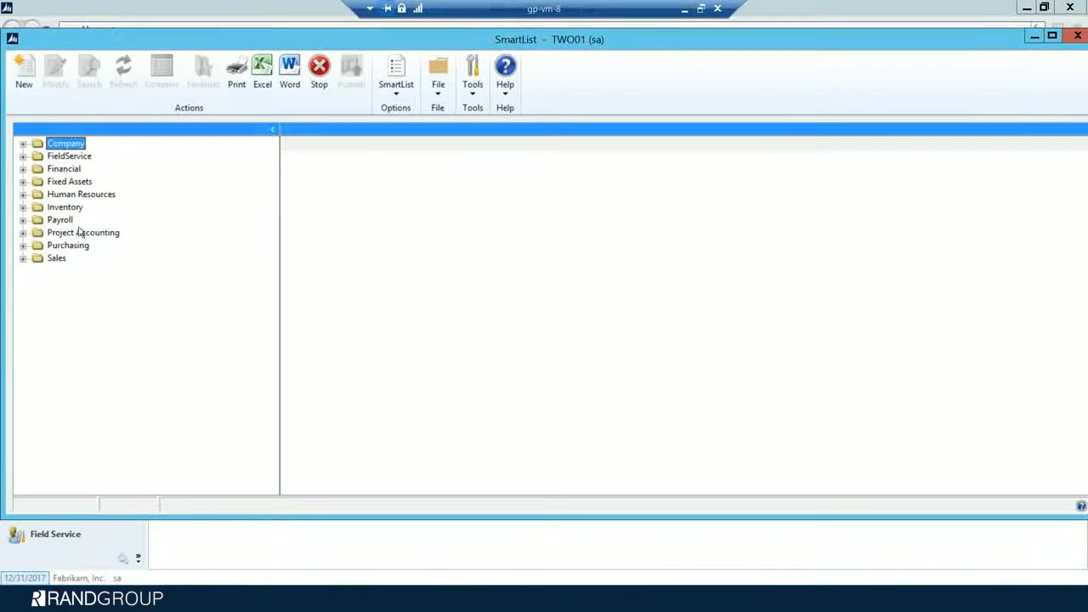
pyautogui.click(23, 246)
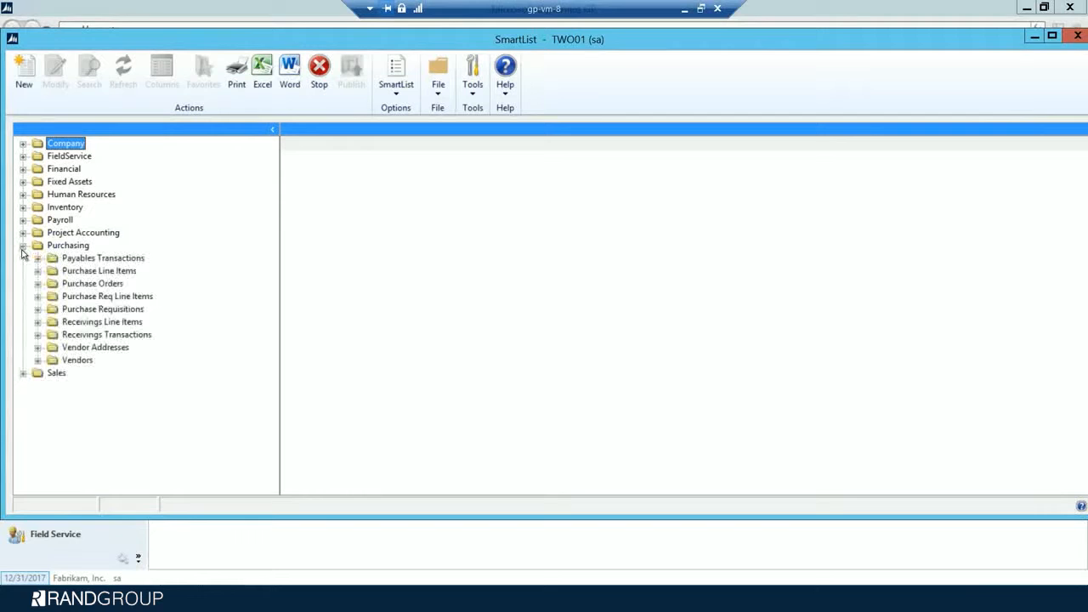
pyautogui.click(37, 362)
pyautogui.click(67, 374)
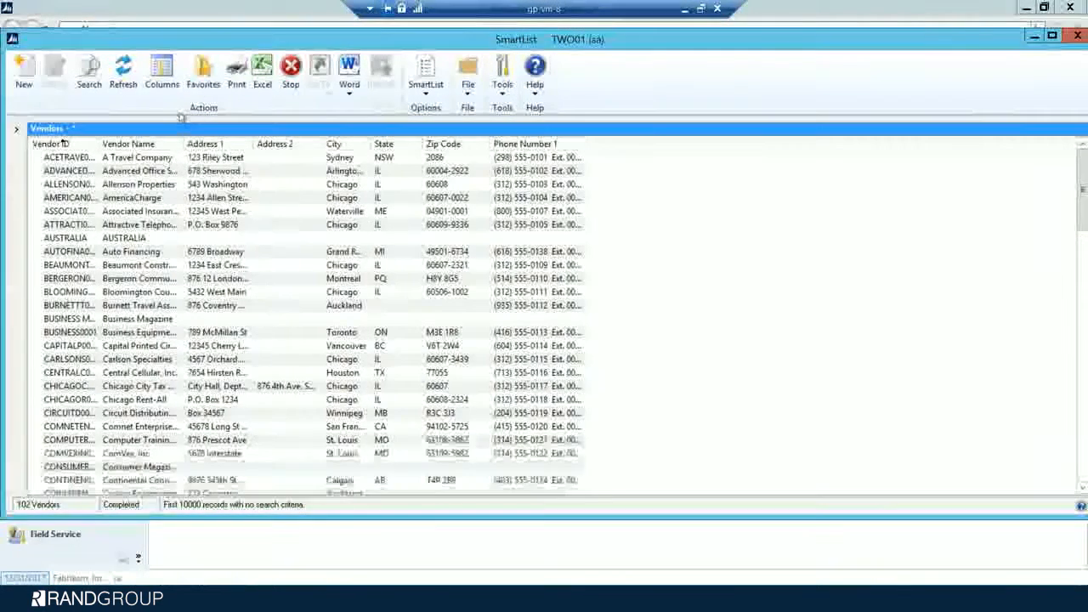
# - Examine which columns can be added to the Vendors list, cancel without adding any, and close SmartList
pyautogui.click(161, 73)
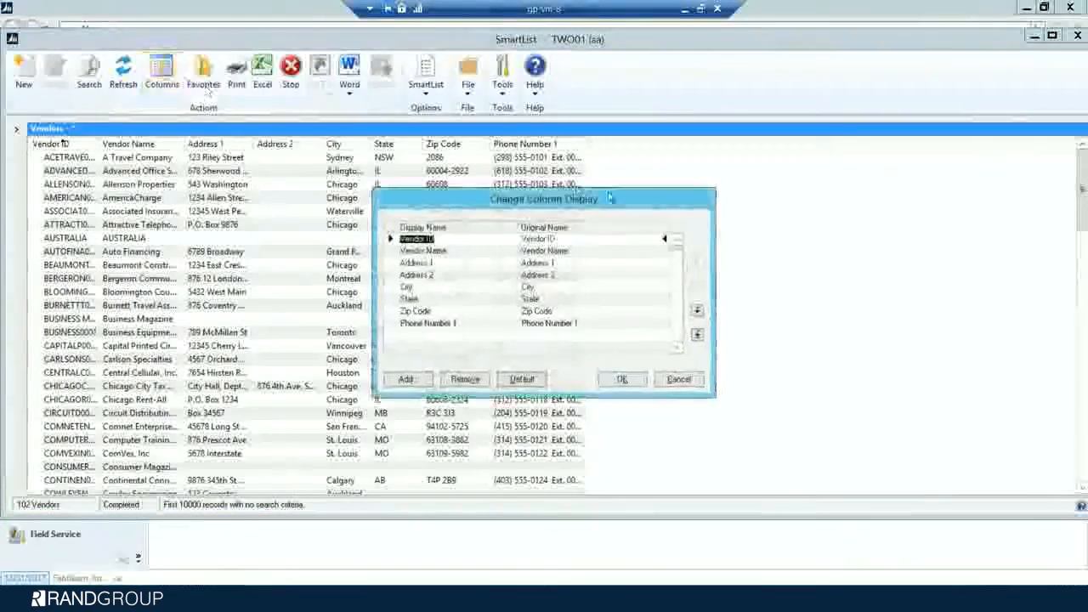
pyautogui.click(416, 379)
pyautogui.moveTo(580, 184); pyautogui.dragTo(585, 159)
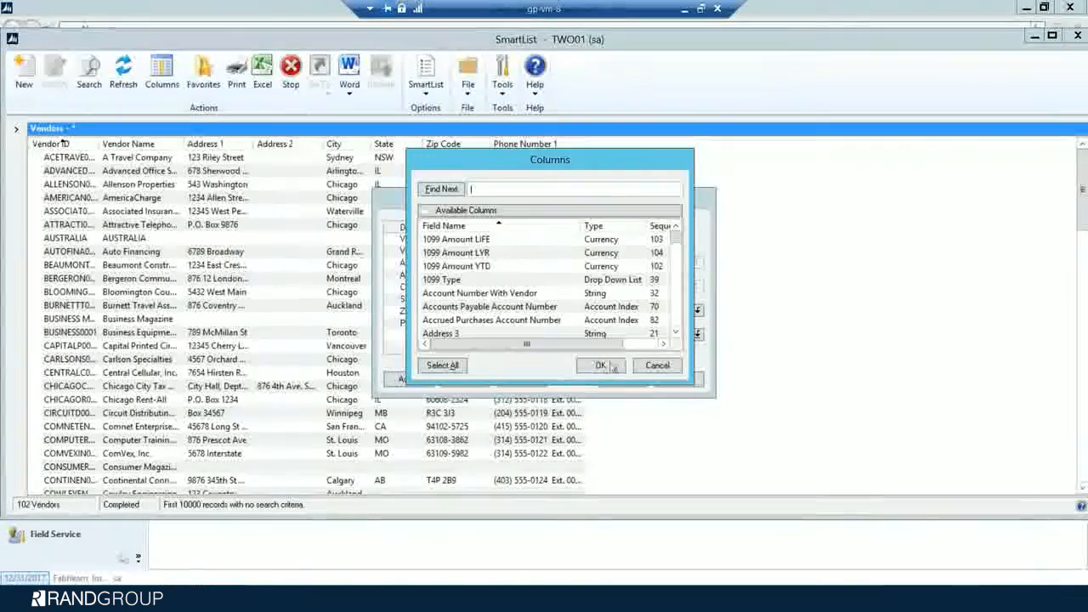
pyautogui.moveTo(675, 238); pyautogui.dragTo(681, 262)
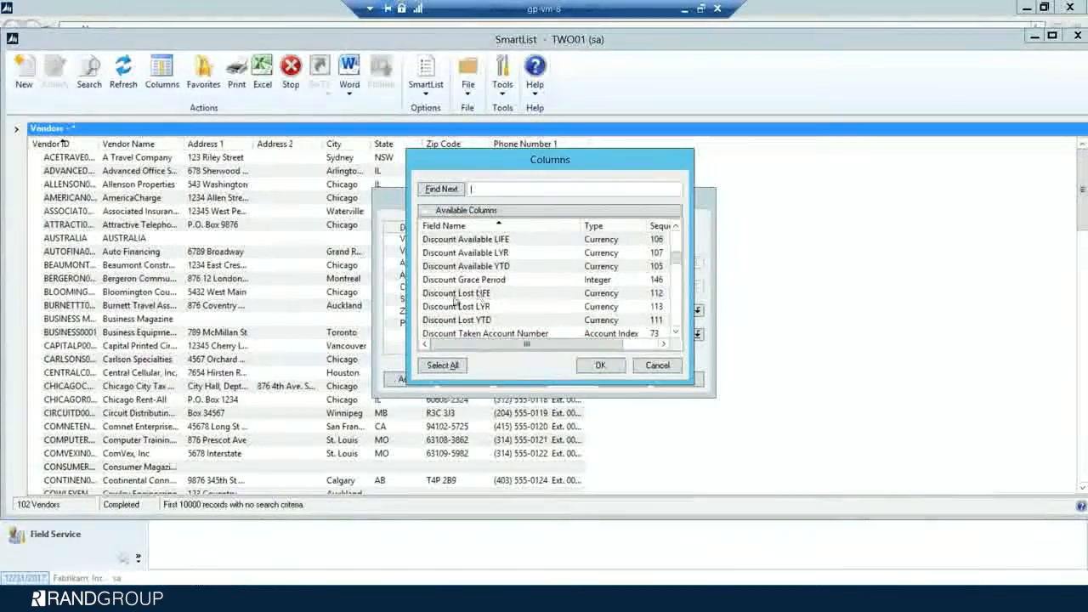
pyautogui.click(664, 369)
pyautogui.click(678, 381)
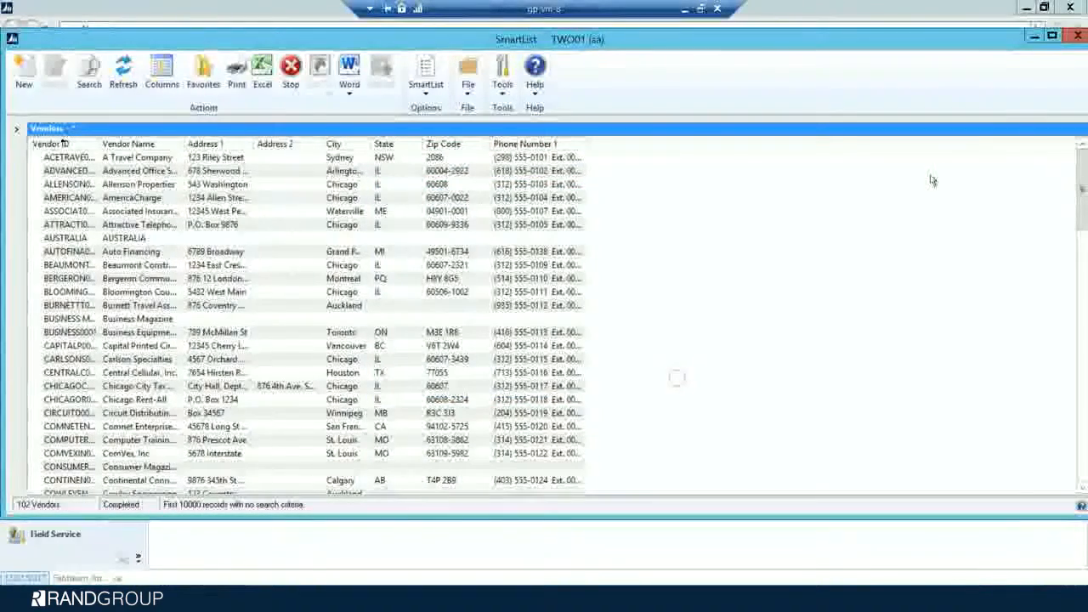
pyautogui.click(1077, 36)
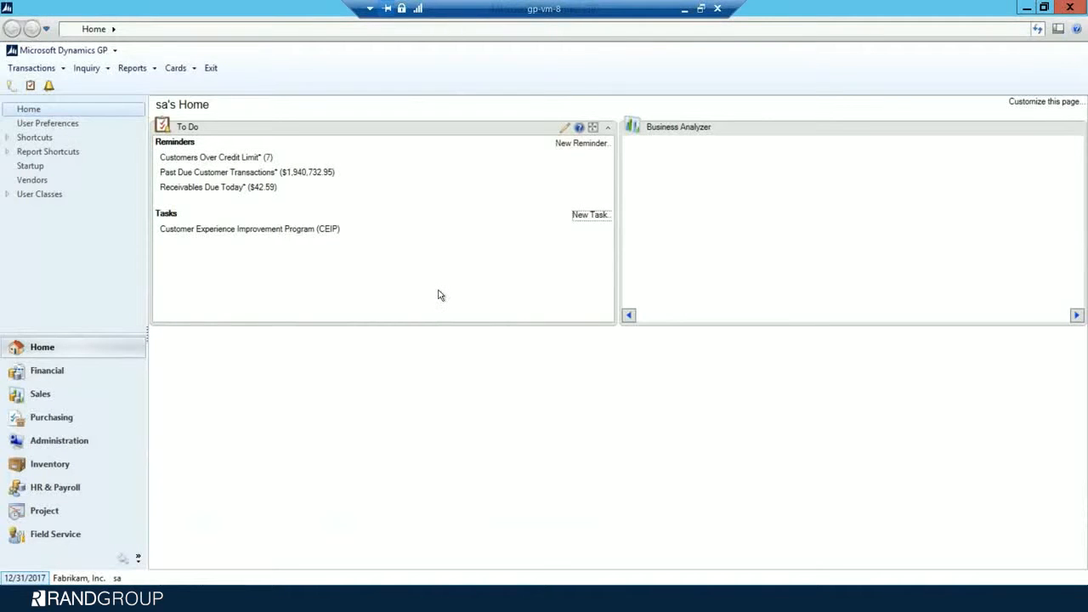
# - Open the Master Posting routine and limit the batches to the Purchasing series
pyautogui.click(92, 53)
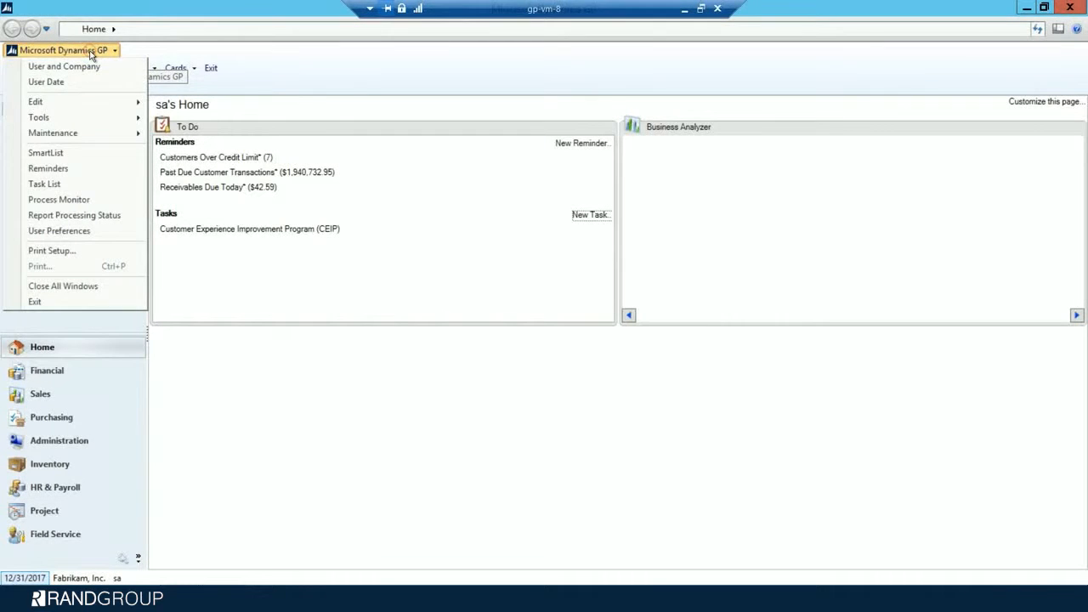
pyautogui.click(79, 118)
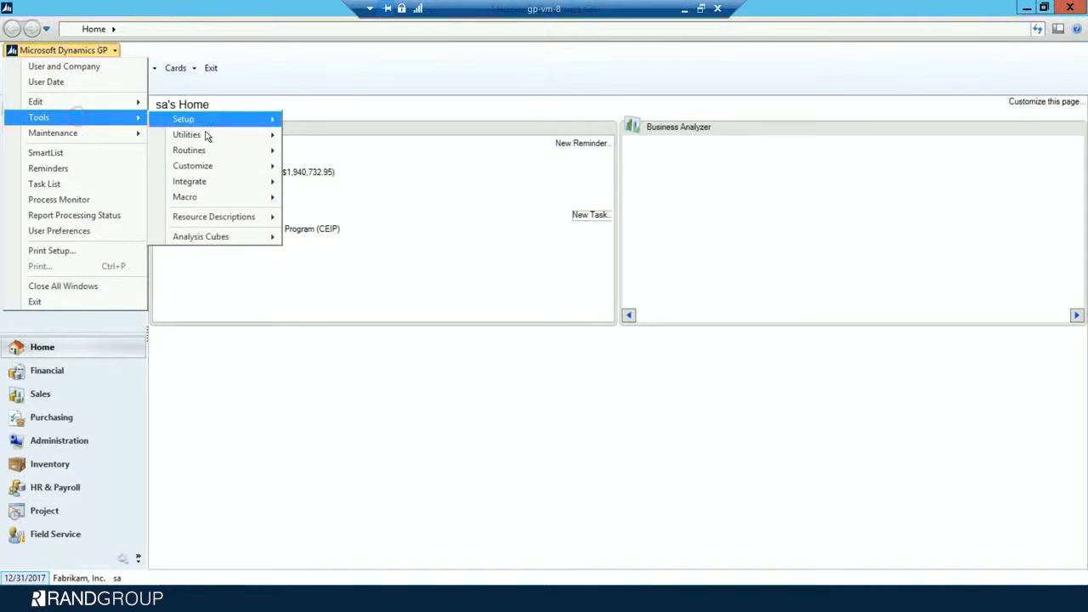
pyautogui.moveTo(206, 154)
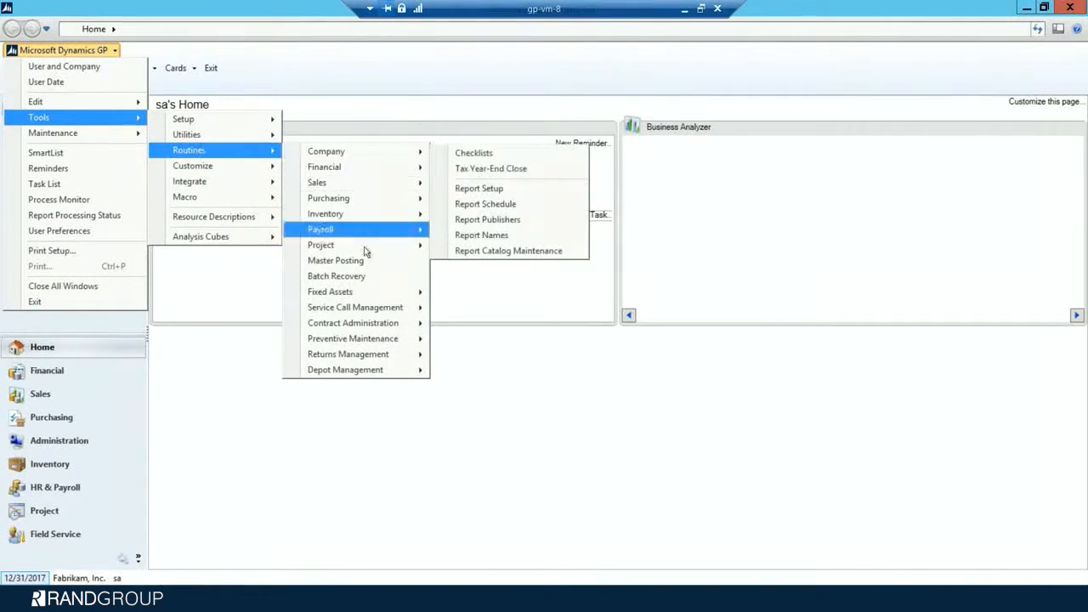
pyautogui.click(362, 260)
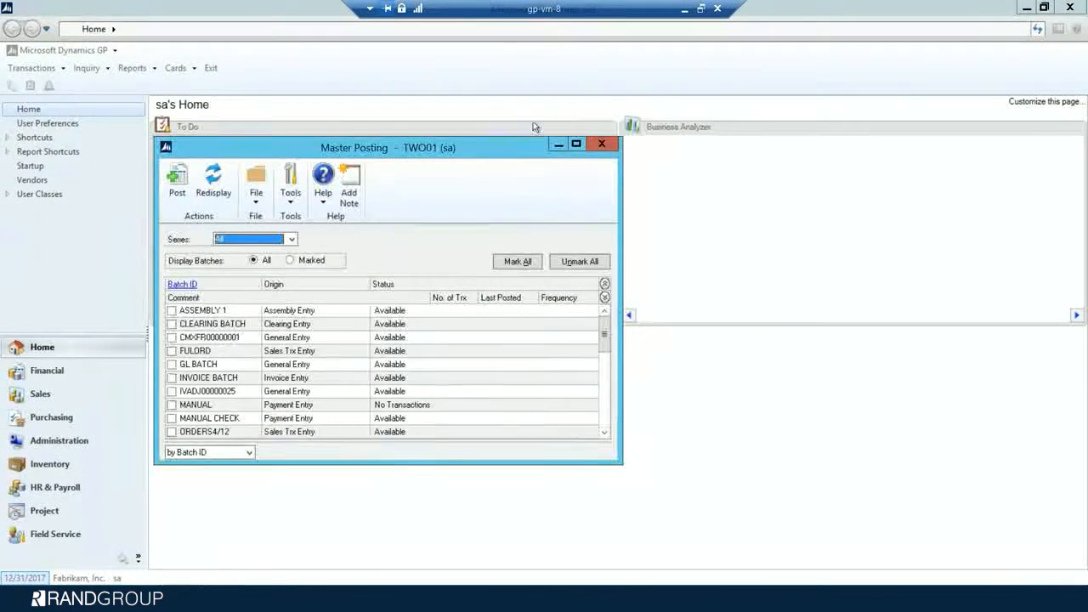
pyautogui.click(335, 197)
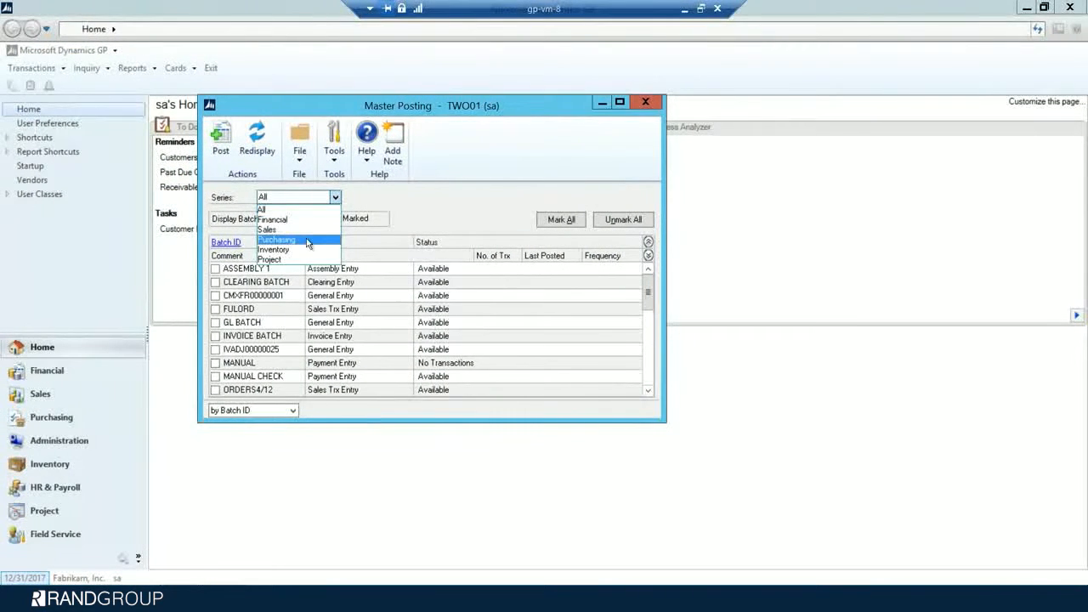
pyautogui.click(305, 240)
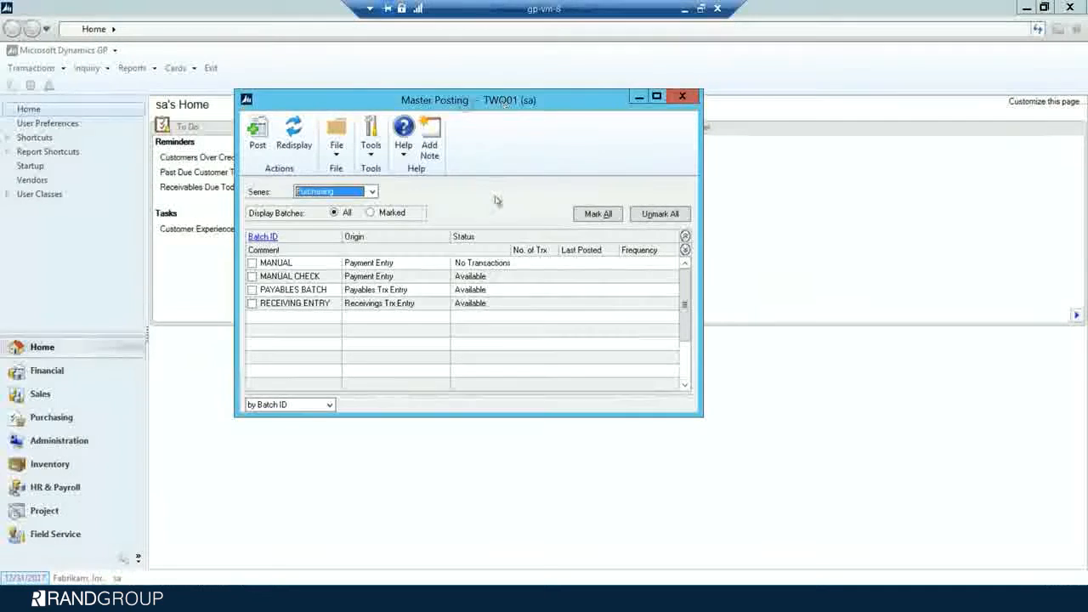
# - Mark the MANUAL CHECK, PAYABLES BATCH and RECEIVING ENTRY batches and post them
pyautogui.click(252, 276)
pyautogui.click(252, 290)
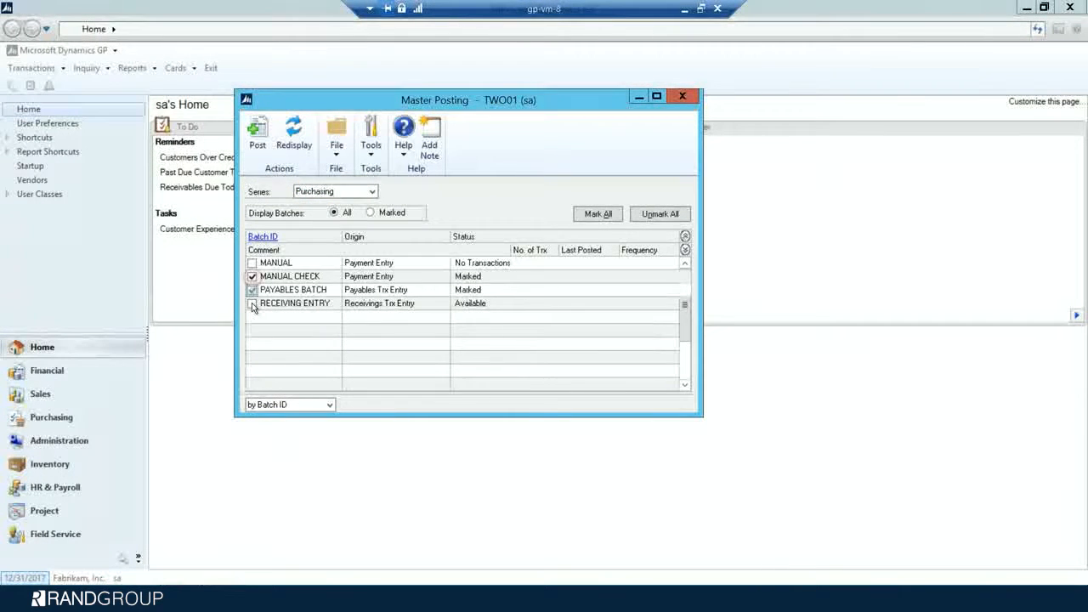
pyautogui.click(251, 304)
pyautogui.click(254, 130)
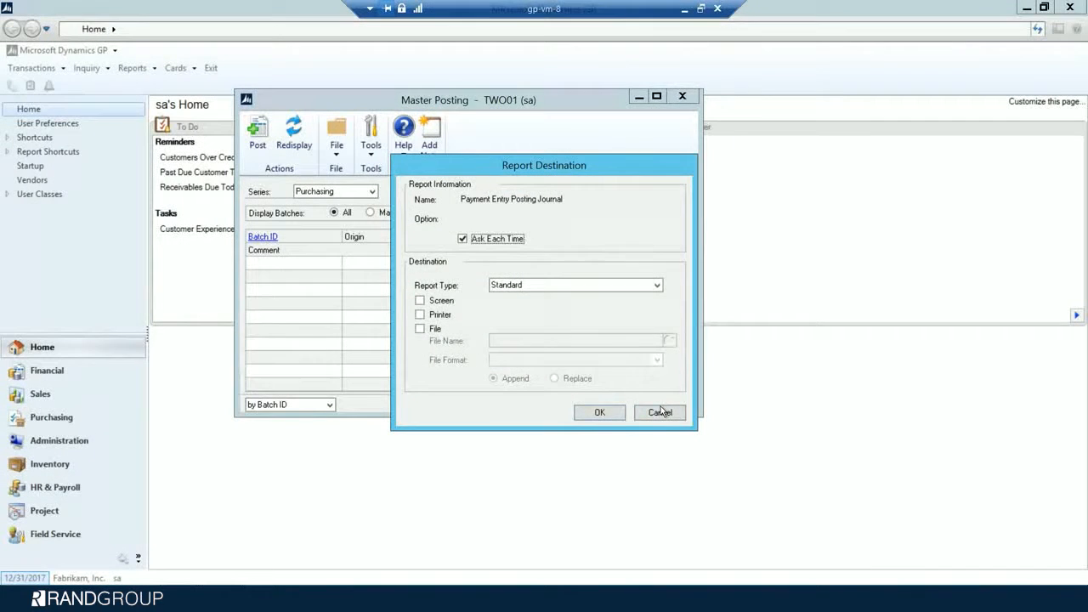
# - Decline printing for each posting report, including the Payment Entry Posting Journal, Payment Distribution Summary and Checkbook Posting Journal
pyautogui.click(660, 412)
pyautogui.click(660, 412)
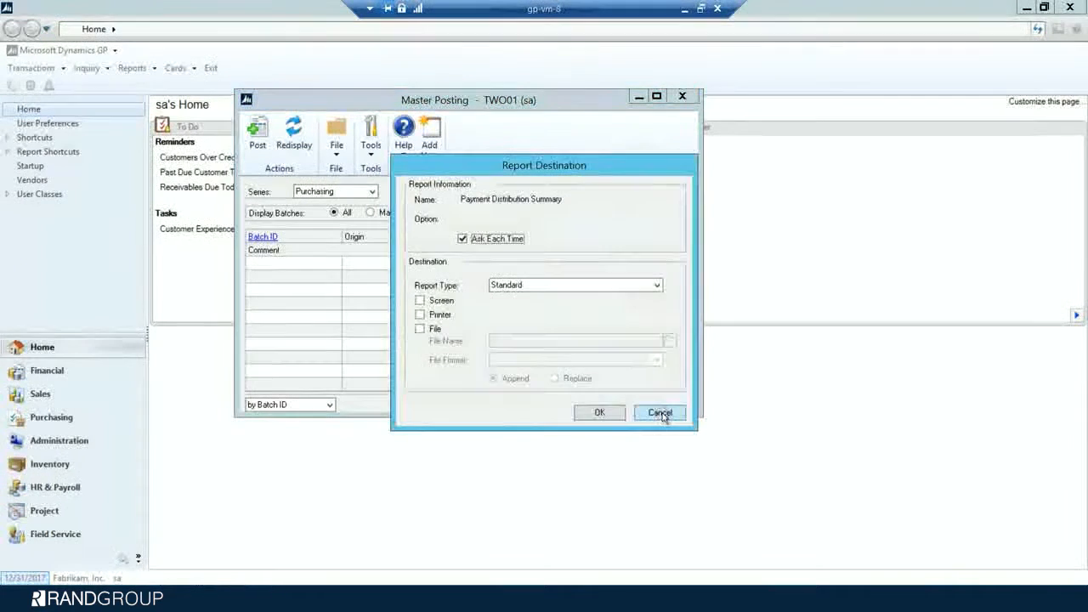
pyautogui.click(660, 412)
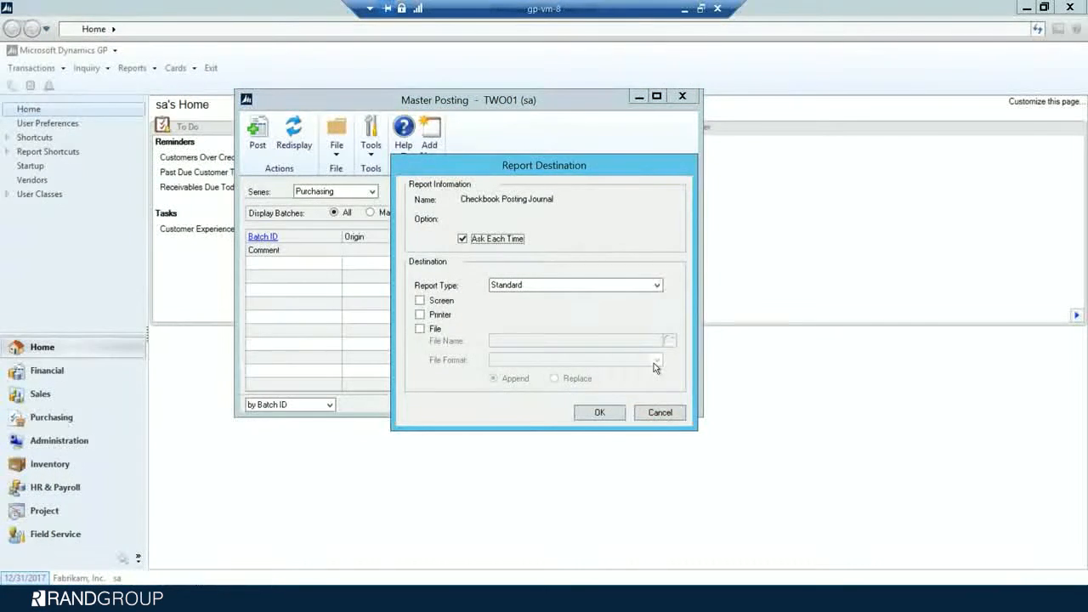
pyautogui.click(660, 414)
pyautogui.click(660, 414)
pyautogui.click(660, 414)
pyautogui.click(660, 414)
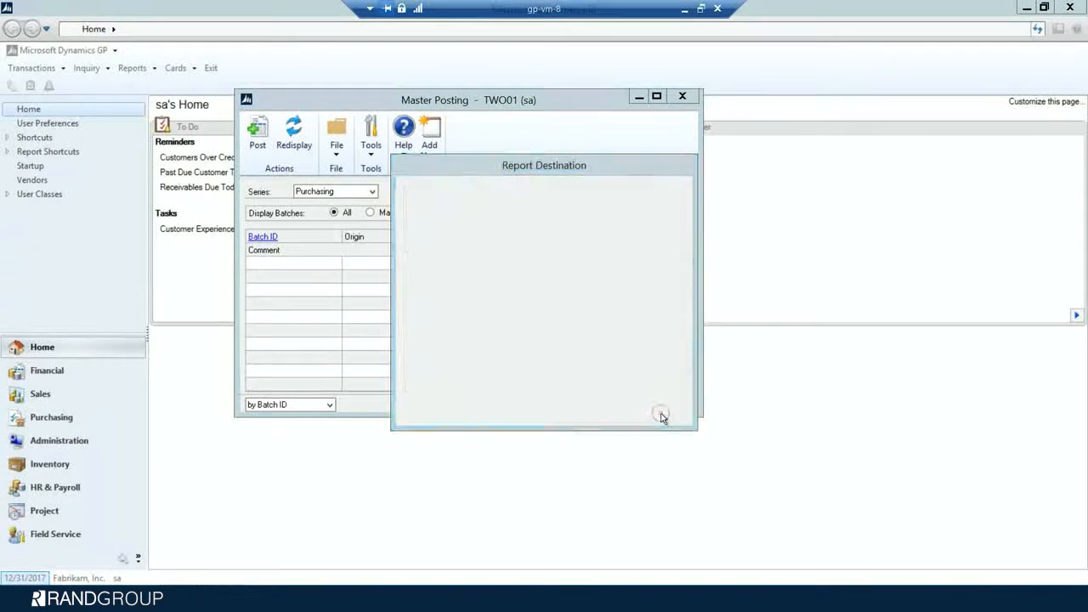
pyautogui.click(661, 416)
pyautogui.click(662, 416)
pyautogui.click(662, 417)
pyautogui.click(662, 416)
pyautogui.click(660, 414)
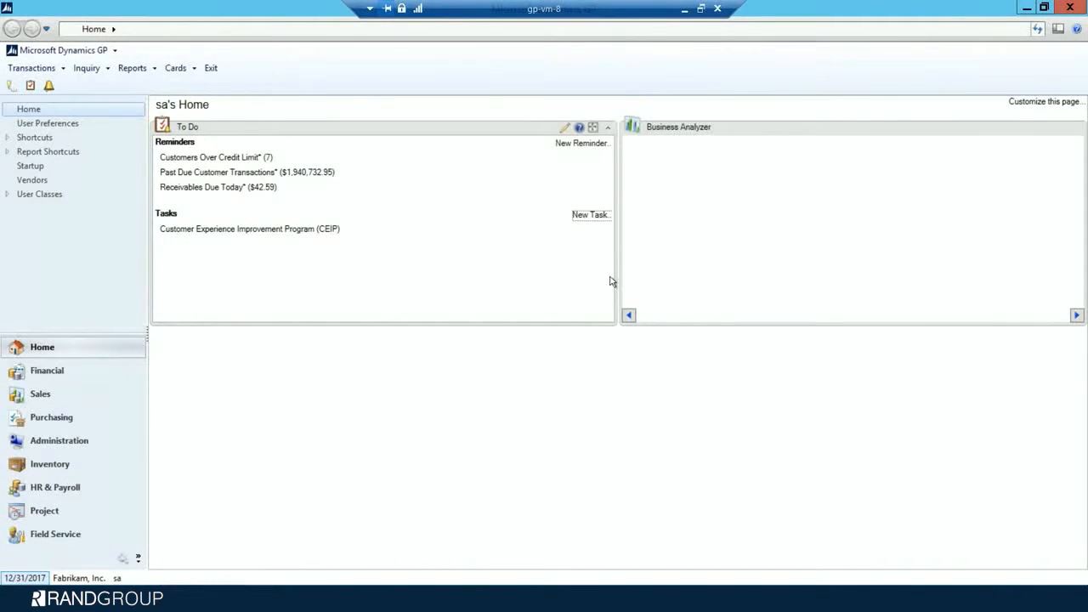
# - Open Payables Trial Balance Reports, choose Aged Trial Balance with Options, and view the settings of a new option without saving it
pyautogui.click(131, 67)
pyautogui.moveTo(166, 145)
pyautogui.click(306, 146)
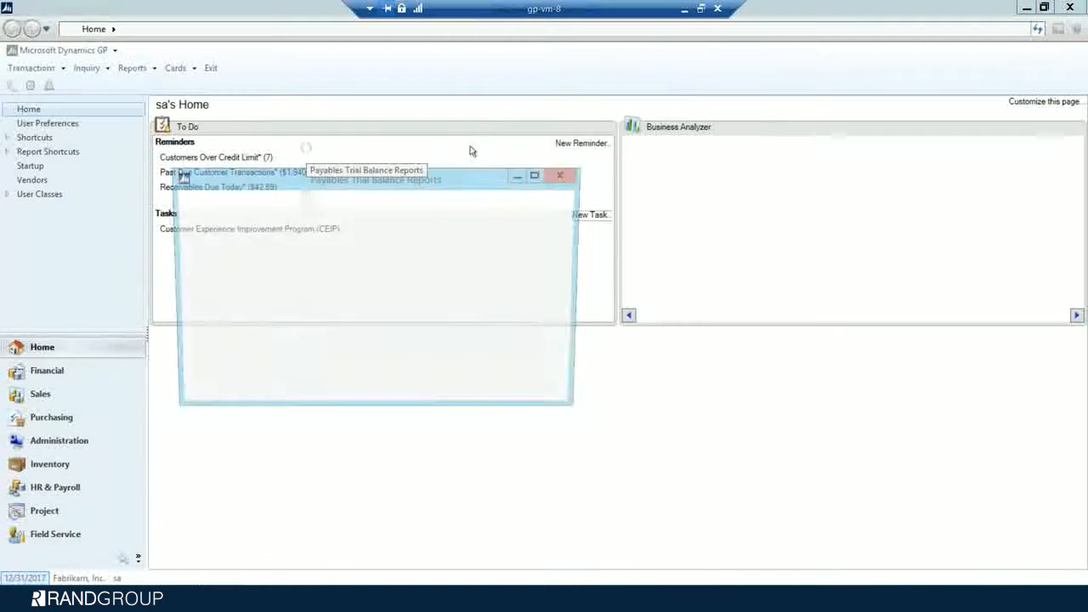
pyautogui.moveTo(459, 177); pyautogui.dragTo(527, 135)
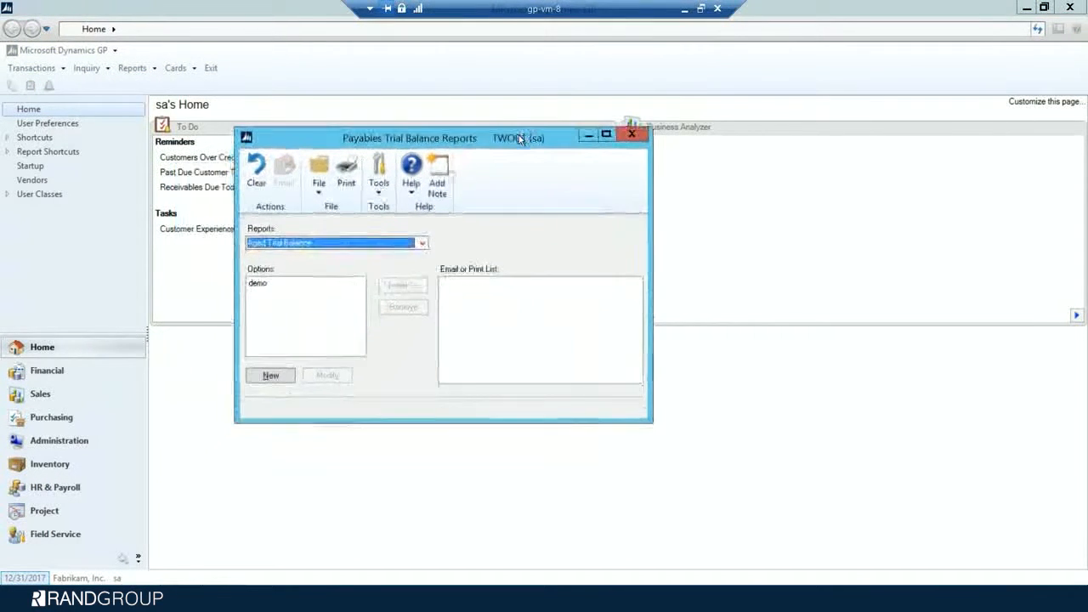
pyautogui.click(422, 241)
pyautogui.click(384, 265)
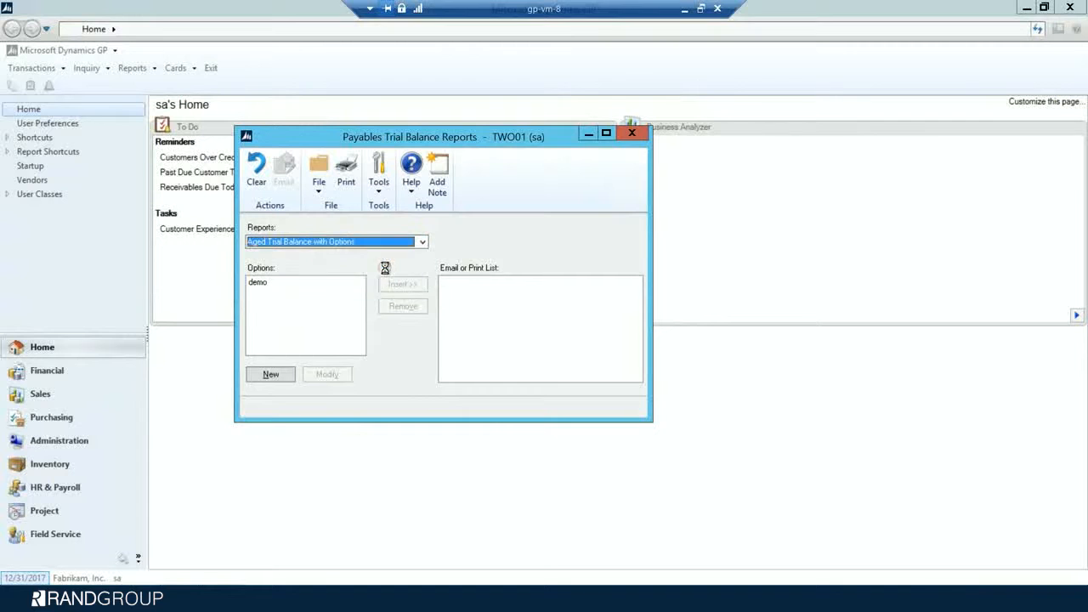
pyautogui.click(283, 376)
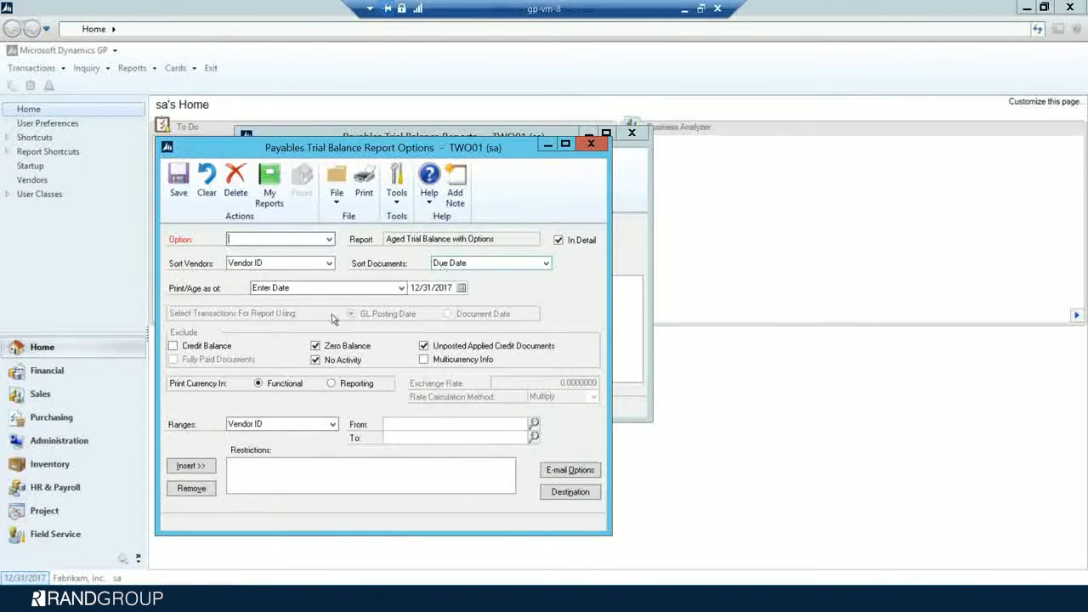
pyautogui.click(591, 143)
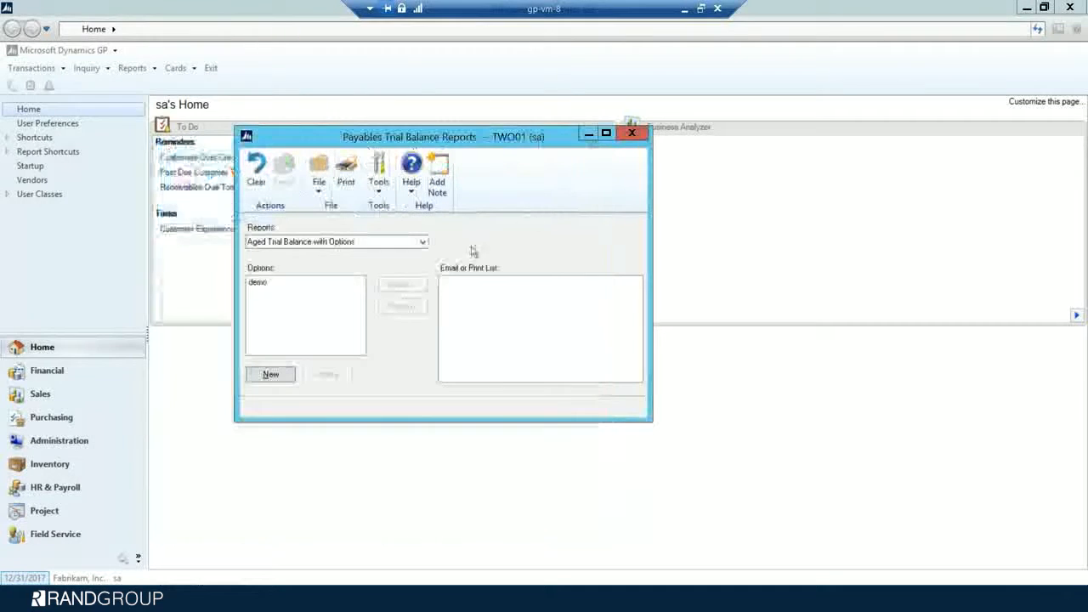
# - Add the demo option to the print list and print the aged trial balance to the screen
pyautogui.click(301, 283)
pyautogui.click(413, 286)
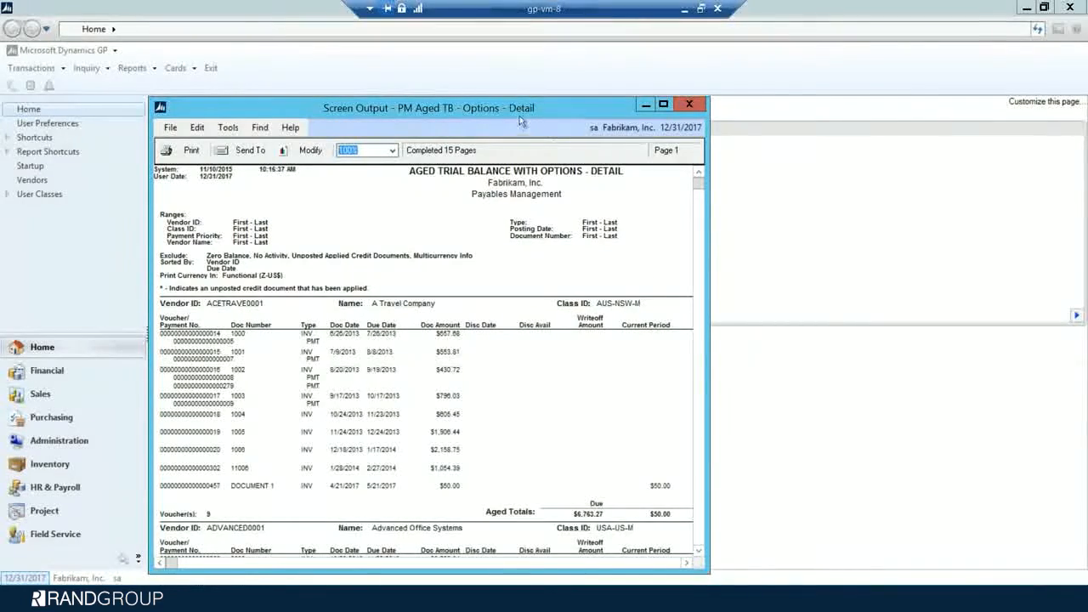
pyautogui.moveTo(534, 105); pyautogui.dragTo(586, 65)
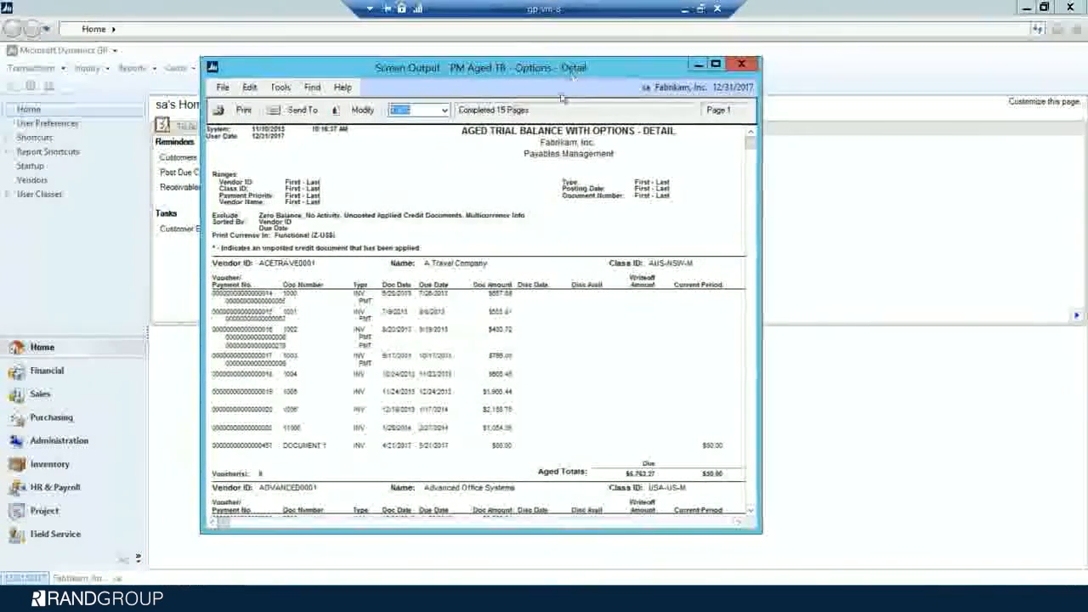
# - Print the aged trial balance to Microsoft XPS Document Writer, saving it on the Desktop as AgedTrialBalancewithOptionsYearEnd in OpenXPS format
pyautogui.click(232, 111)
pyautogui.moveTo(472, 254); pyautogui.dragTo(299, 254)
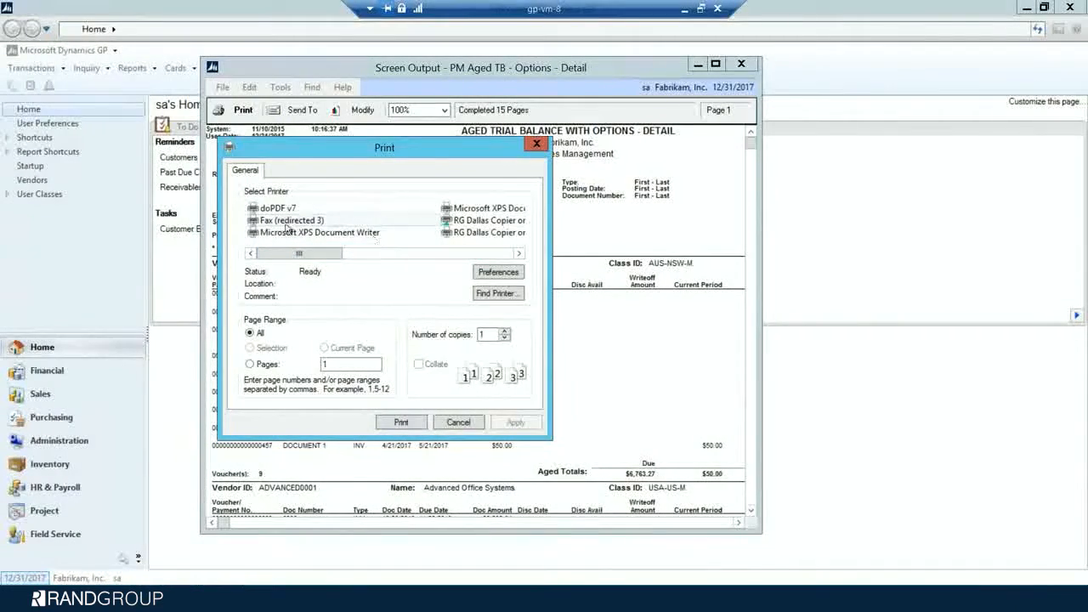
pyautogui.click(306, 232)
pyautogui.click(401, 422)
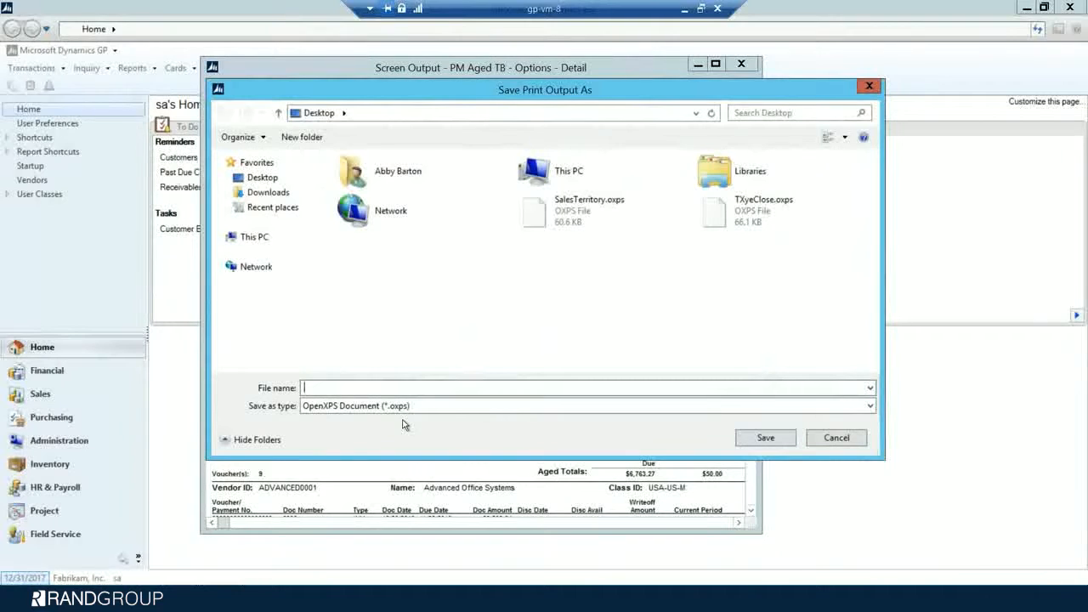
pyautogui.write('A')
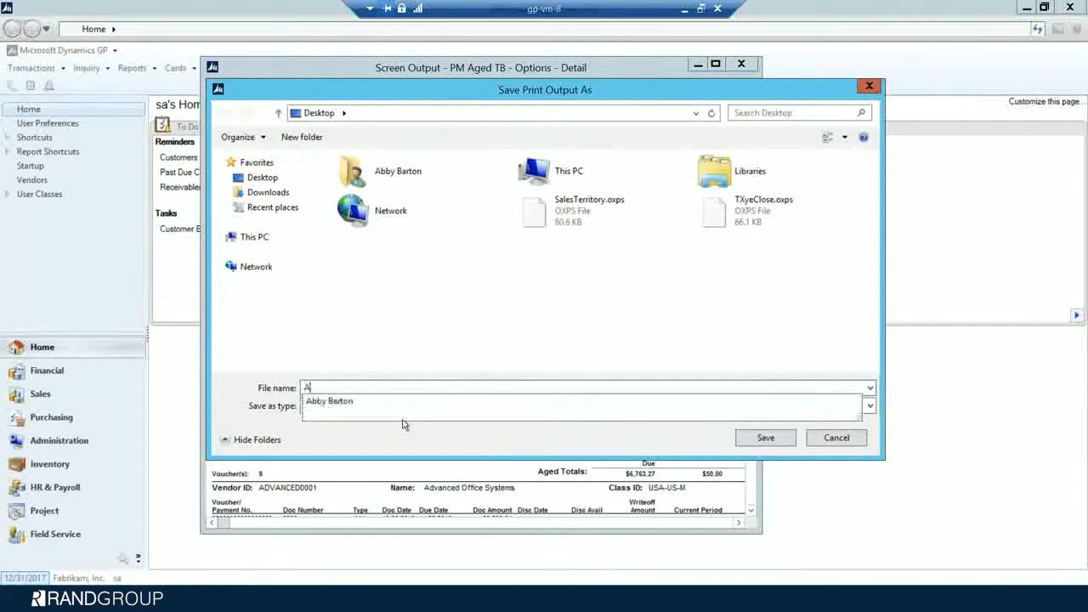
pyautogui.write('gedTrialBalancewithOptionsYearEnd')
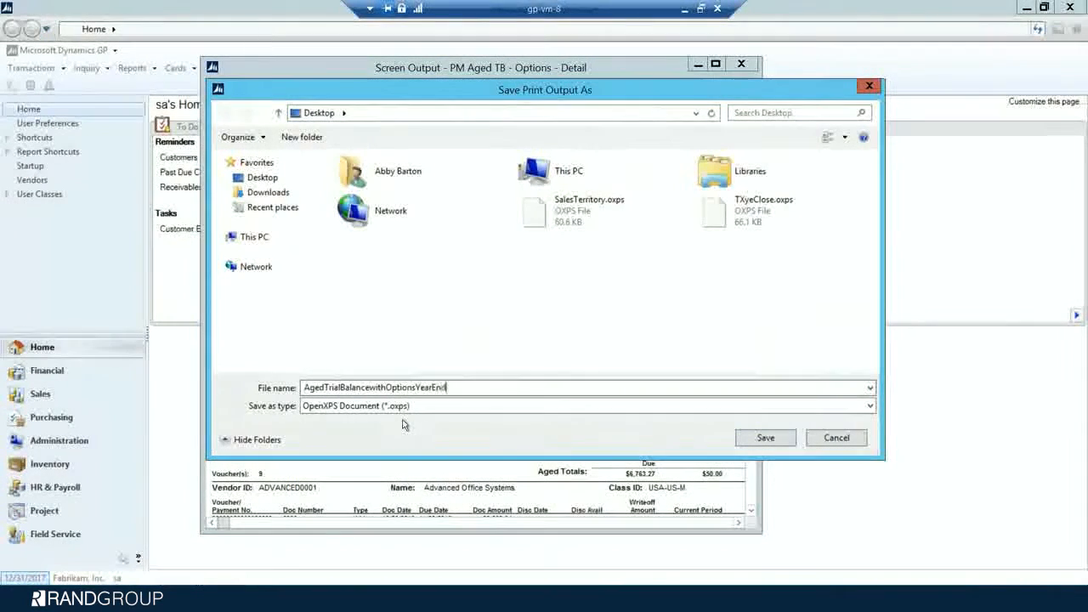
pyautogui.click(783, 441)
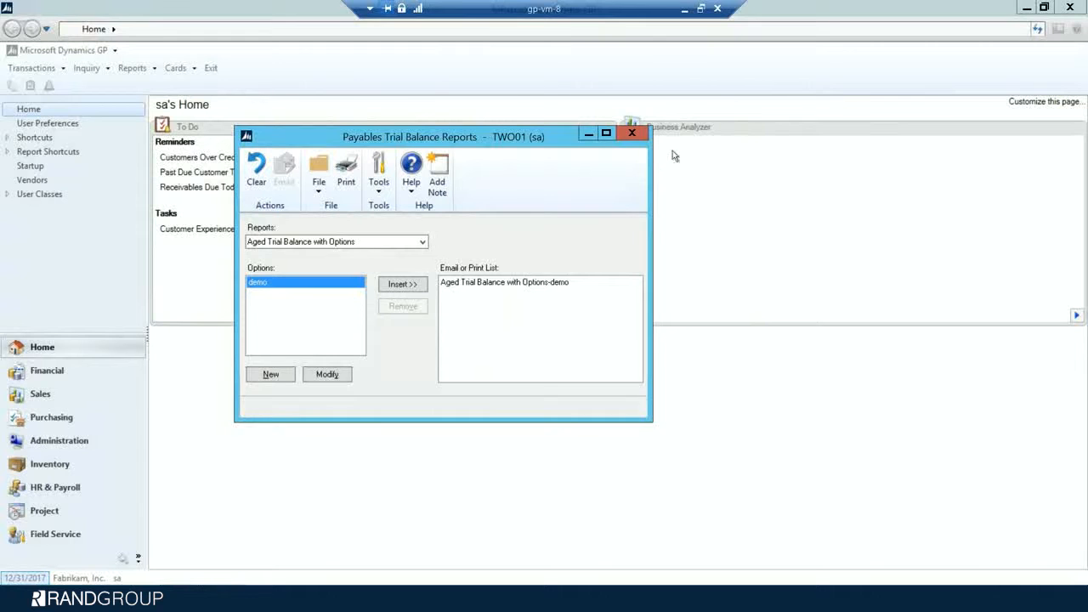
# - Close the trial balance reports, choose the Period report in Purchasing Analysis Reports, and print its demo option to the screen
pyautogui.click(631, 134)
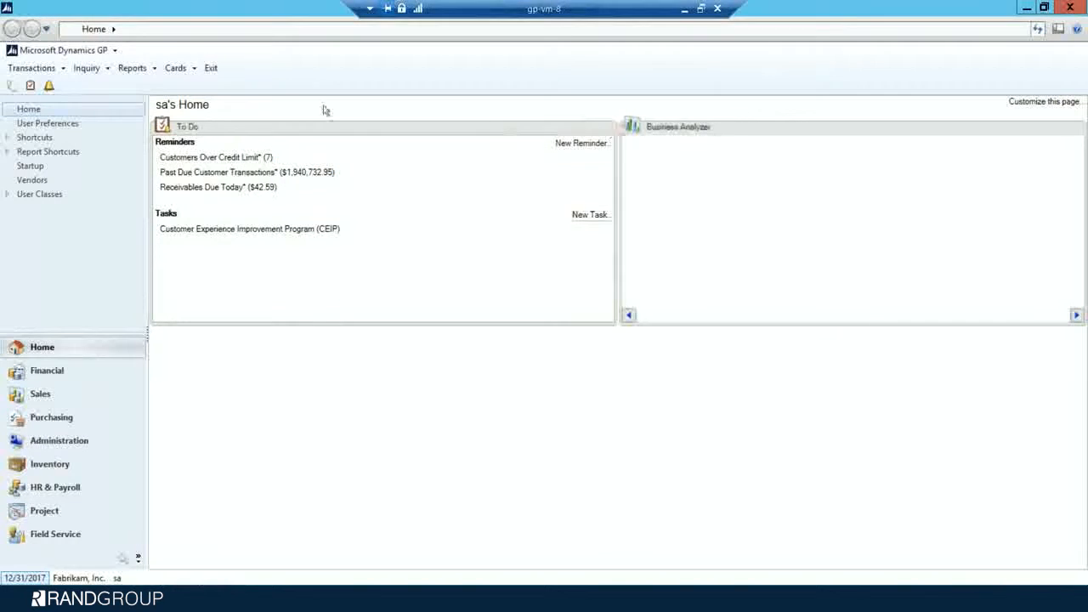
pyautogui.click(133, 68)
pyautogui.moveTo(152, 145)
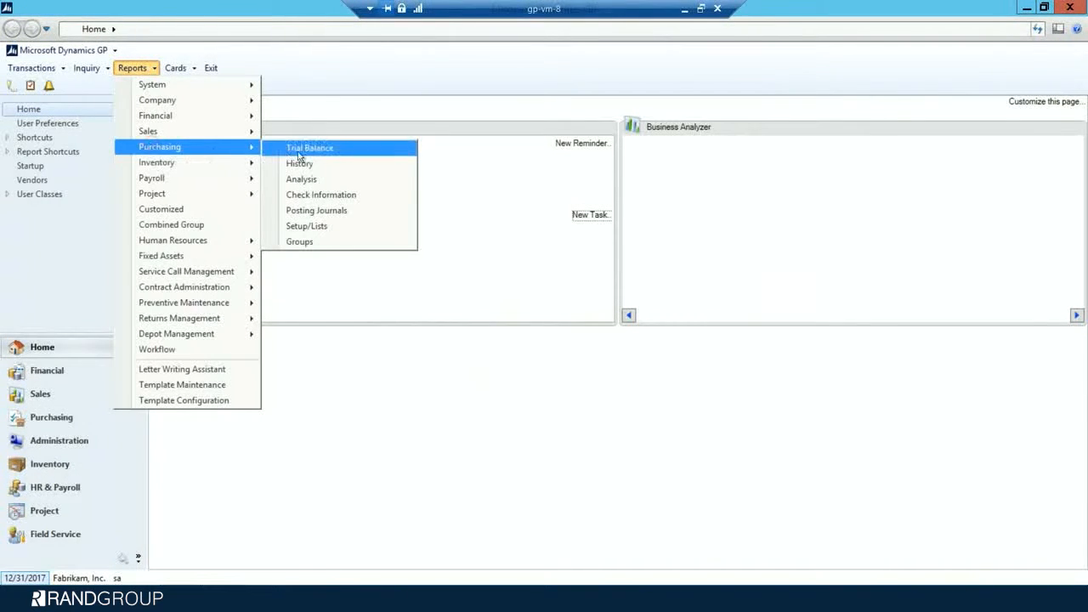
pyautogui.click(301, 179)
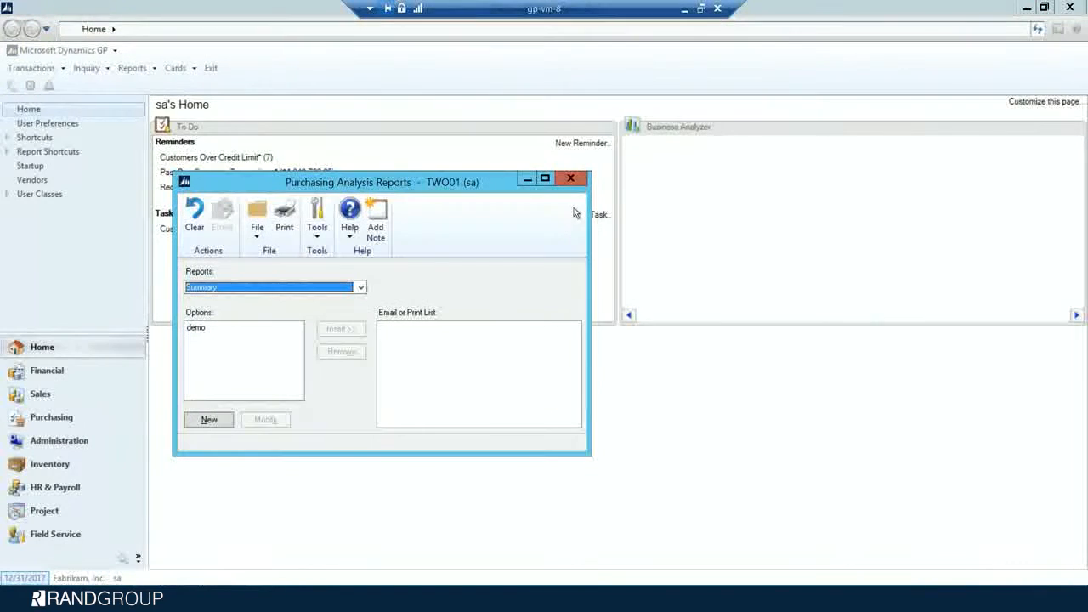
pyautogui.click(331, 286)
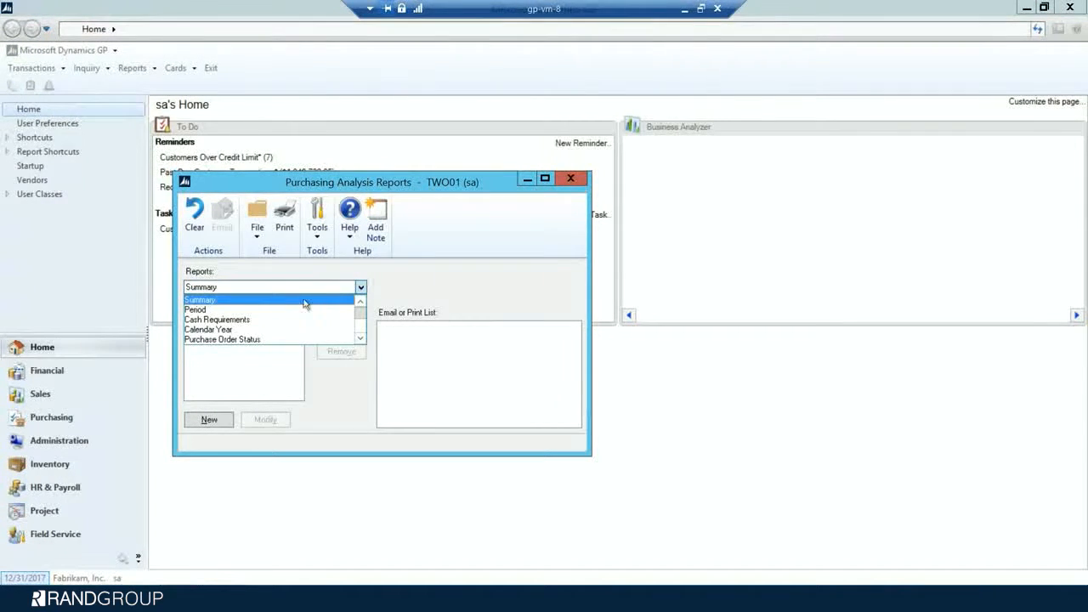
pyautogui.click(257, 311)
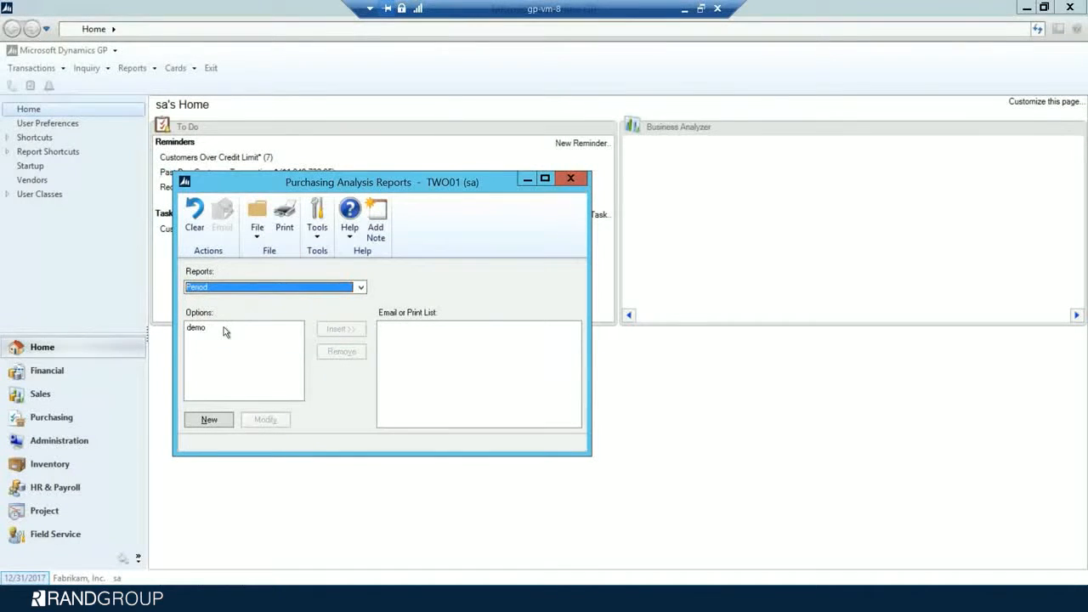
pyautogui.click(222, 328)
pyautogui.click(340, 329)
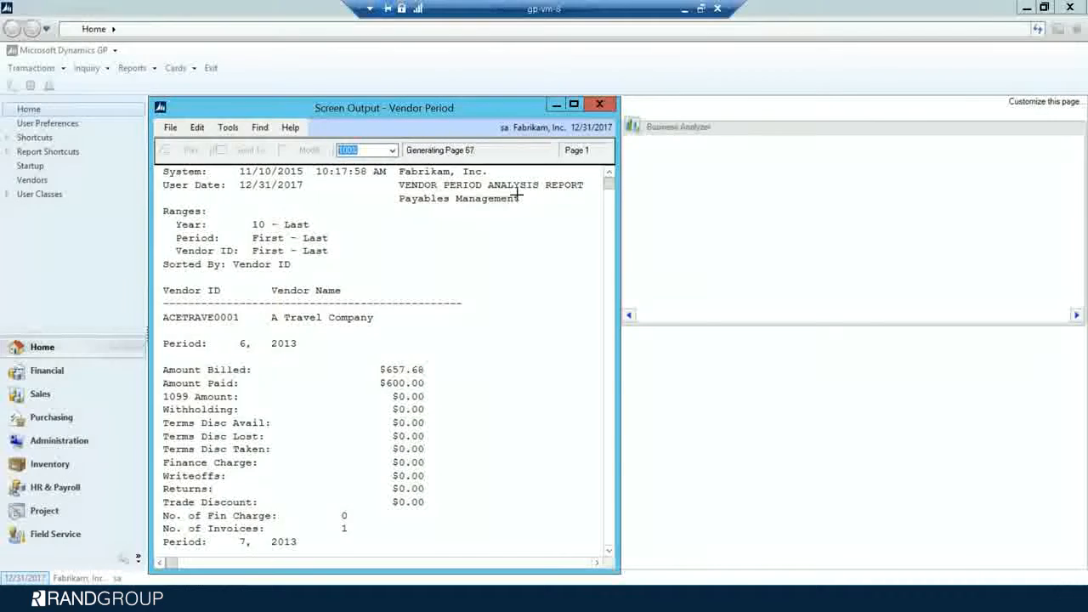
pyautogui.moveTo(494, 105); pyautogui.dragTo(551, 84)
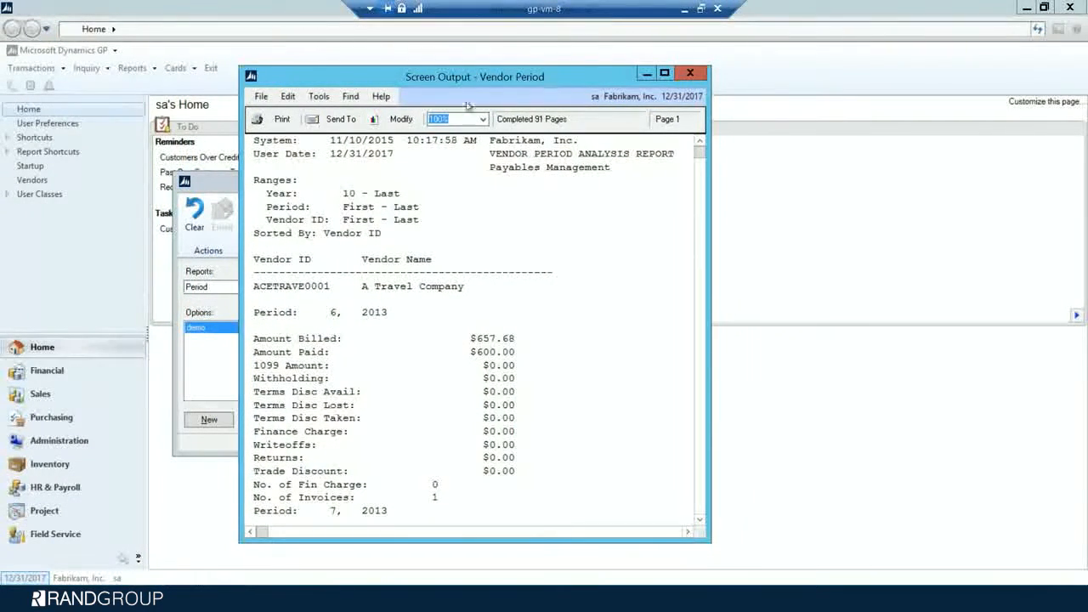
# - Print the vendor period report to Microsoft XPS Document Writer, saving it on the Desktop as VendorPeriodYEClose in OpenXPS format, and close the report
pyautogui.click(274, 121)
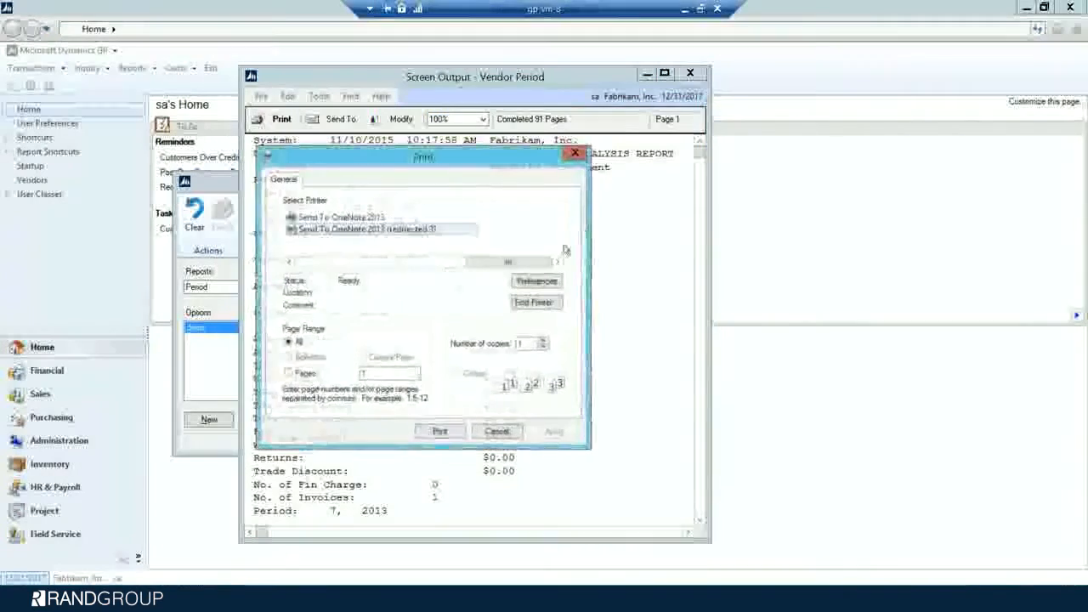
pyautogui.moveTo(475, 264); pyautogui.dragTo(304, 264)
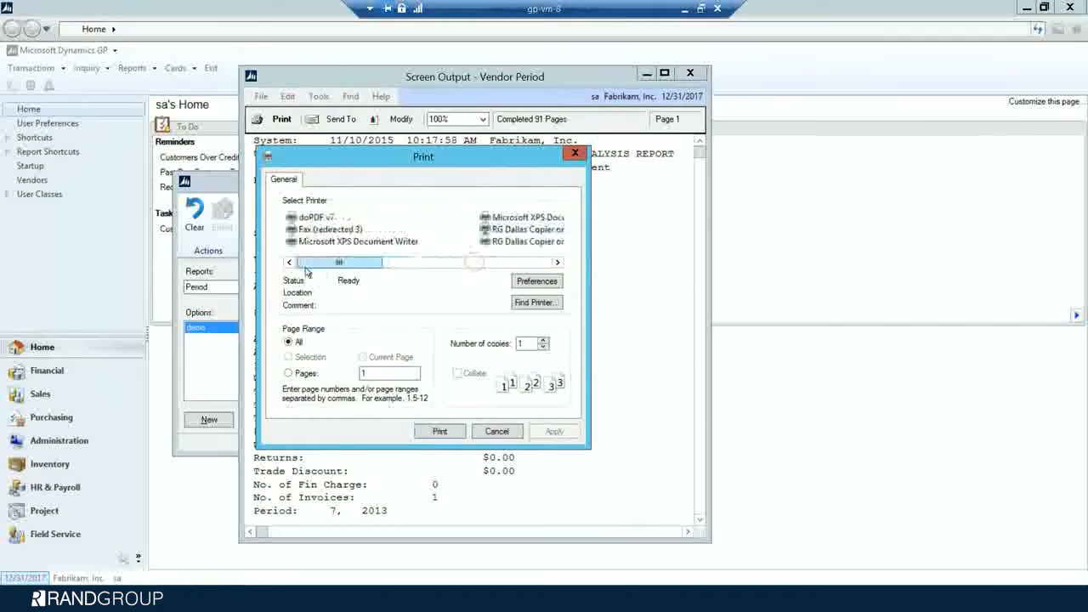
pyautogui.click(356, 242)
pyautogui.click(440, 431)
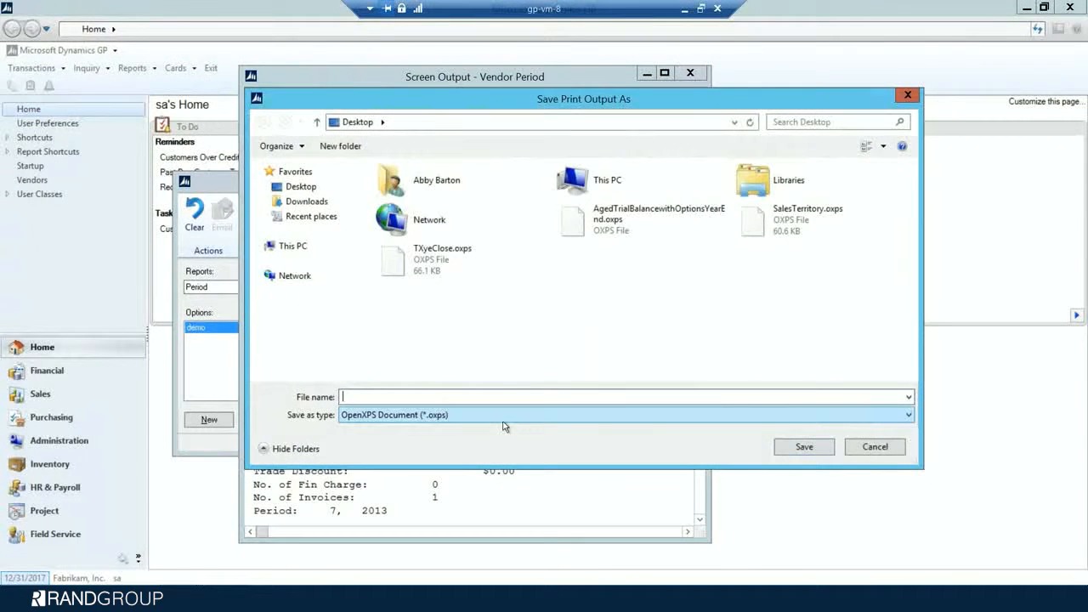
pyautogui.write('VendorPeriodYEClose')
pyautogui.click(799, 455)
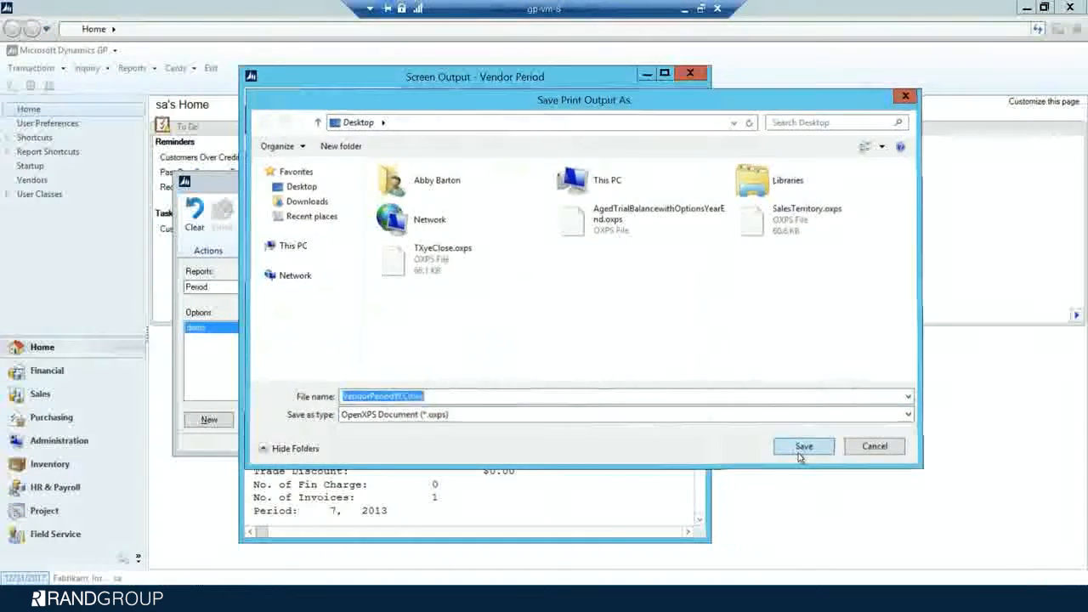
pyautogui.click(697, 77)
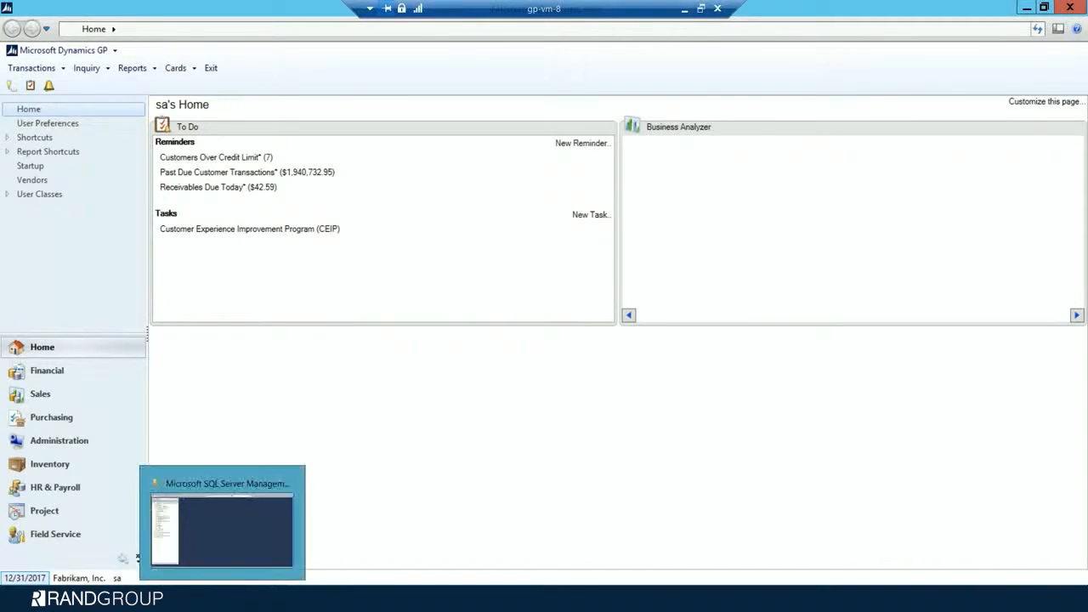
# - Switch to SQL Server Management Studio and open the database backup settings for TWO01
pyautogui.click(222, 597)
pyautogui.rightClick(76, 273)
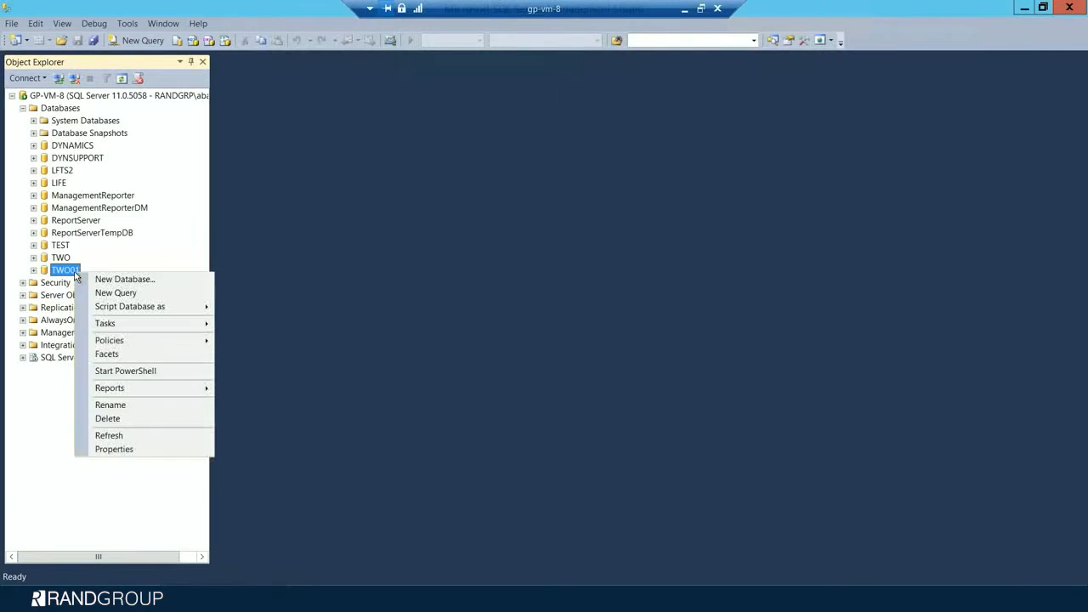
pyautogui.moveTo(111, 324)
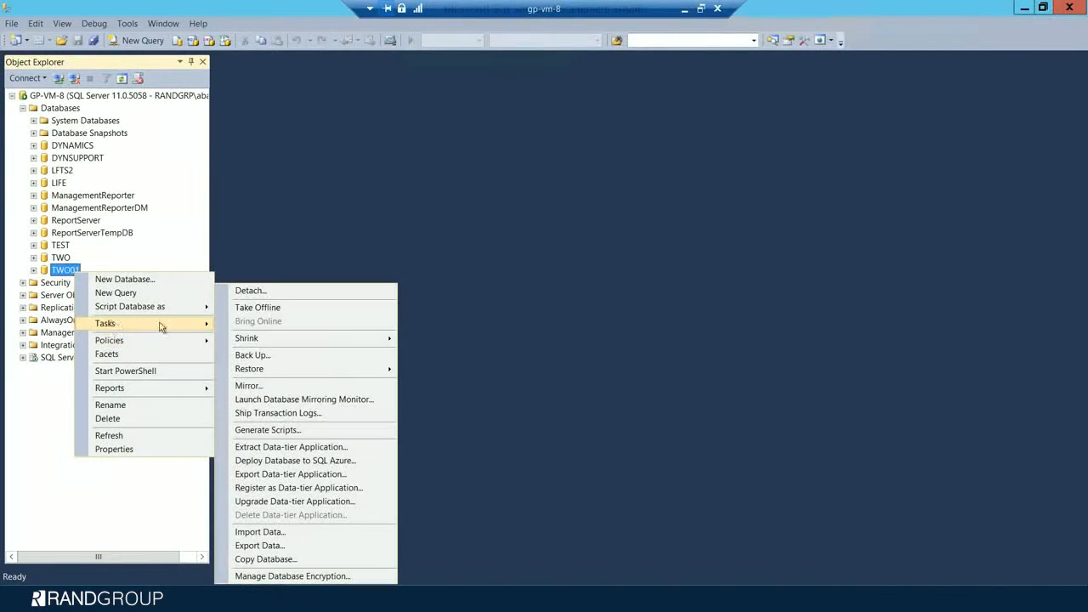
pyautogui.click(290, 355)
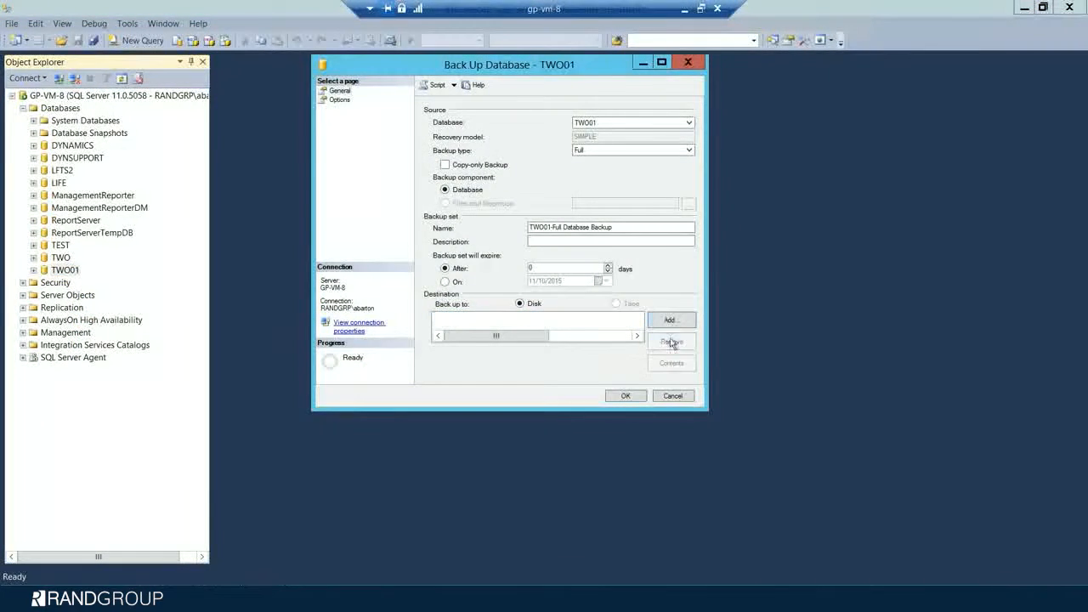
# - Add Pre1099edits.bak in the SQL Server Backup folder as the disk destination and run the TWO01 backup
pyautogui.click(669, 320)
pyautogui.click(637, 299)
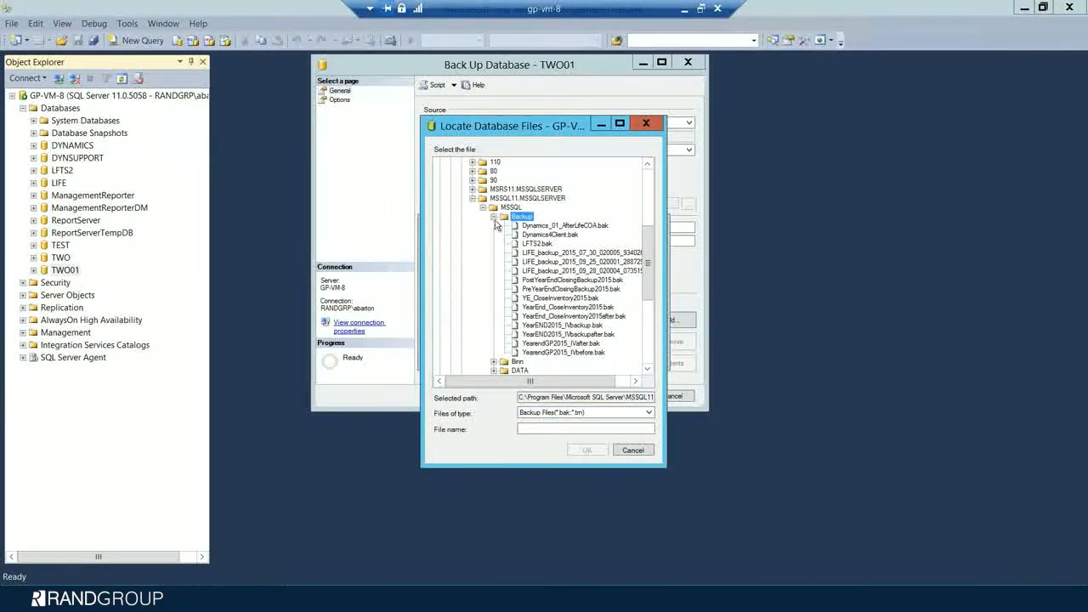
pyautogui.click(493, 216)
pyautogui.click(528, 427)
pyautogui.write('Pre')
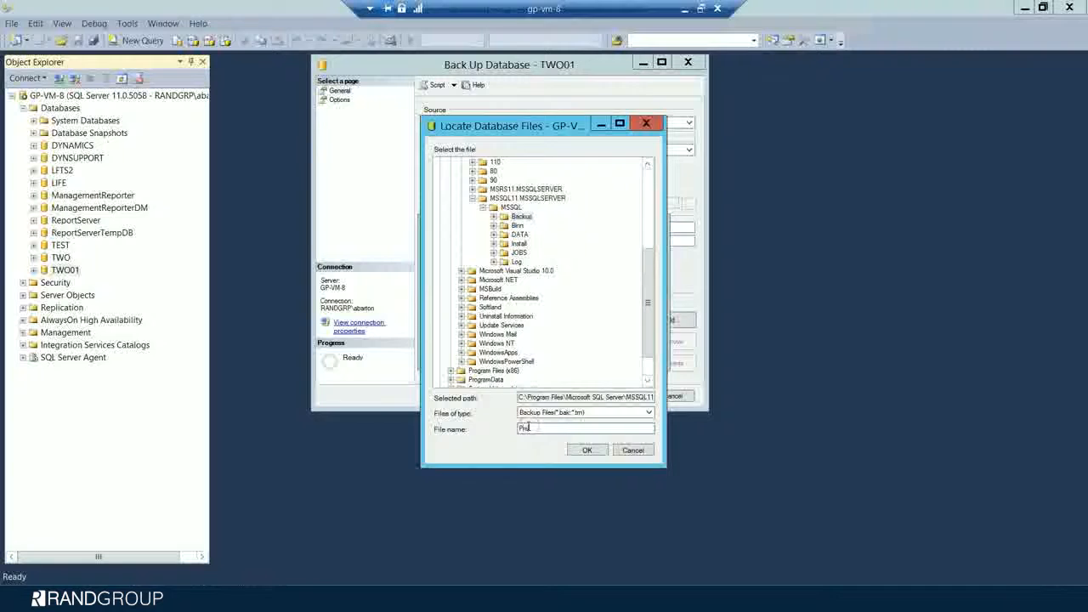
pyautogui.write('1099edits.bak')
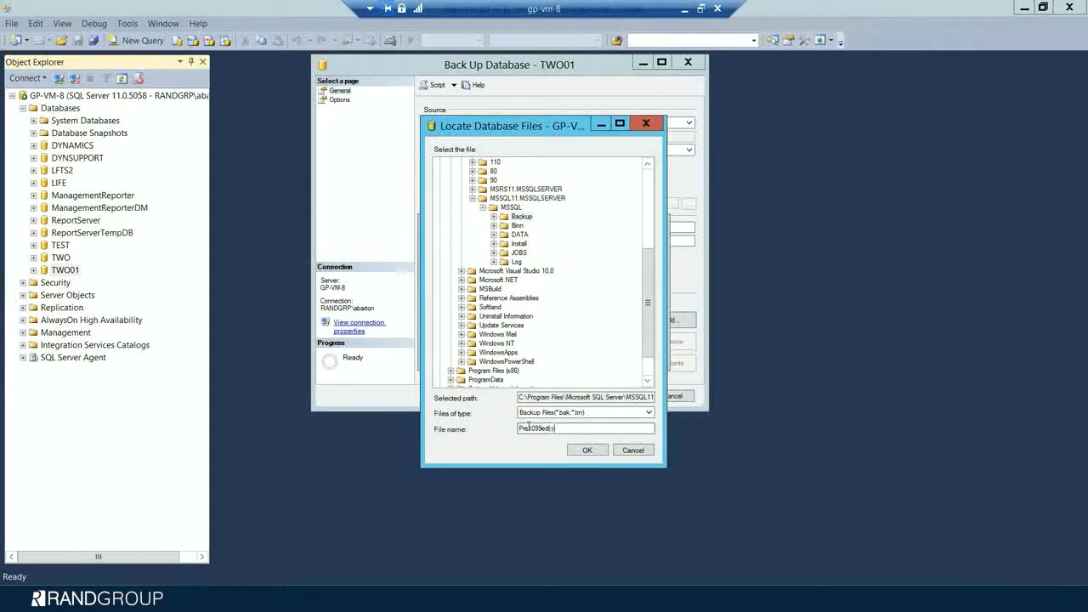
pyautogui.click(586, 450)
pyautogui.click(599, 353)
pyautogui.press('Return')
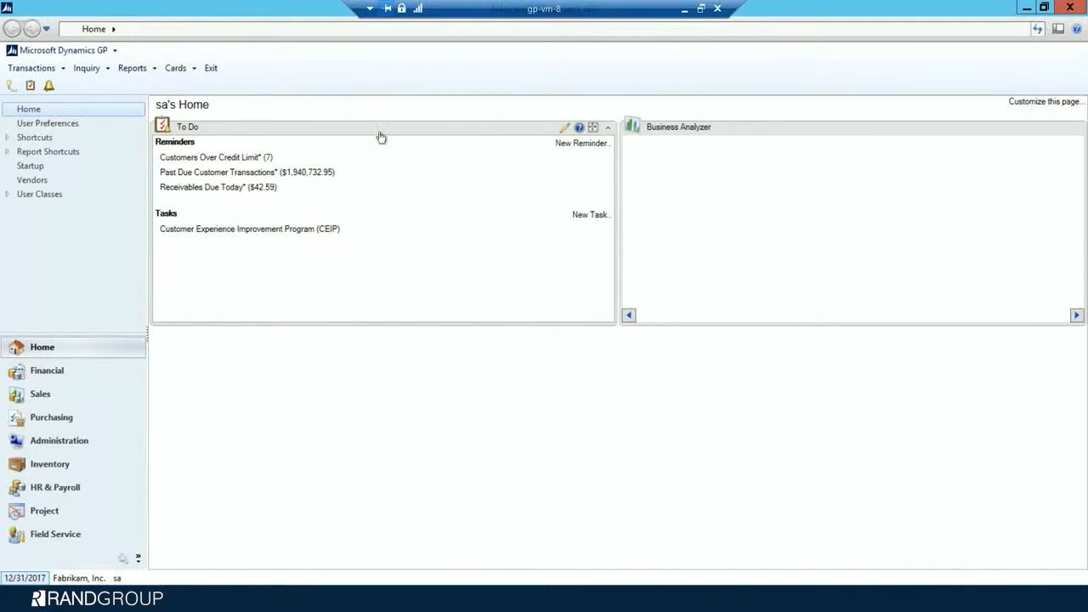
# - Open the purchasing Print 1099 routine in Dynamics GP and print the 1099 edit list to the screen only
pyautogui.click(96, 52)
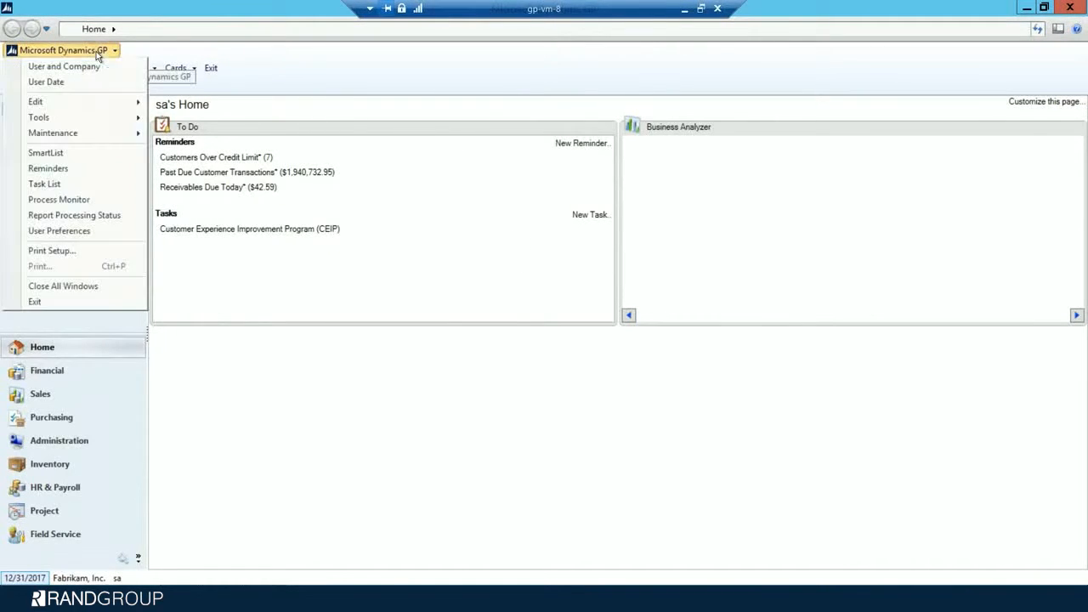
pyautogui.moveTo(80, 117)
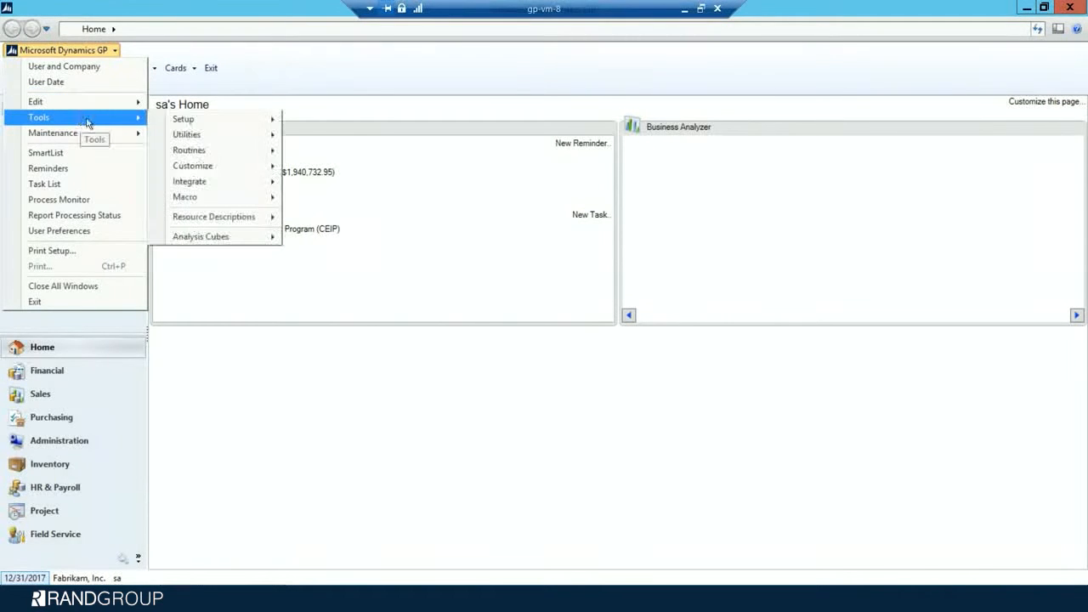
pyautogui.moveTo(182, 151)
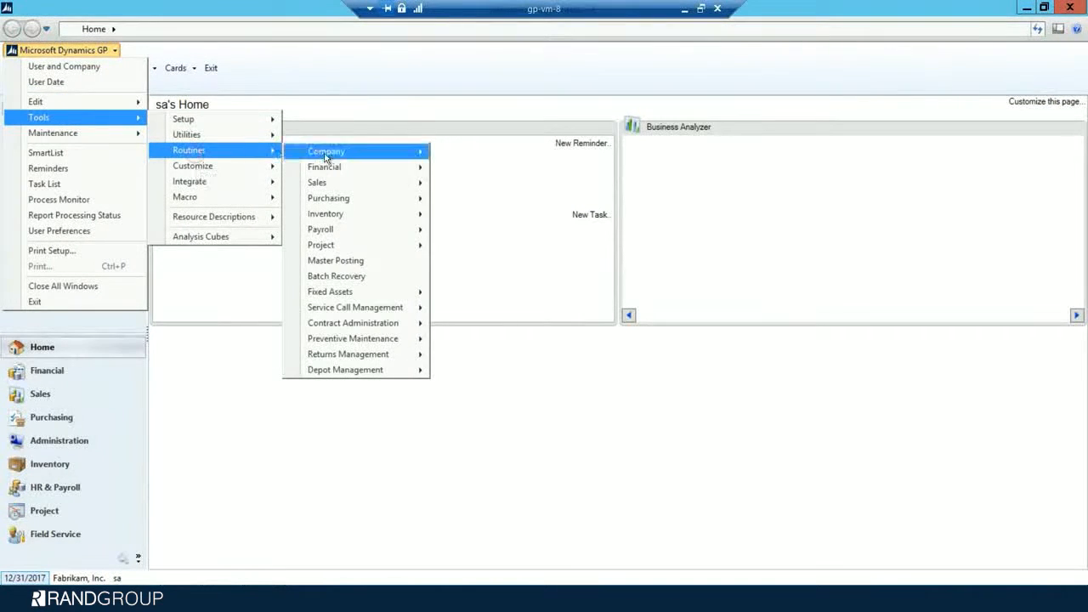
pyautogui.moveTo(338, 189)
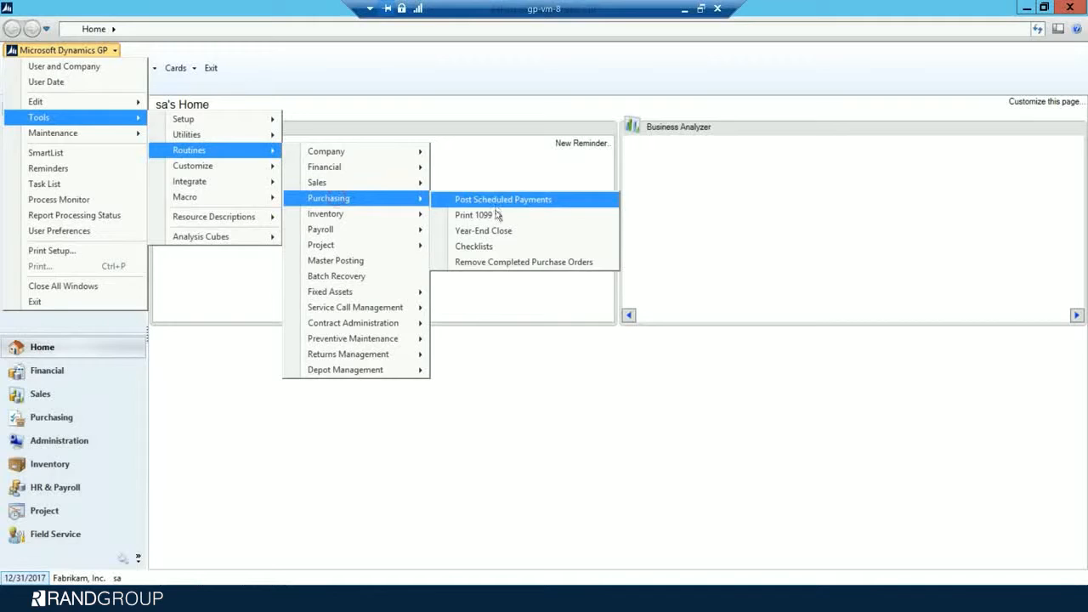
pyautogui.click(495, 215)
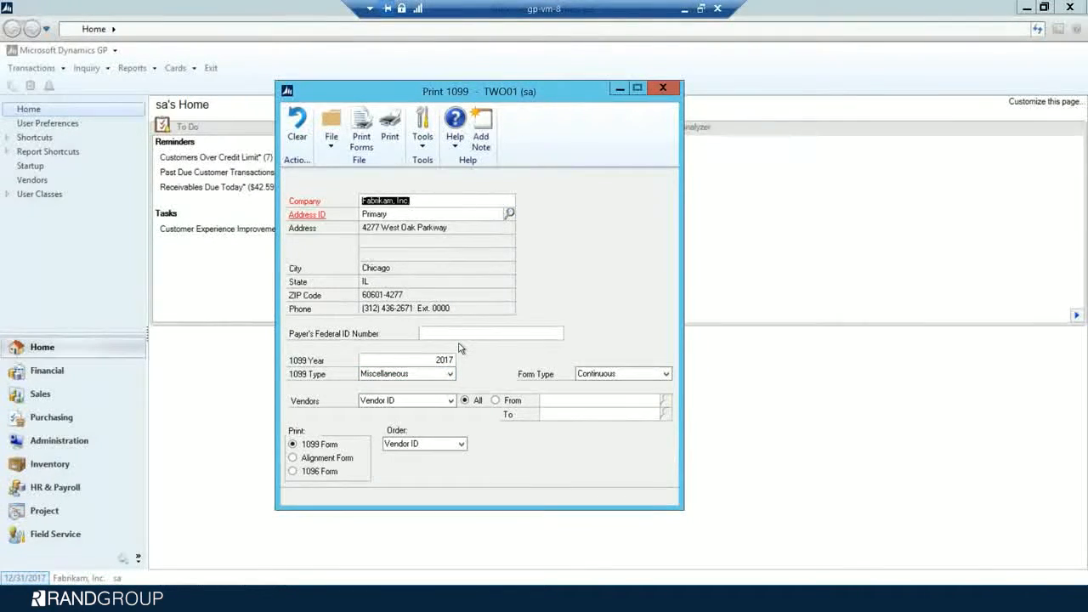
pyautogui.click(389, 125)
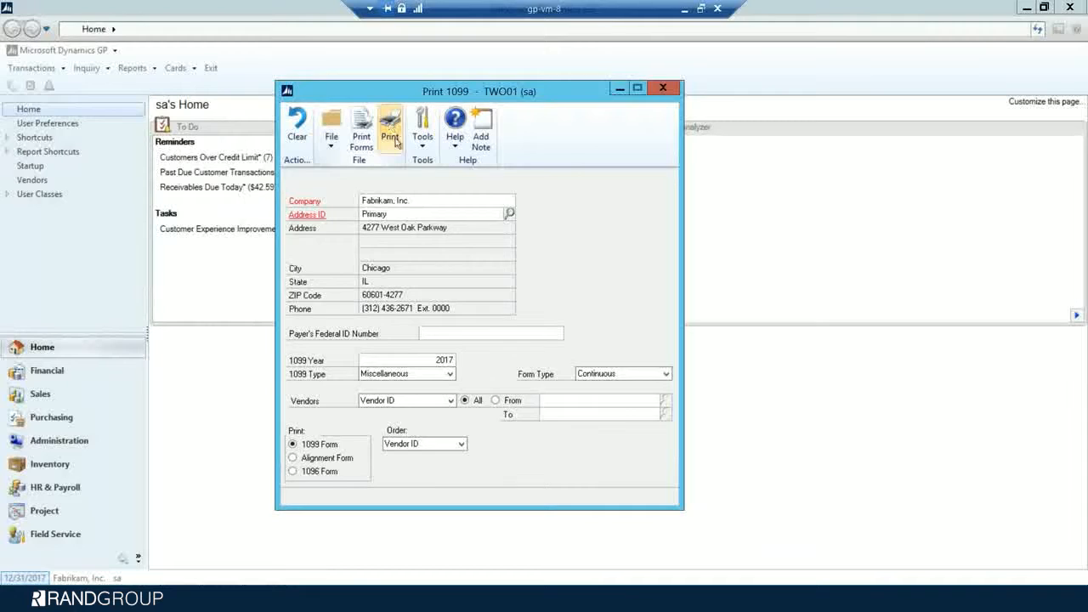
pyautogui.click(444, 311)
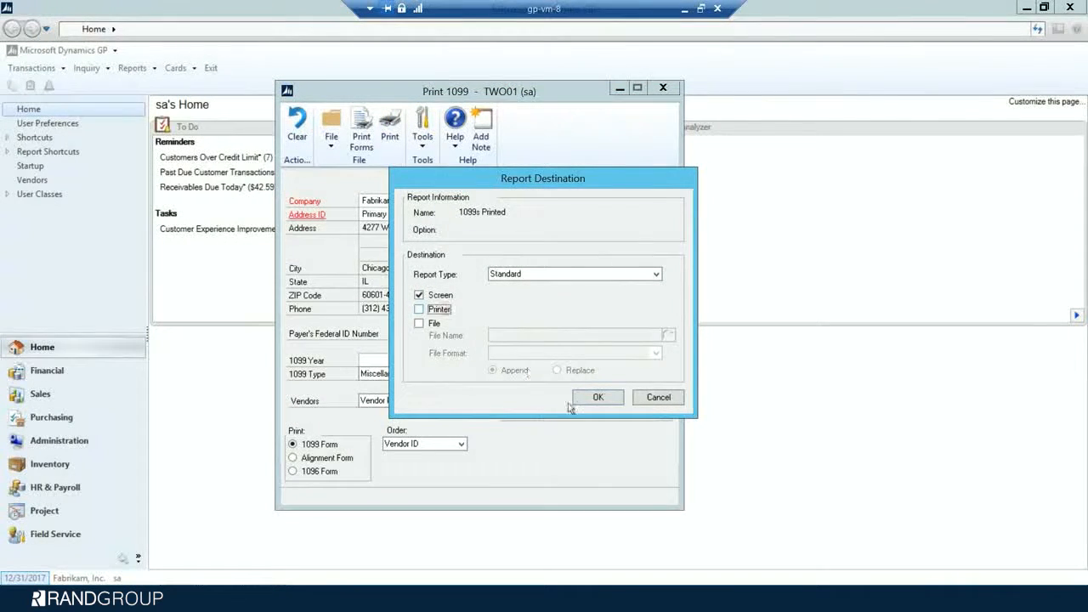
pyautogui.click(596, 397)
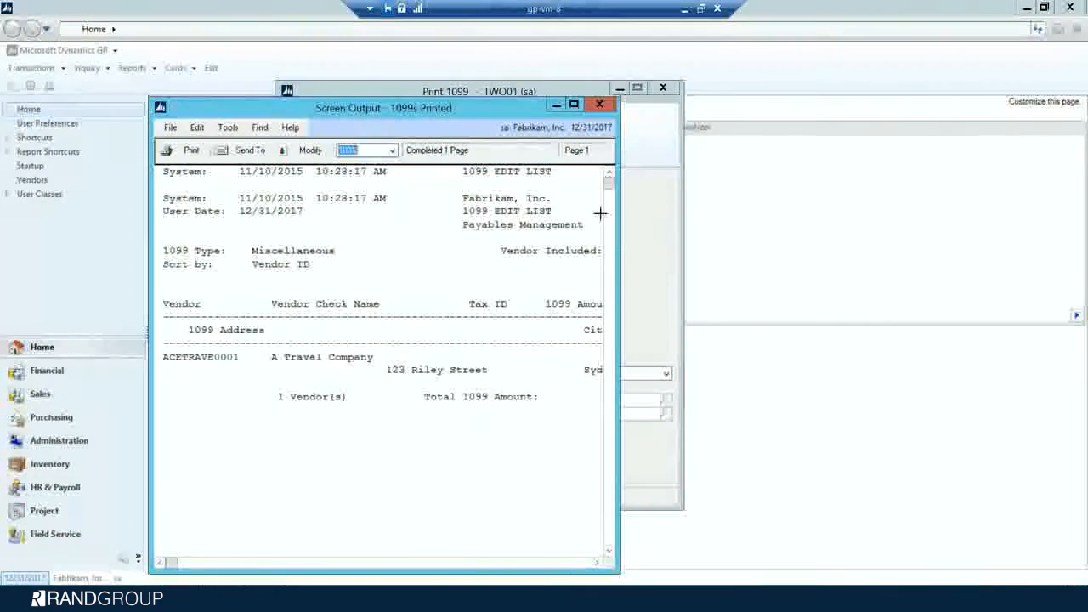
# - Widen the 1099 edit list output to review vendor amounts and addresses, and close the report and the Print 1099 window
pyautogui.moveTo(612, 228); pyautogui.dragTo(929, 227)
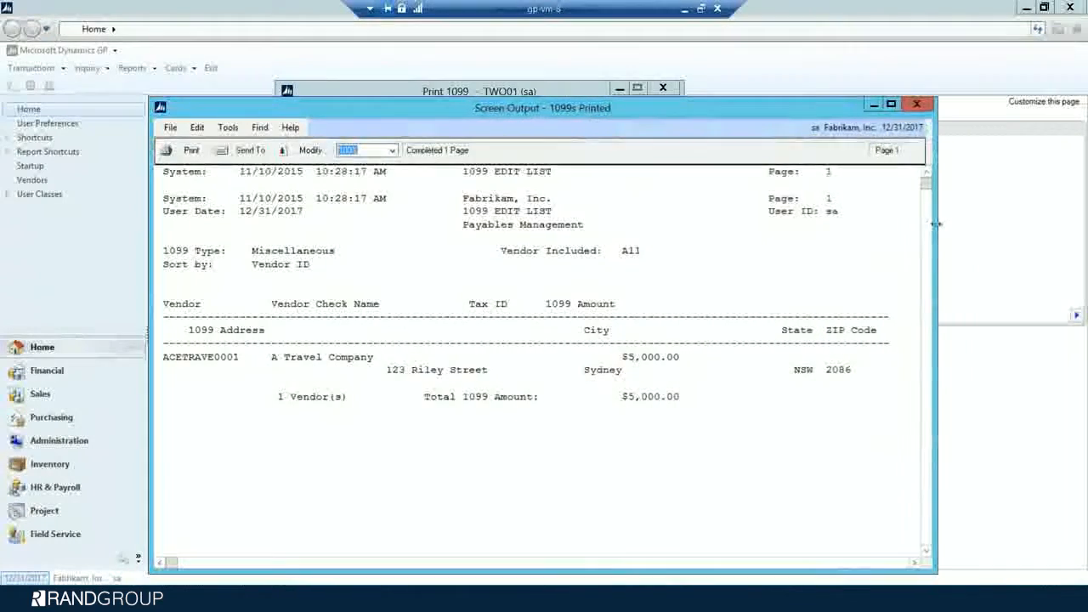
pyautogui.moveTo(582, 109); pyautogui.dragTo(614, 72)
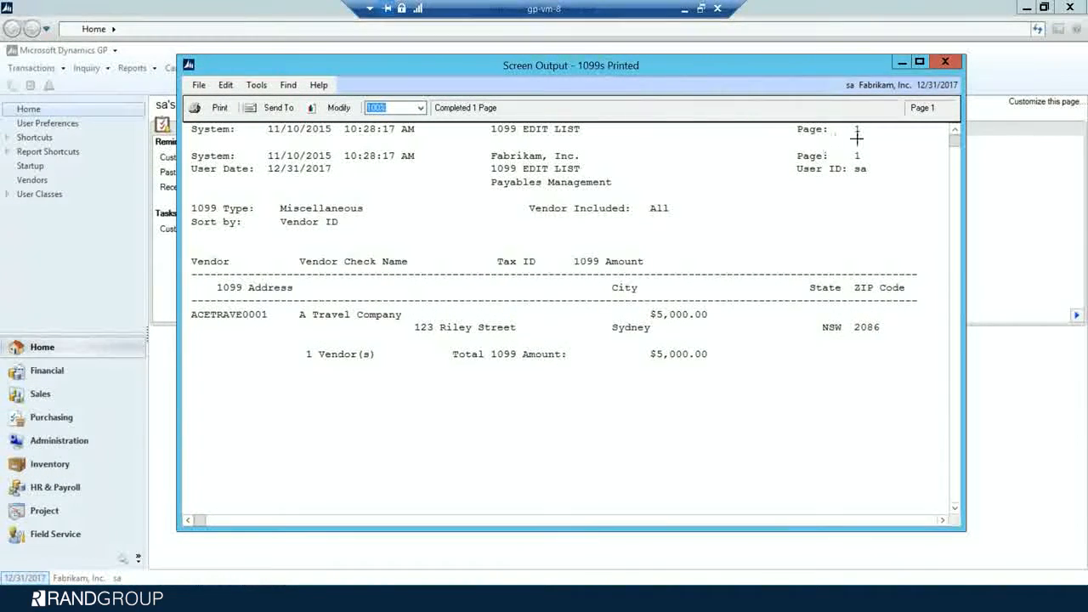
pyautogui.click(946, 63)
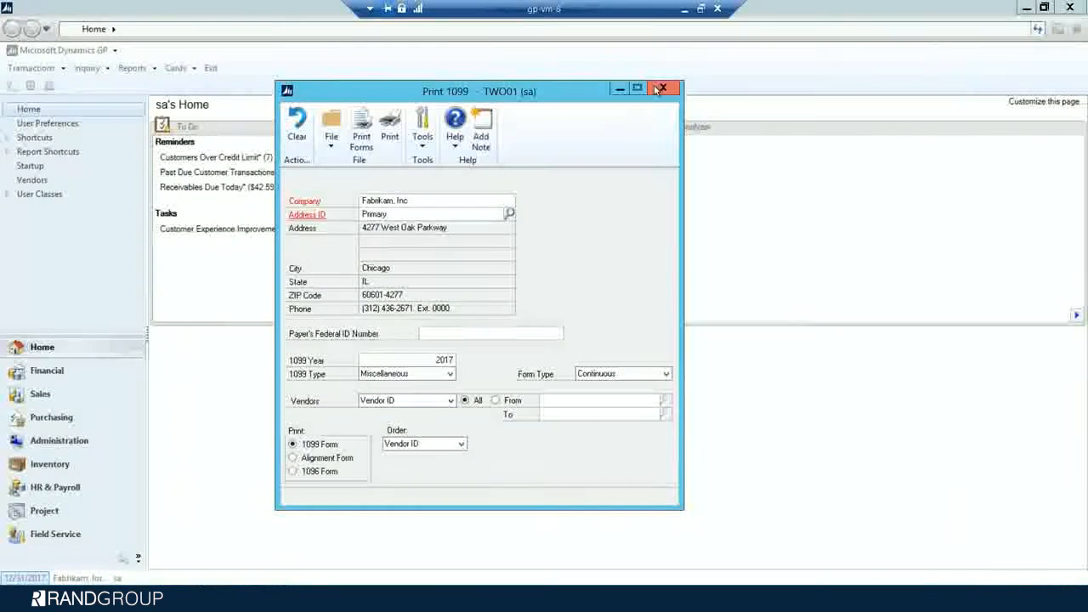
pyautogui.click(661, 89)
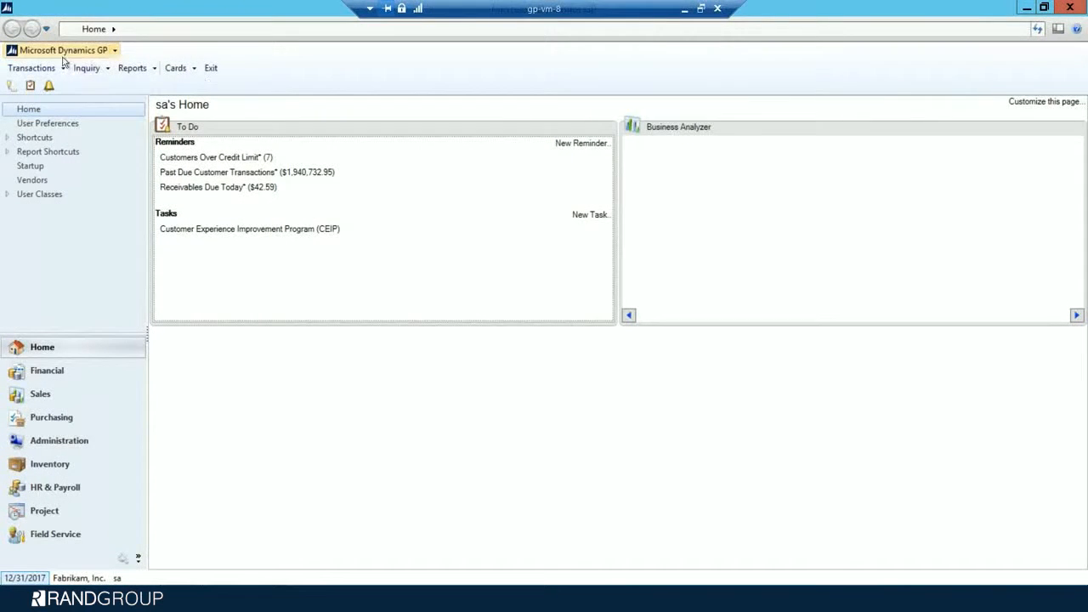
# - Open the purchasing 1099 Details for the vendor A Travel Company and display its 1099 amounts by year
pyautogui.click(176, 68)
pyautogui.moveTo(253, 135)
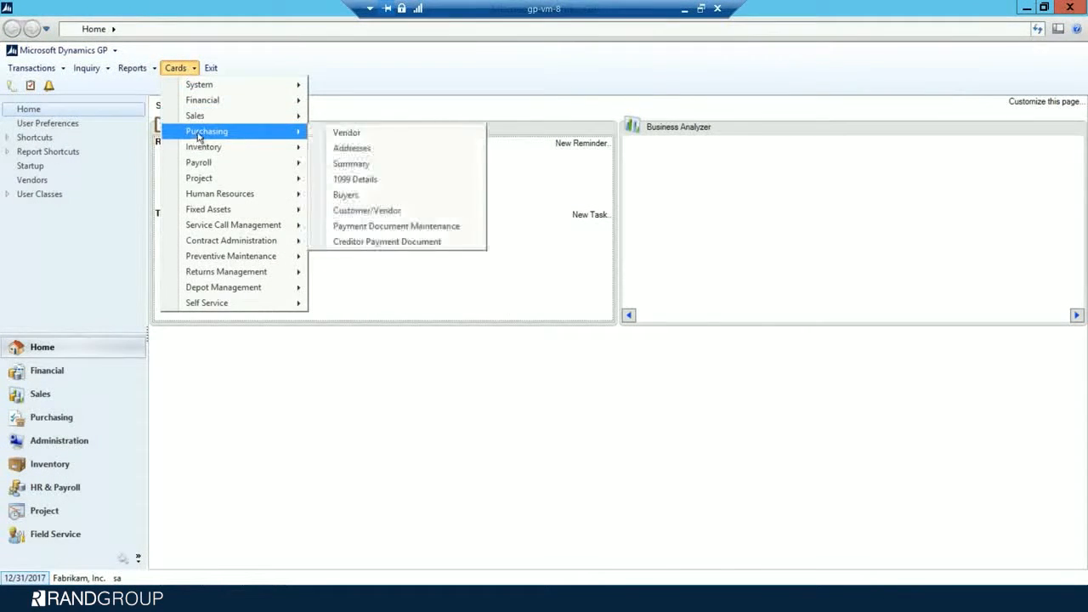
pyautogui.click(408, 180)
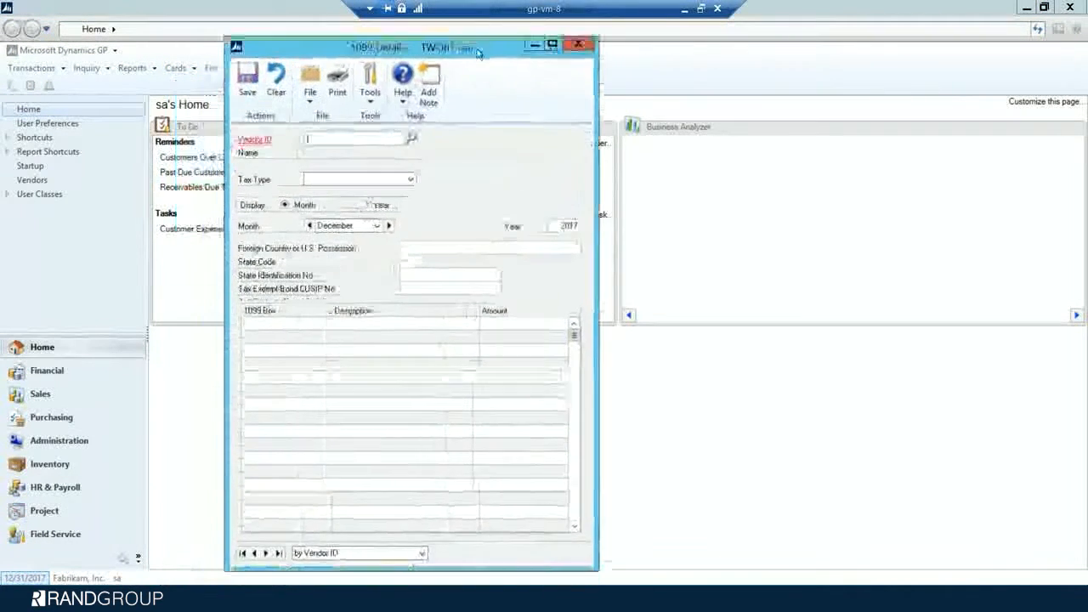
pyautogui.click(413, 134)
pyautogui.click(246, 312)
pyautogui.click(214, 206)
pyautogui.moveTo(461, 56); pyautogui.dragTo(469, 51)
pyautogui.click(553, 340)
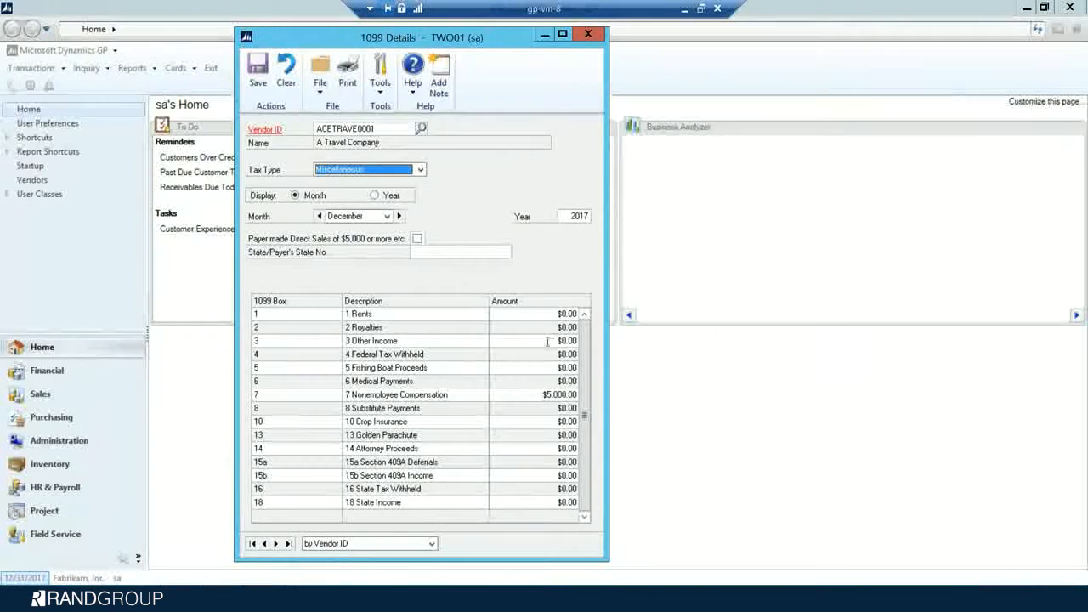
pyautogui.click(374, 196)
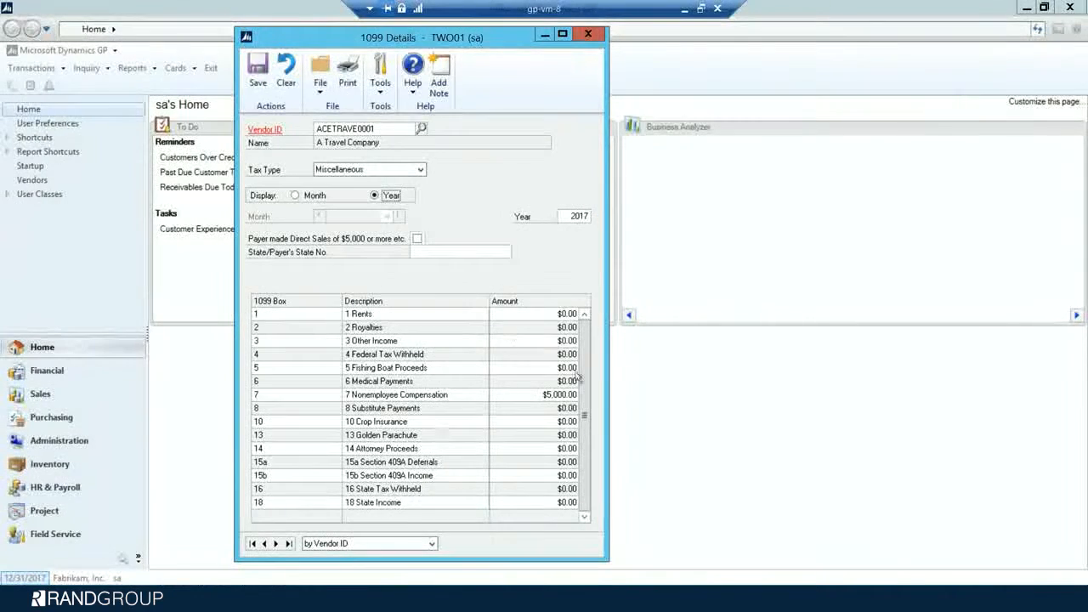
# - Display A Travel Company's 1099 amounts by month for December 2017, save the record, and close 1099 Details
pyautogui.click(296, 197)
pyautogui.click(539, 328)
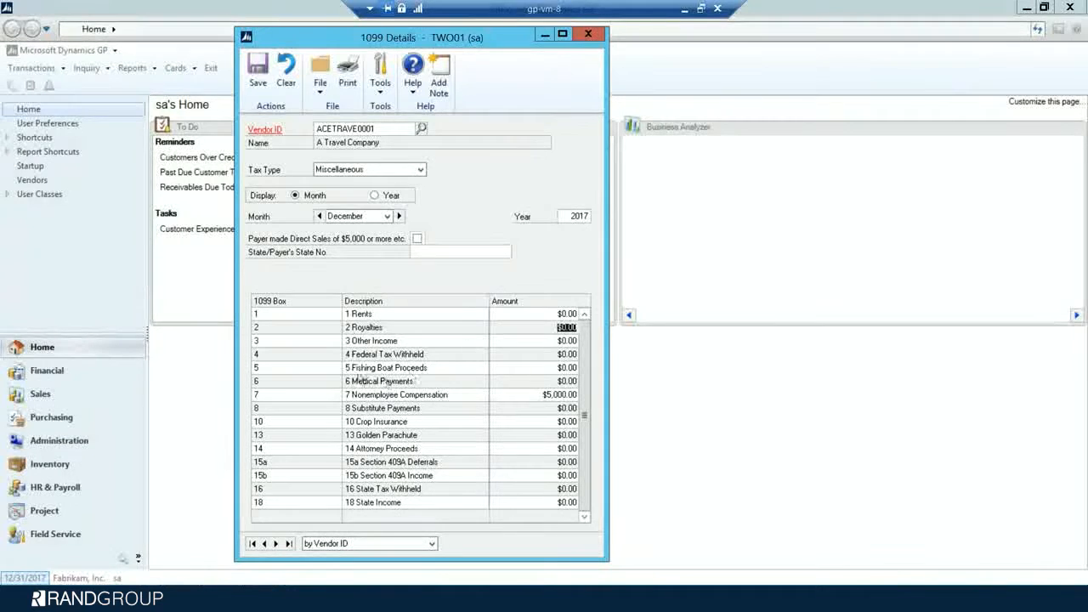
pyautogui.click(257, 71)
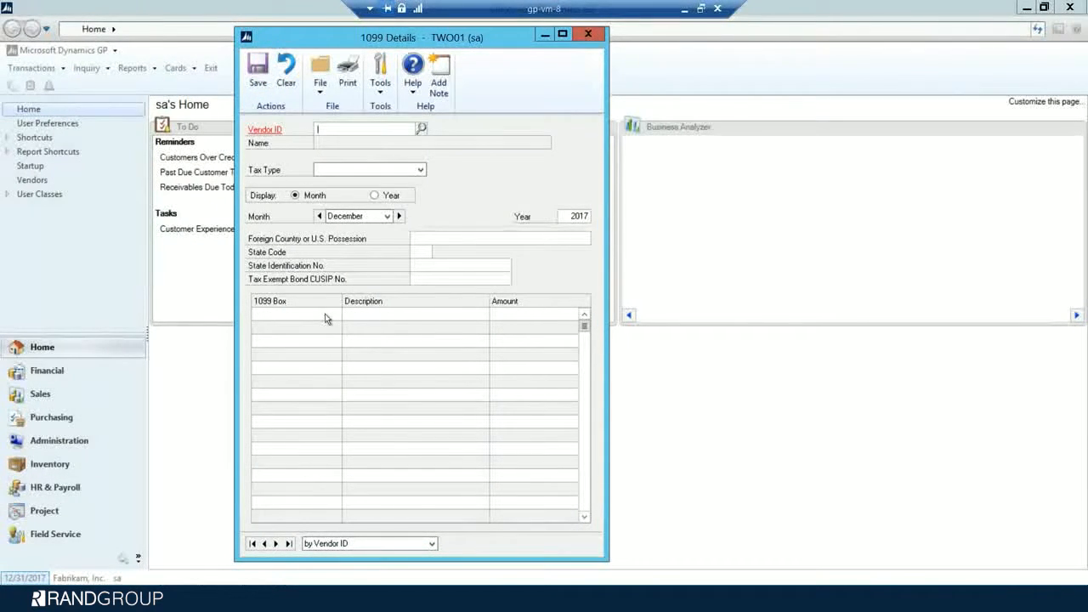
pyautogui.click(587, 34)
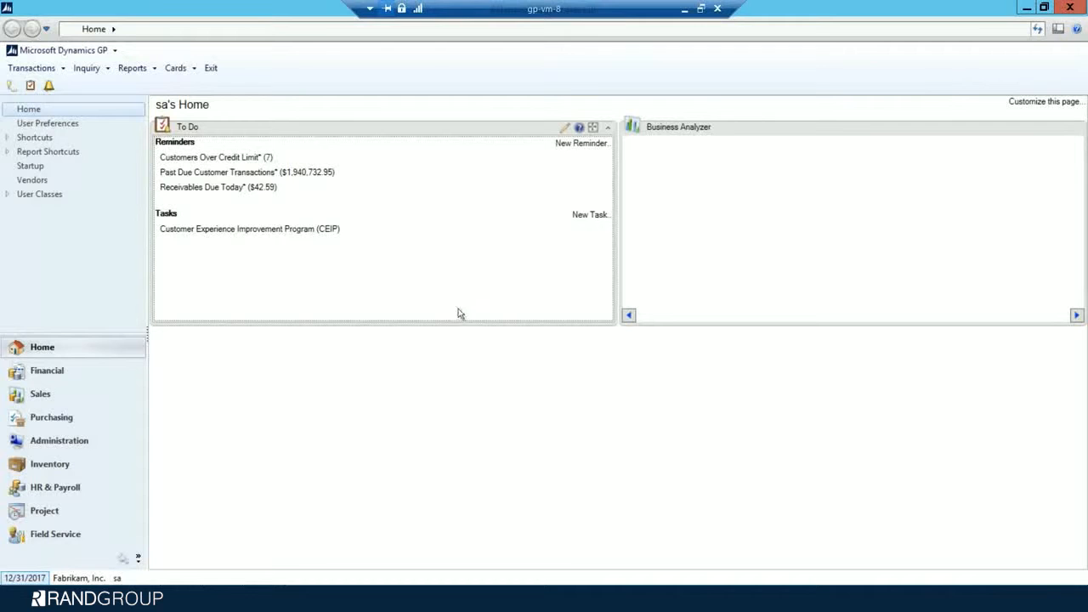
# - Review the 1099 debit transactions of the vendor A Travel Company in purchasing Edit 1099 Transaction Information, and close the window
pyautogui.click(59, 68)
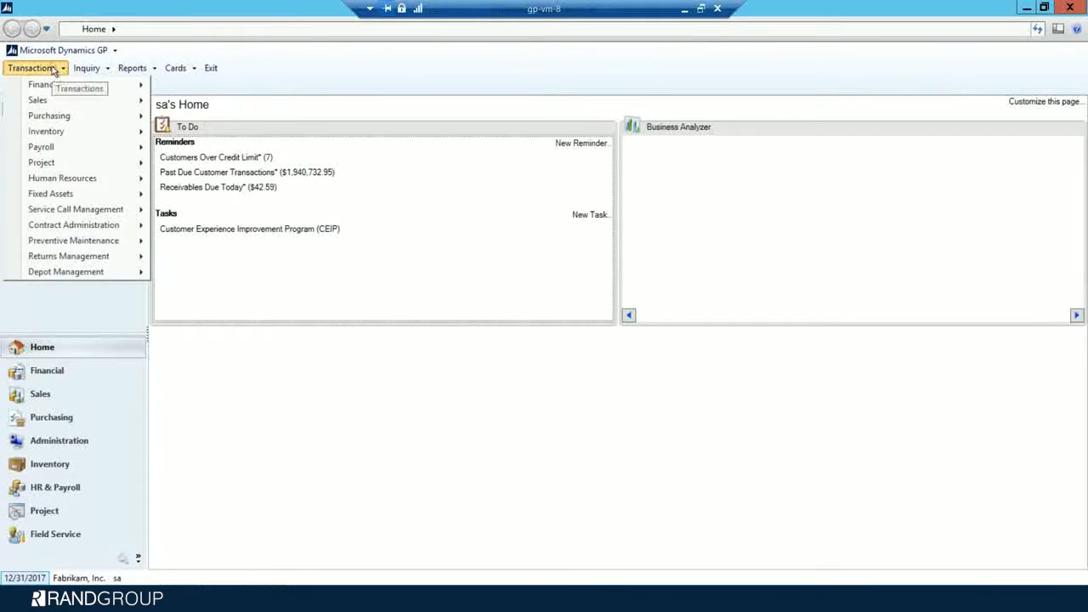
pyautogui.moveTo(61, 118)
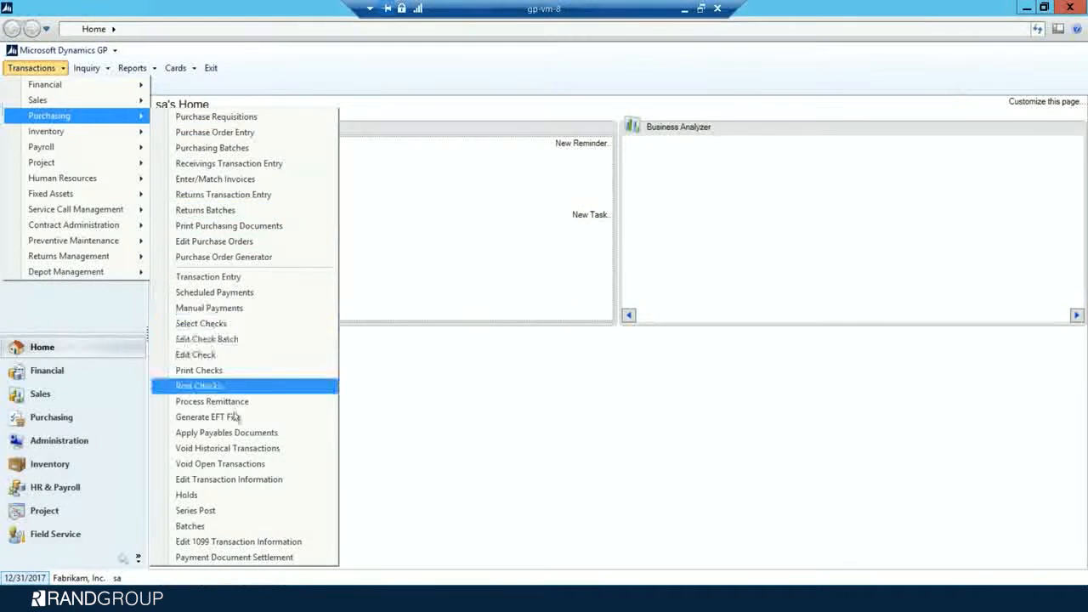
pyautogui.click(256, 547)
pyautogui.moveTo(440, 106); pyautogui.dragTo(469, 90)
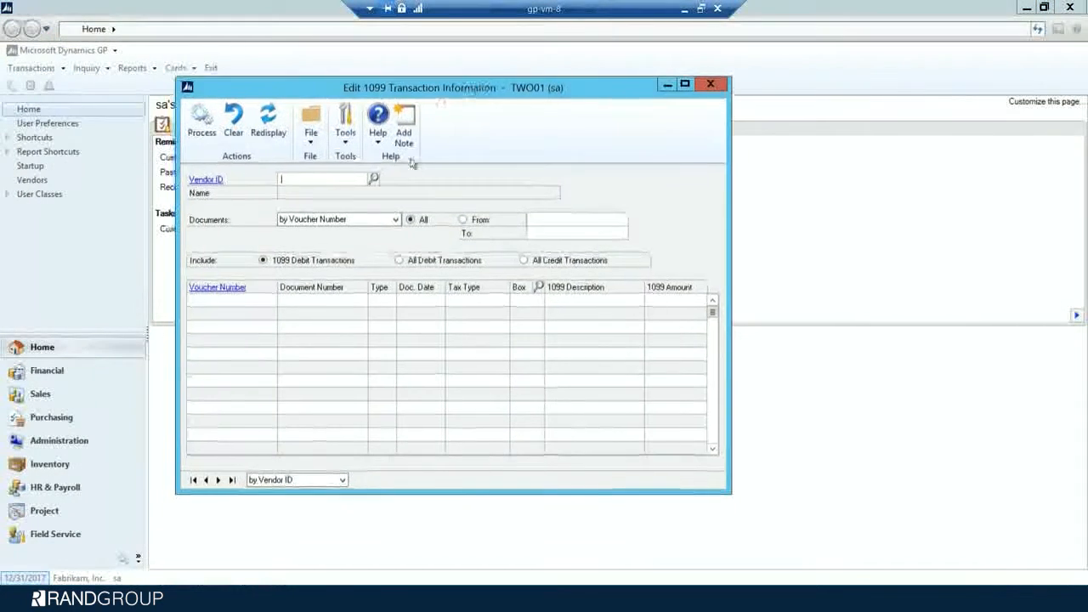
pyautogui.click(373, 179)
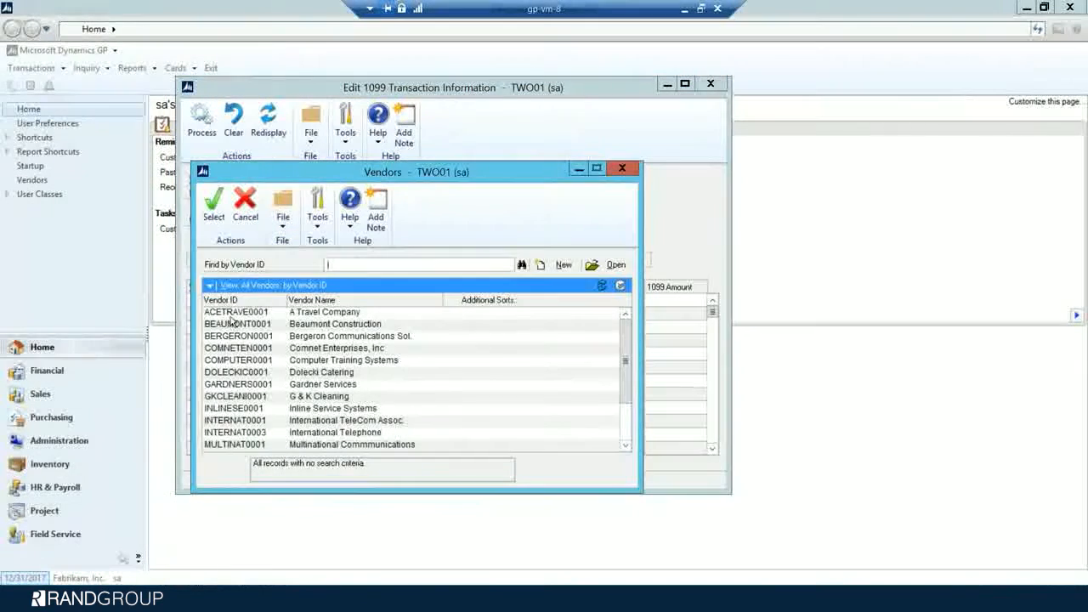
pyautogui.click(231, 313)
pyautogui.click(215, 208)
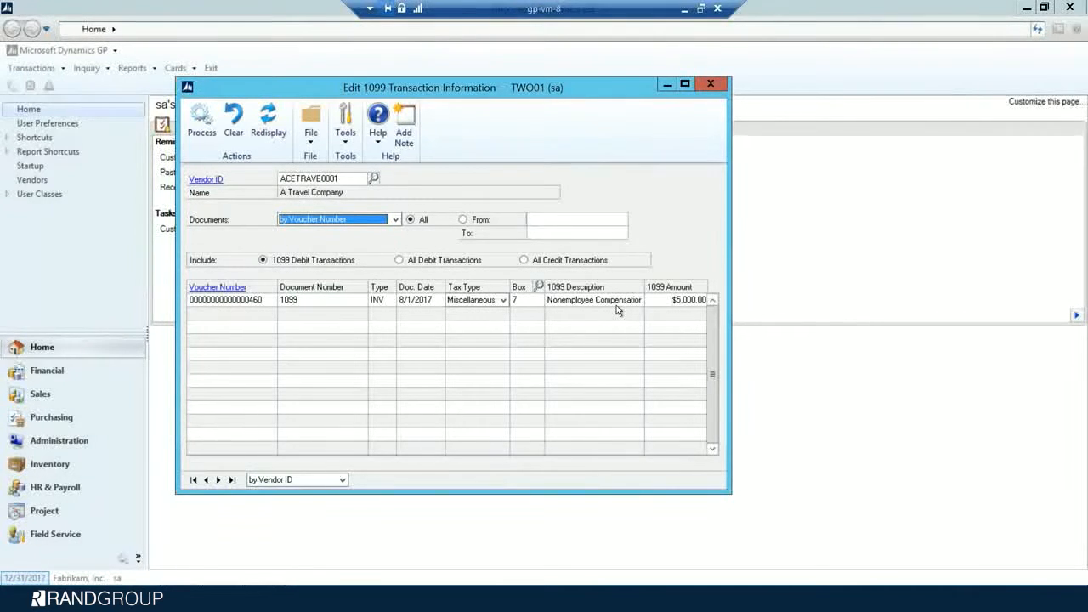
pyautogui.click(683, 299)
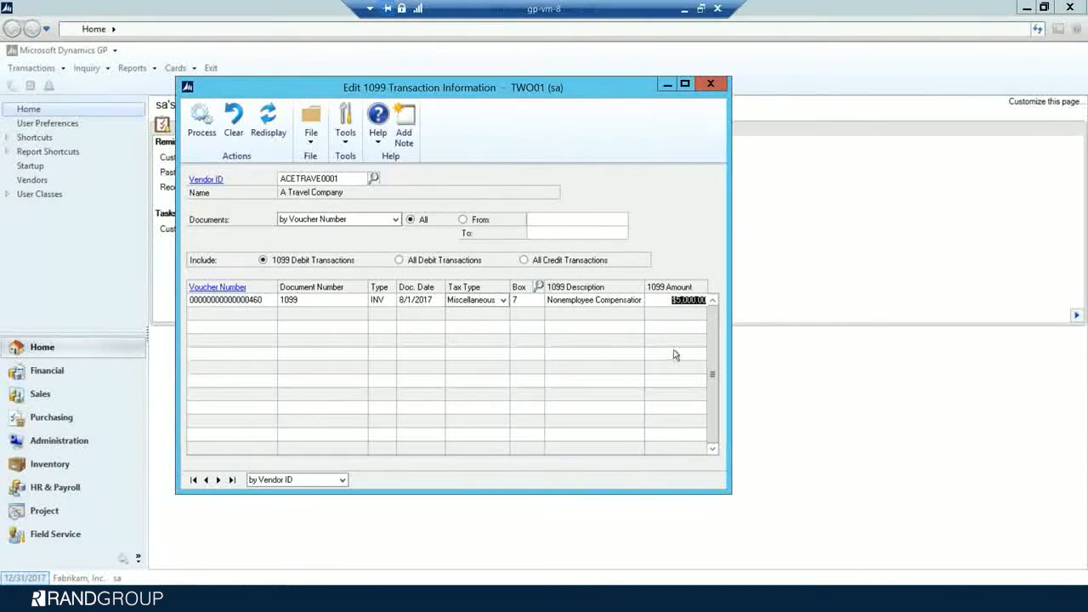
pyautogui.click(712, 83)
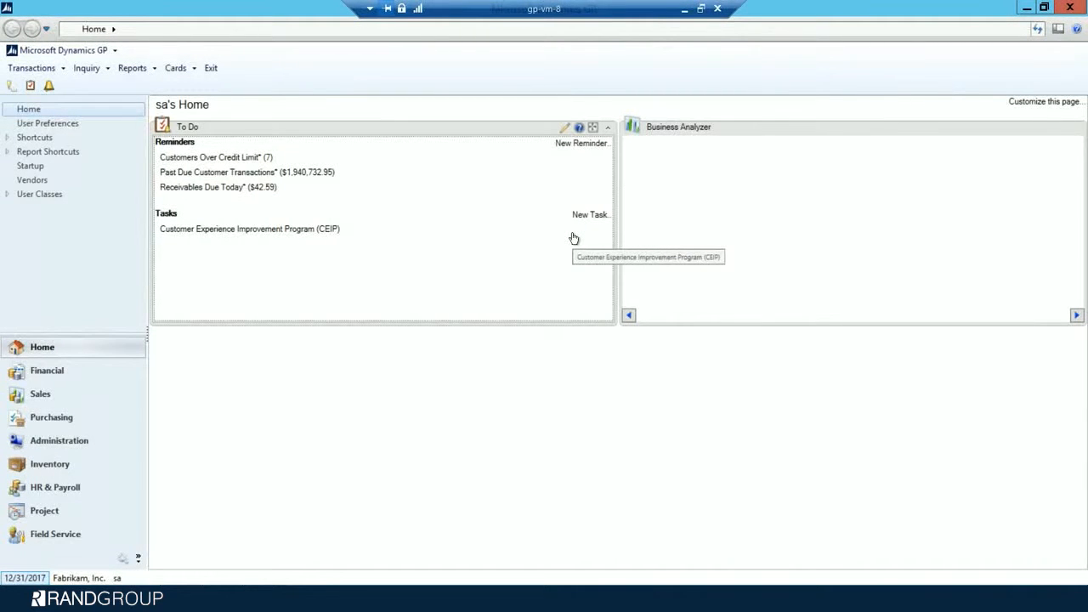
# - Open the purchasing utility Update 1099 Information to view its vendor and transaction update options, and close it
pyautogui.click(98, 50)
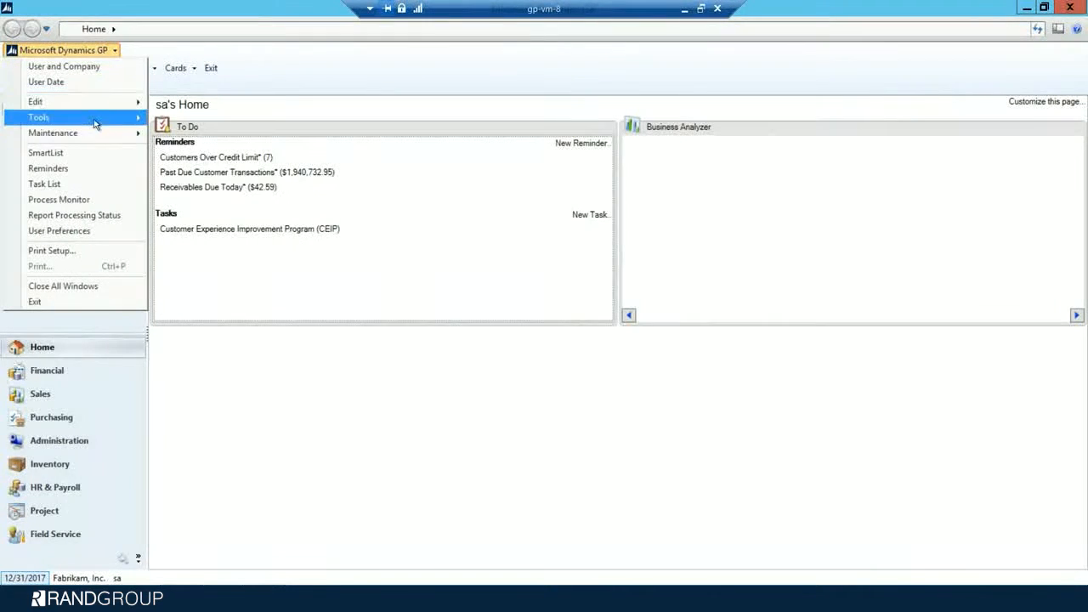
pyautogui.moveTo(95, 125)
pyautogui.moveTo(208, 135)
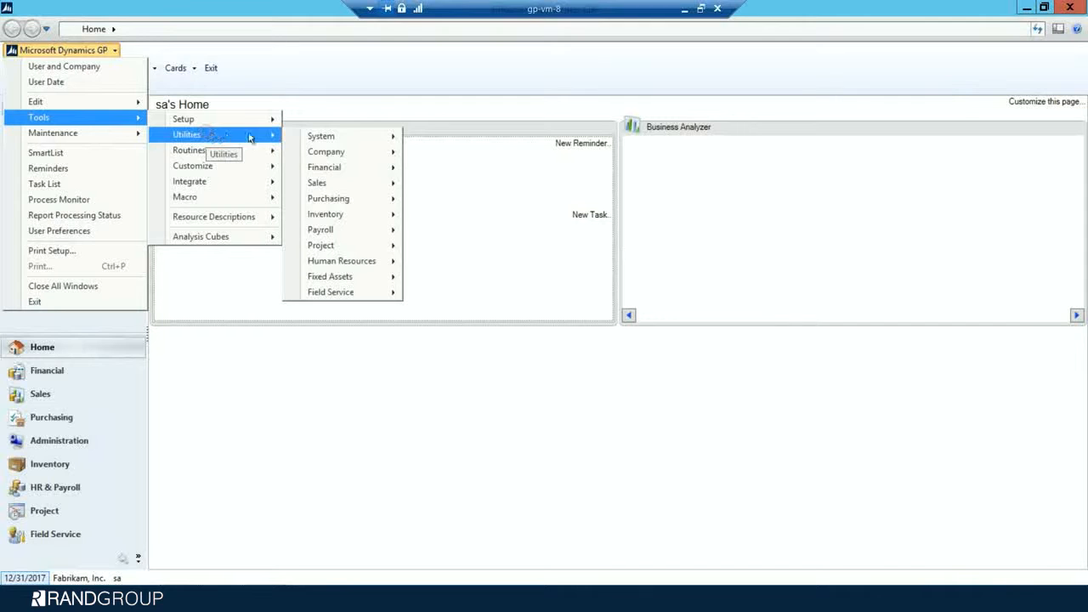
pyautogui.moveTo(344, 199)
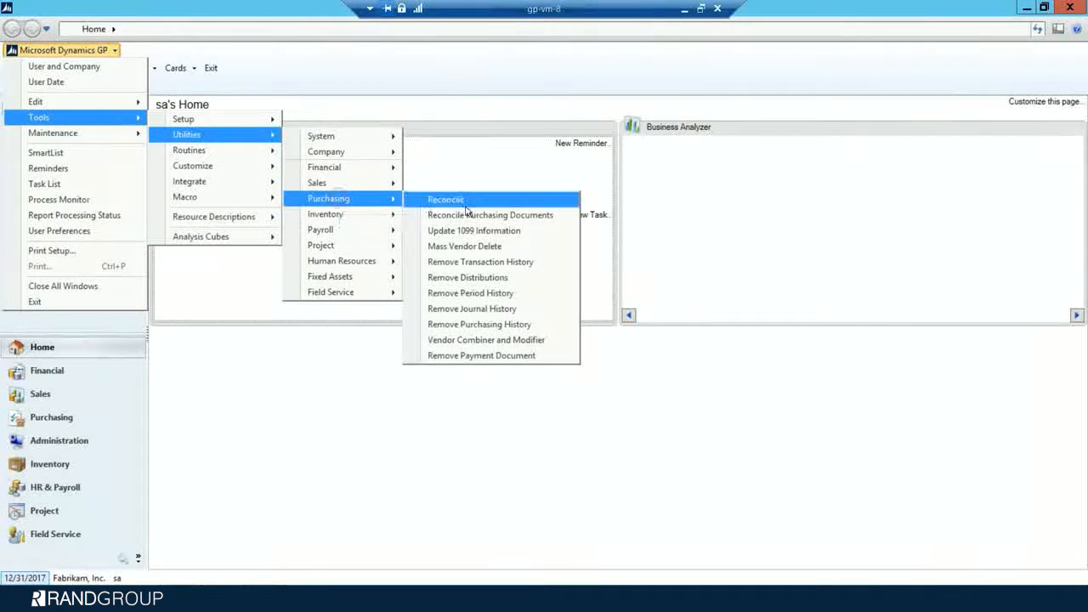
pyautogui.click(550, 239)
pyautogui.moveTo(414, 117); pyautogui.dragTo(531, 91)
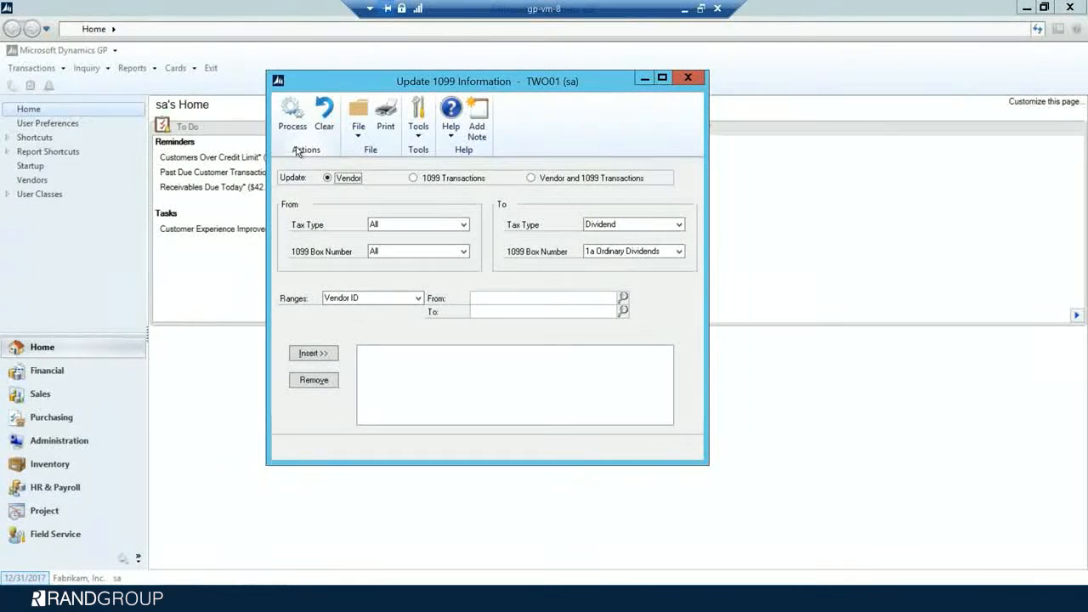
pyautogui.click(689, 79)
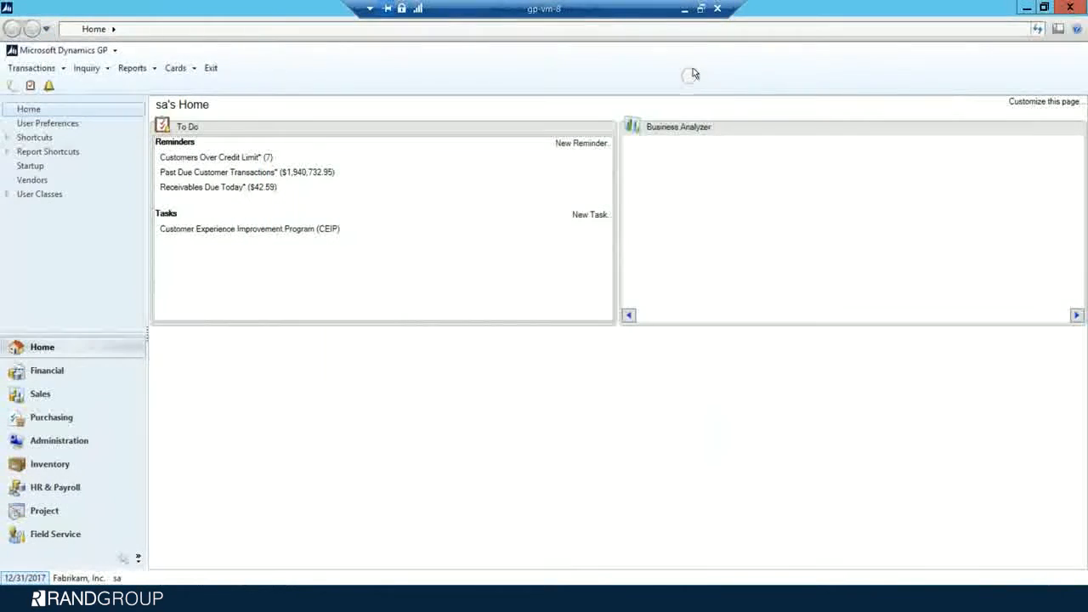
# - Open the purchasing Print 1099 routine and print the 2017 Miscellaneous 1099 forms for all vendors to the screen only
pyautogui.click(98, 54)
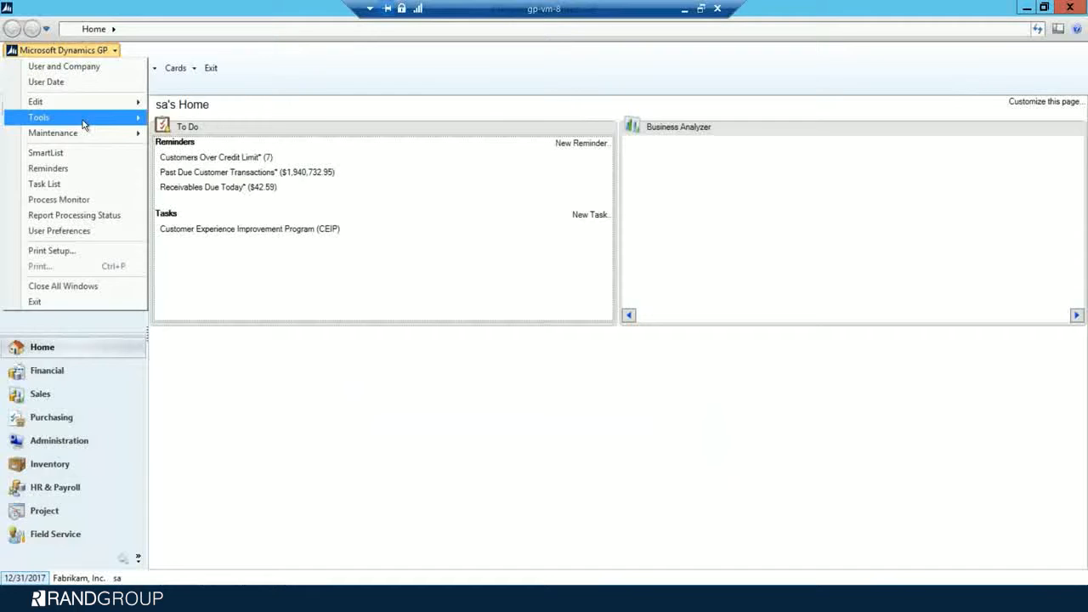
pyautogui.click(220, 150)
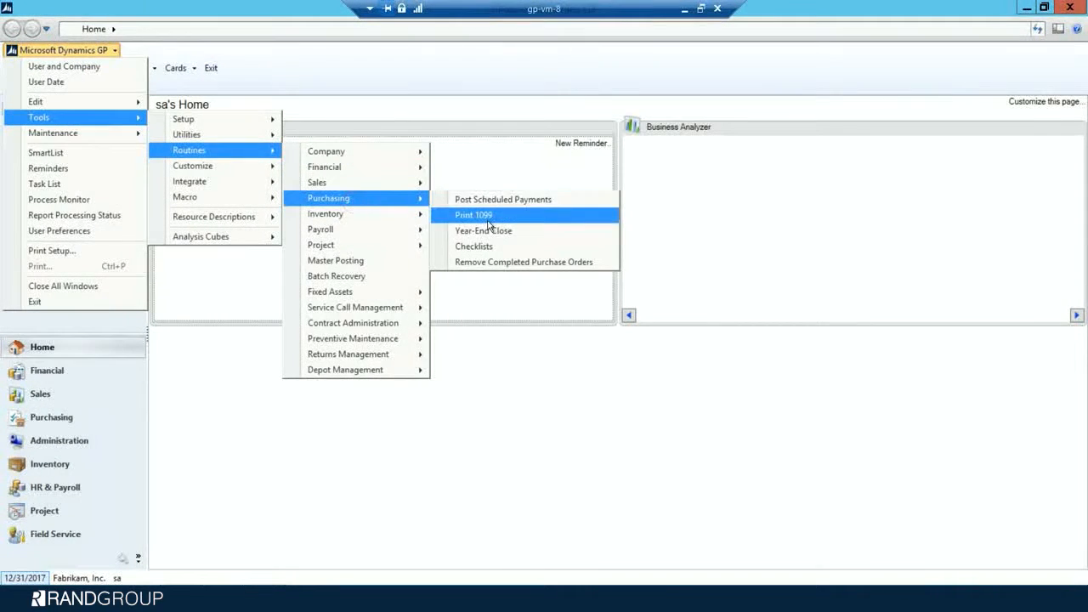
pyautogui.click(486, 216)
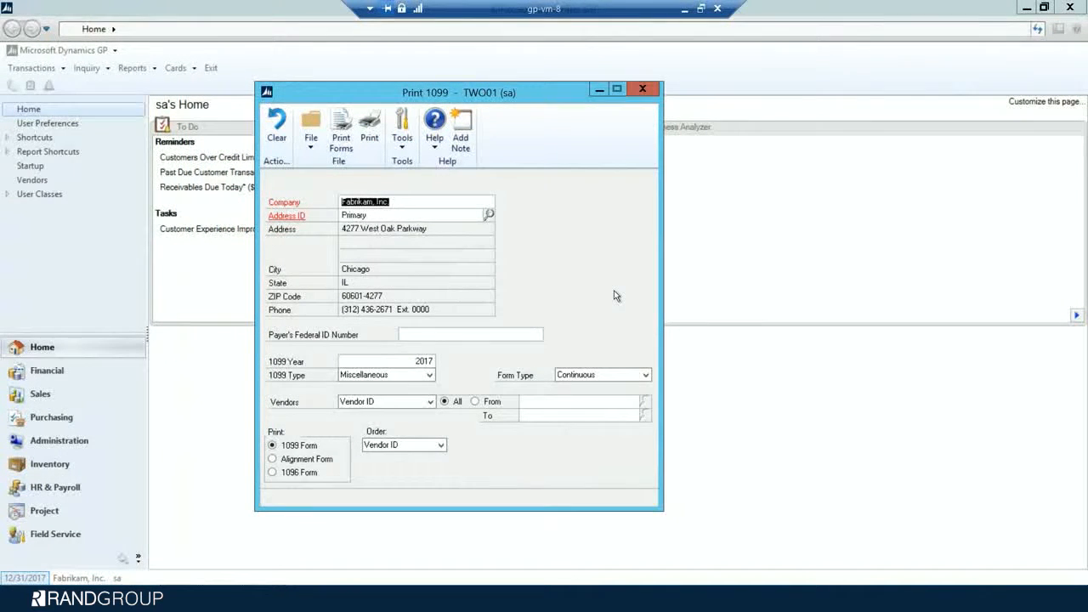
pyautogui.click(341, 130)
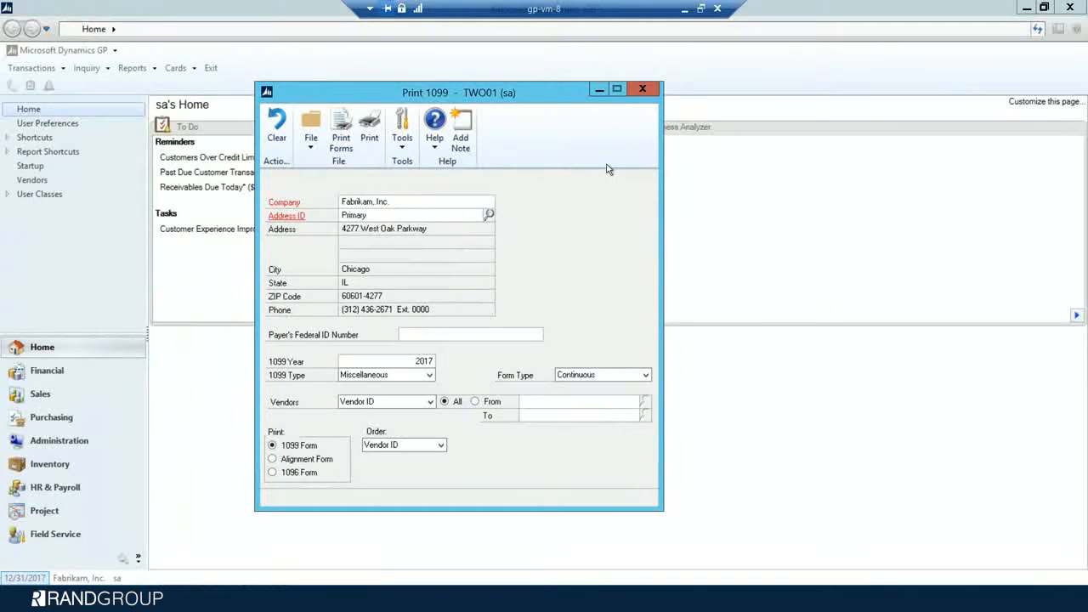
pyautogui.click(433, 308)
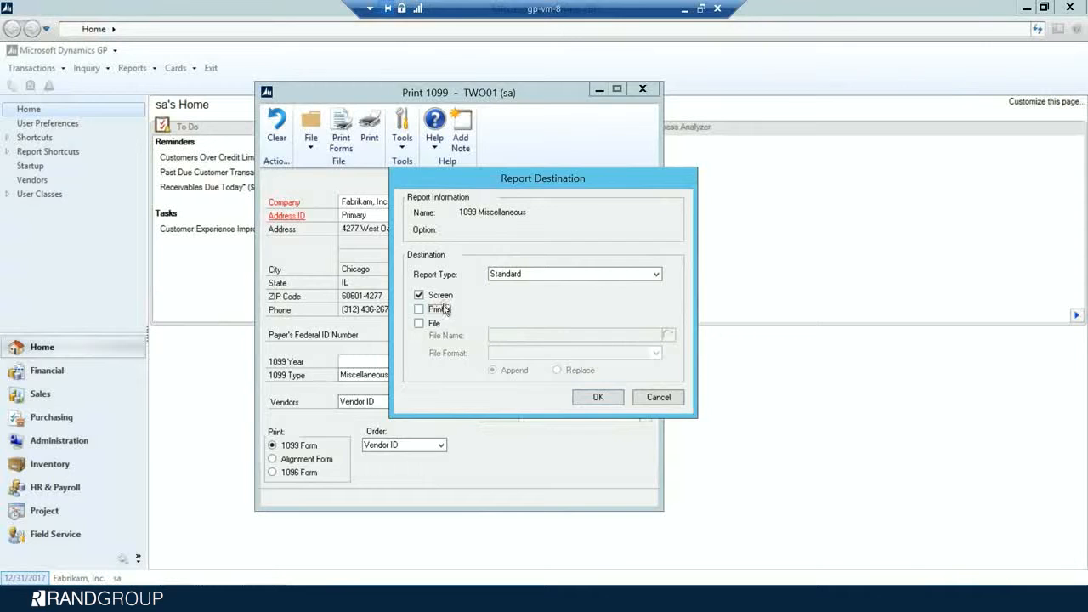
pyautogui.click(578, 397)
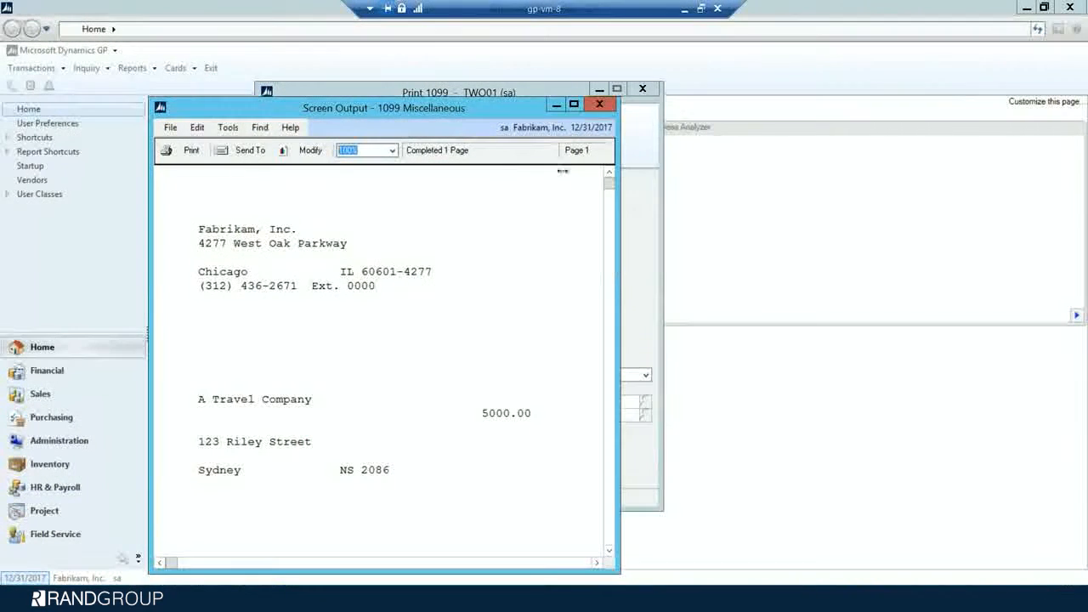
# - Enlarge the 1099 Miscellaneous output, print it on the first RG Dallas Copier printer, and close the Print 1099 window
pyautogui.moveTo(502, 117); pyautogui.dragTo(583, 65)
pyautogui.moveTo(699, 275); pyautogui.dragTo(924, 279)
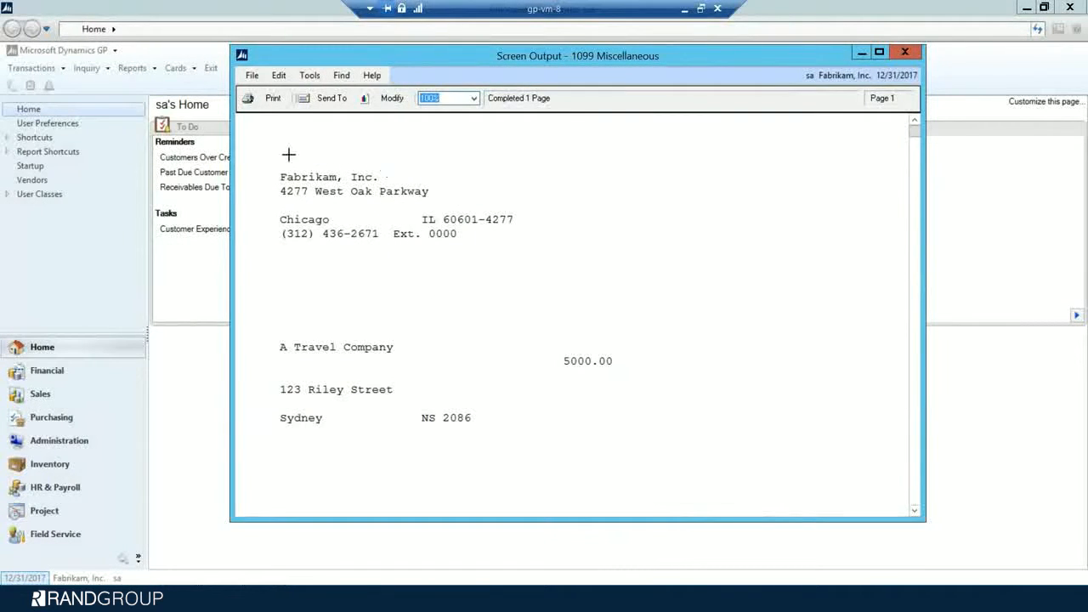
pyautogui.click(268, 99)
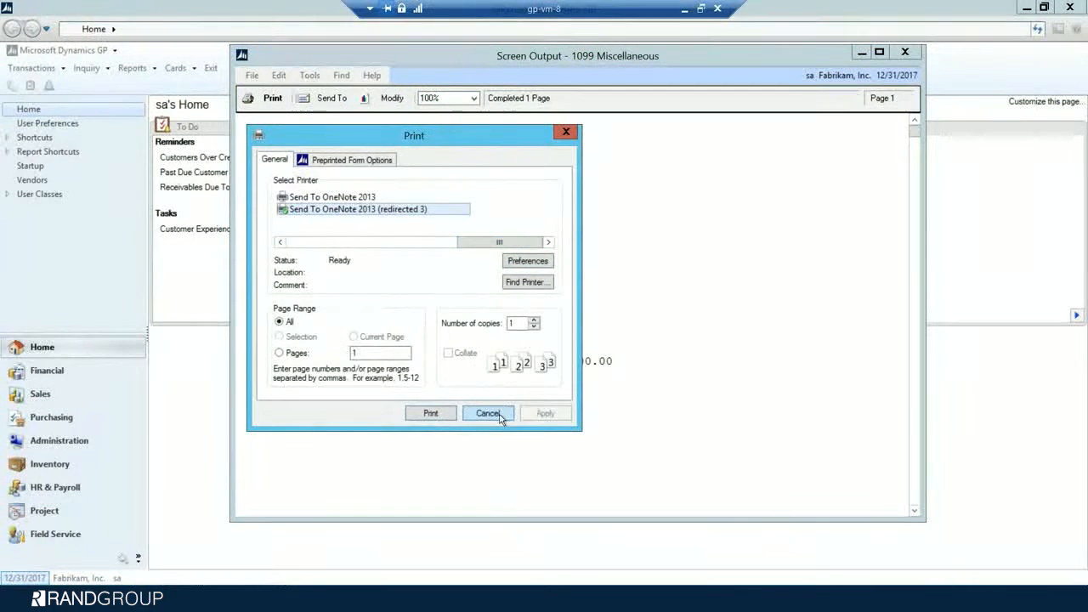
pyautogui.moveTo(489, 243); pyautogui.dragTo(318, 242)
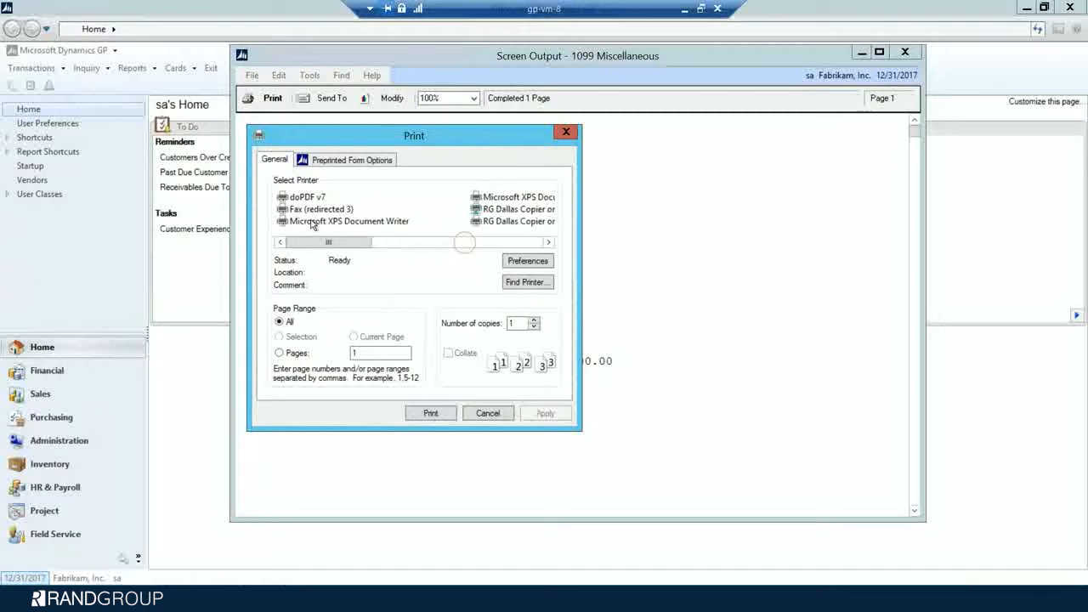
pyautogui.click(510, 209)
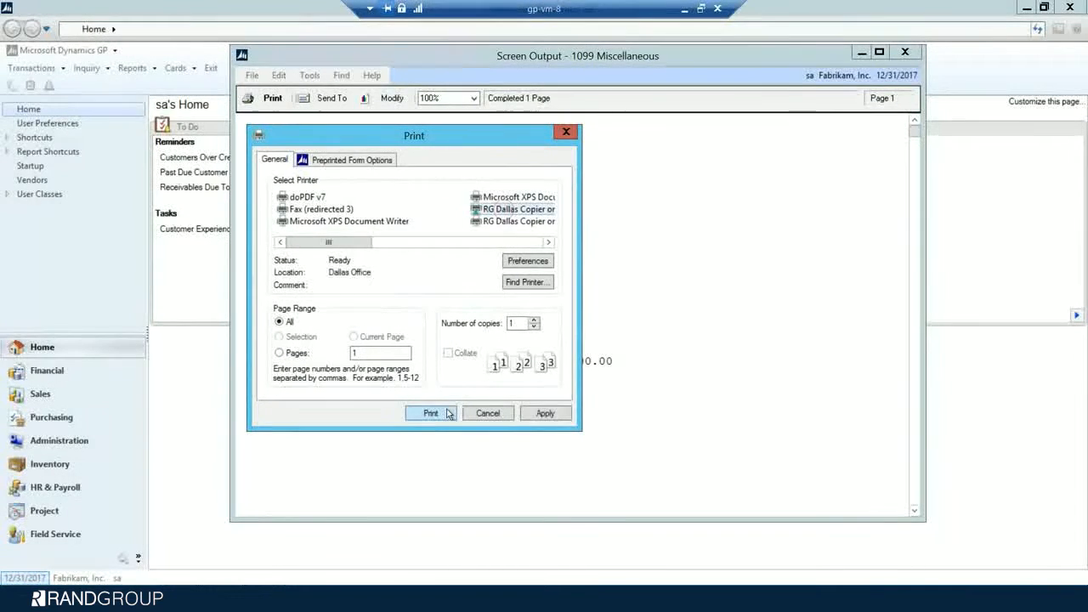
pyautogui.click(430, 413)
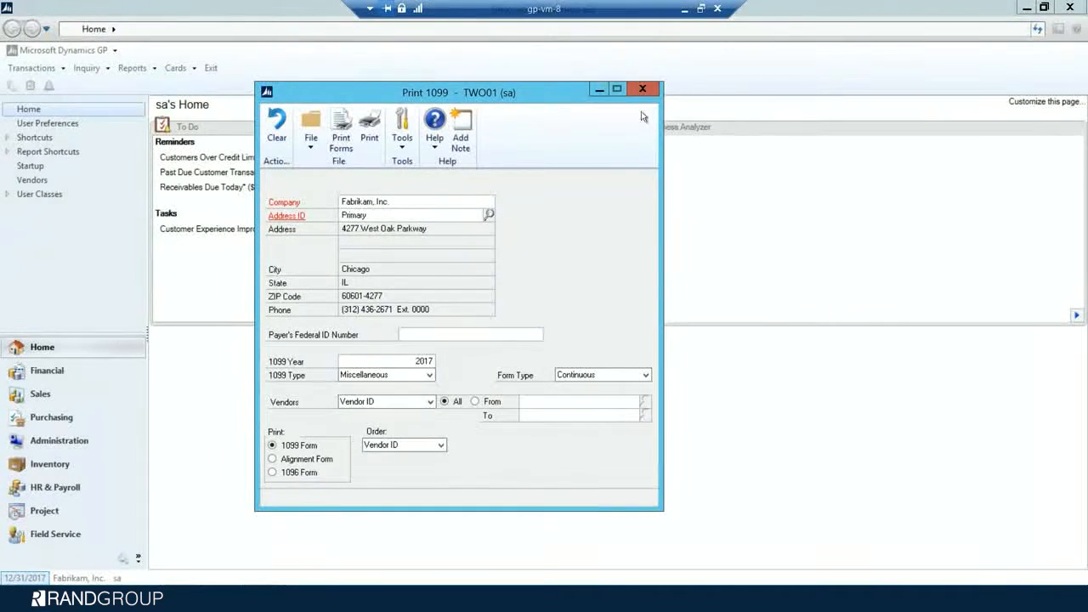
pyautogui.click(641, 90)
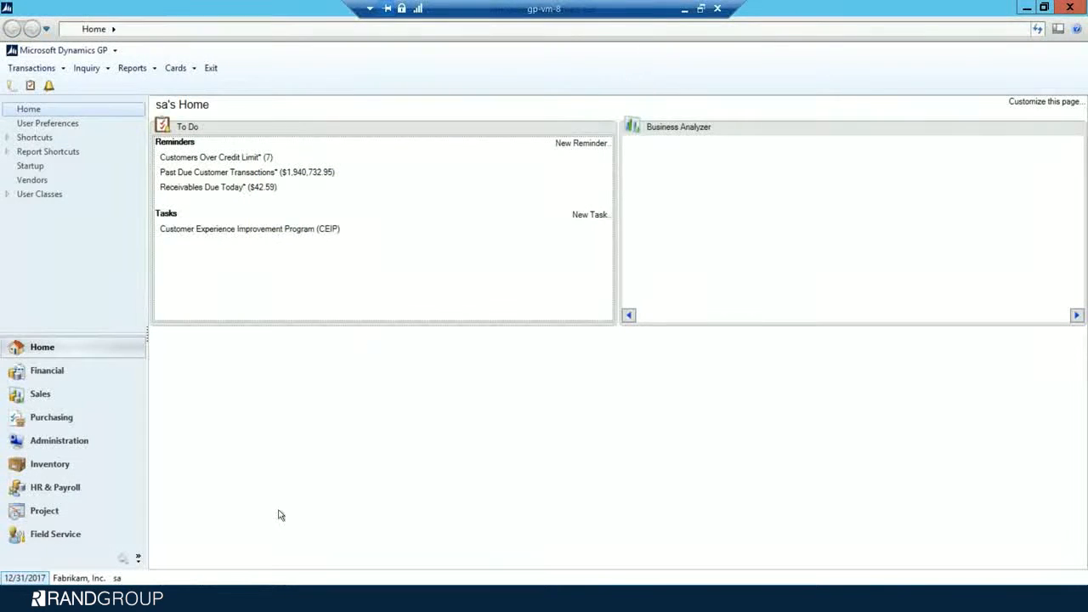
# - Switch to SQL Server Management Studio, open the backup task for the TWO01 database, and remove the existing disk destination
pyautogui.click(221, 599)
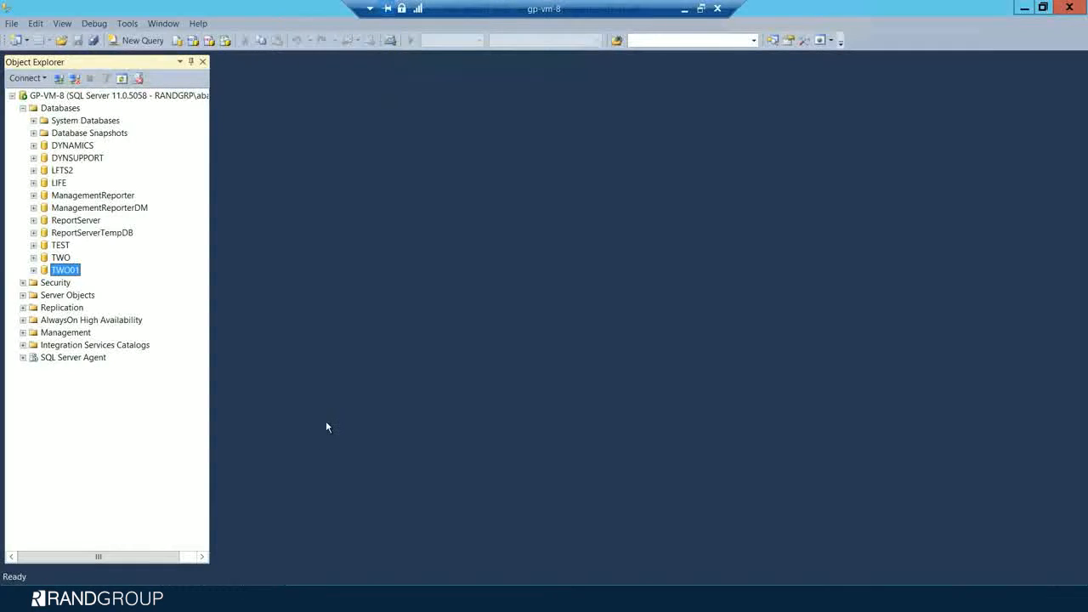
pyautogui.rightClick(58, 274)
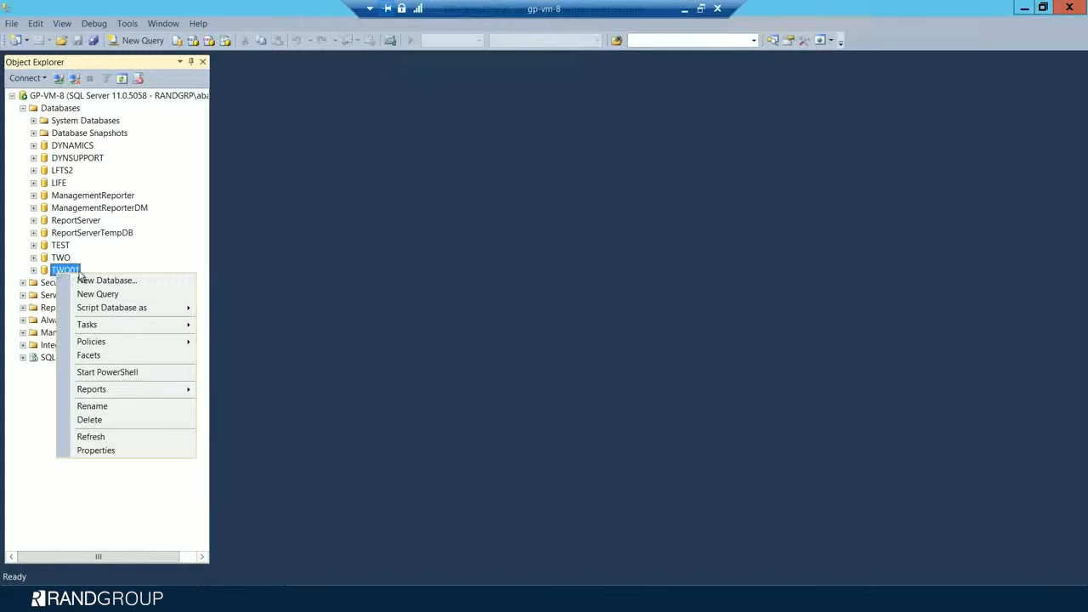
pyautogui.moveTo(93, 323)
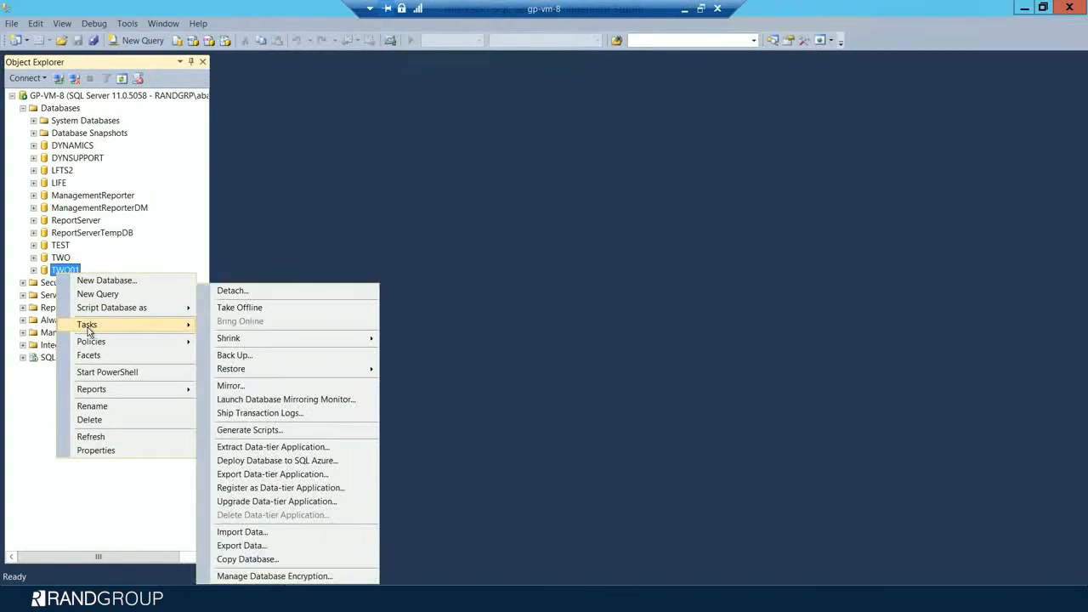
pyautogui.click(248, 355)
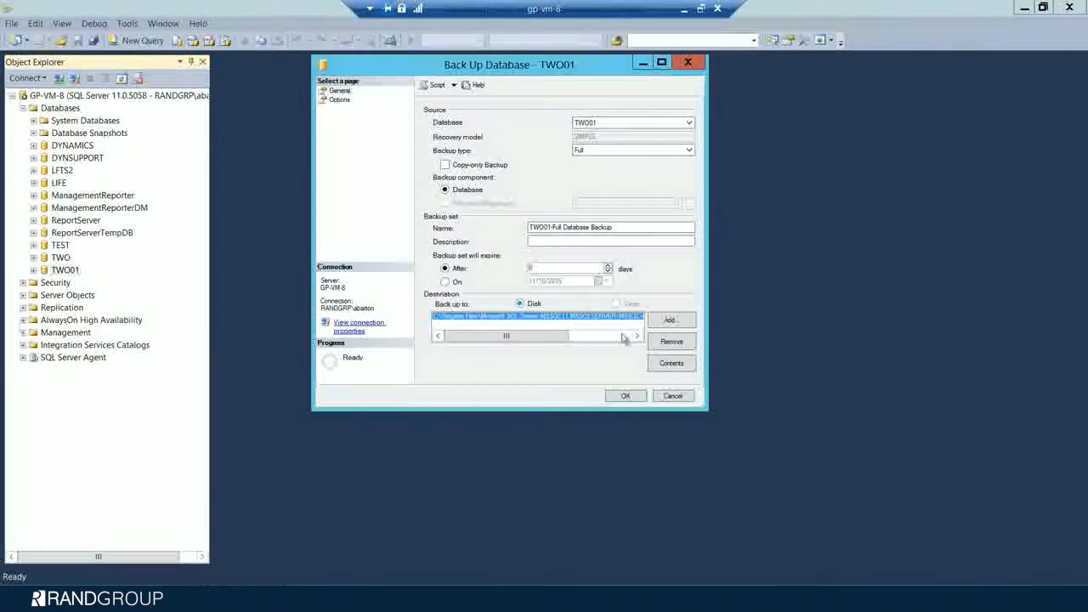
pyautogui.click(671, 341)
# - Add PM_PreYearEnd.bak in the SQL Server Backup folder as the disk destination of the TWO01 backup
pyautogui.click(670, 319)
pyautogui.click(638, 298)
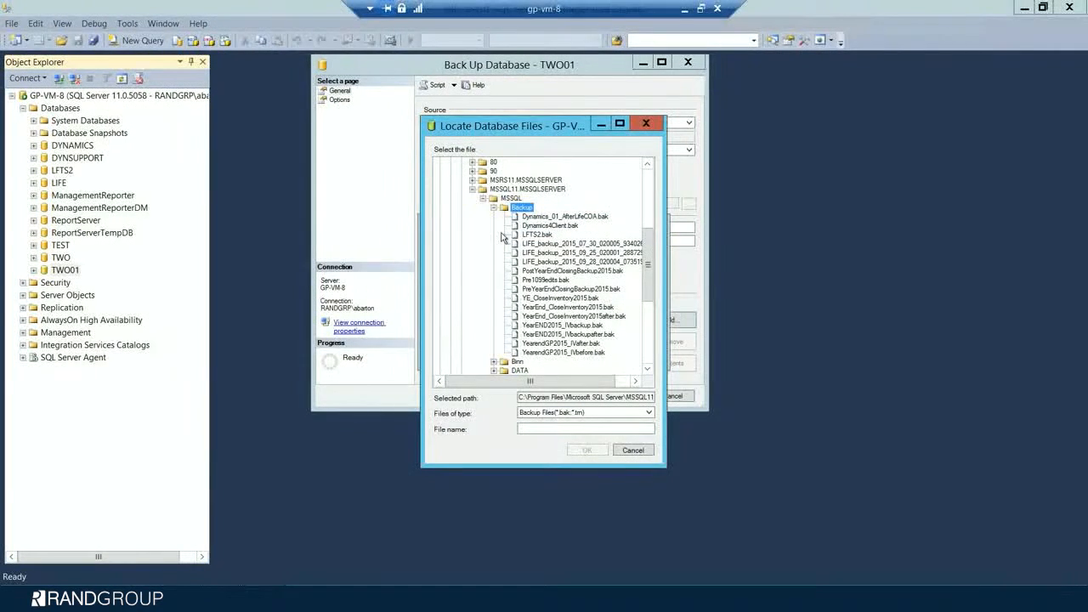
pyautogui.click(494, 207)
pyautogui.click(533, 428)
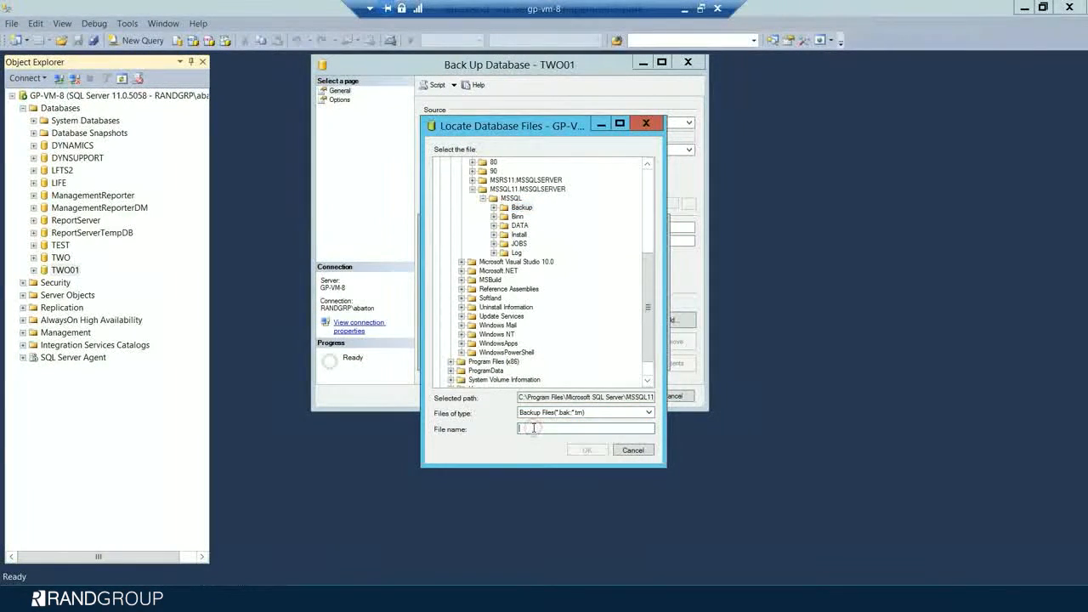
pyautogui.write('PM_PreYearEnd.bak')
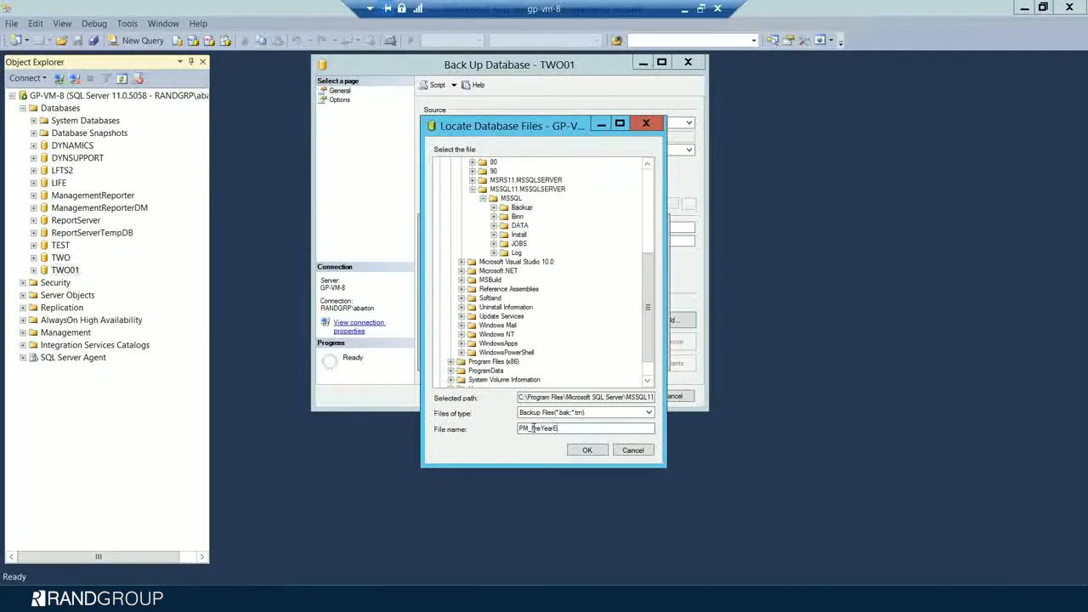
pyautogui.click(588, 451)
pyautogui.click(592, 352)
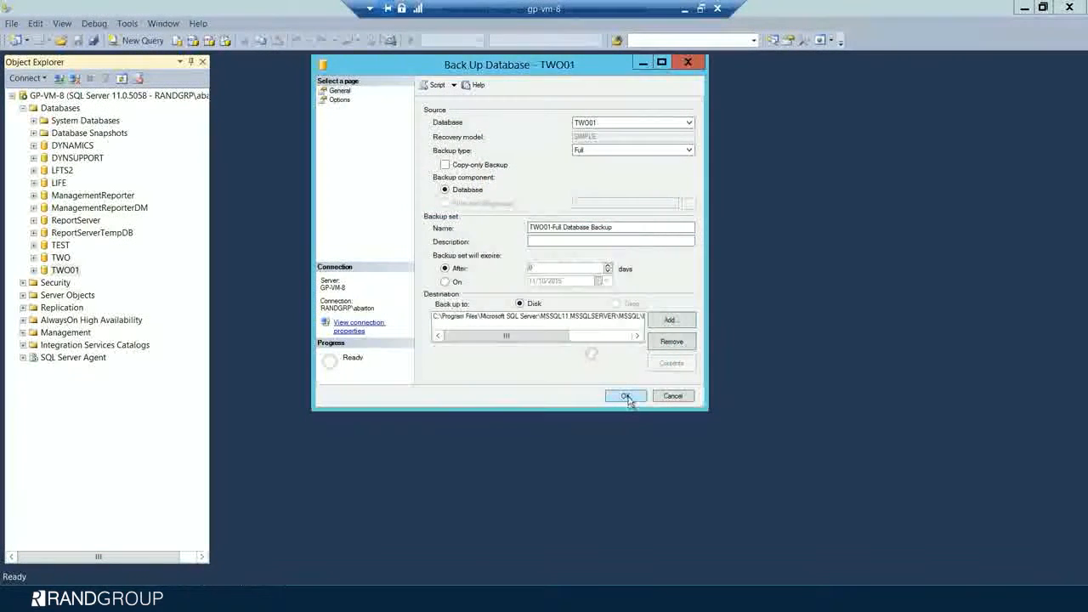
# - Run the full backup of TWO01, dismiss the completion message, and switch to Microsoft Dynamics GP
pyautogui.click(626, 396)
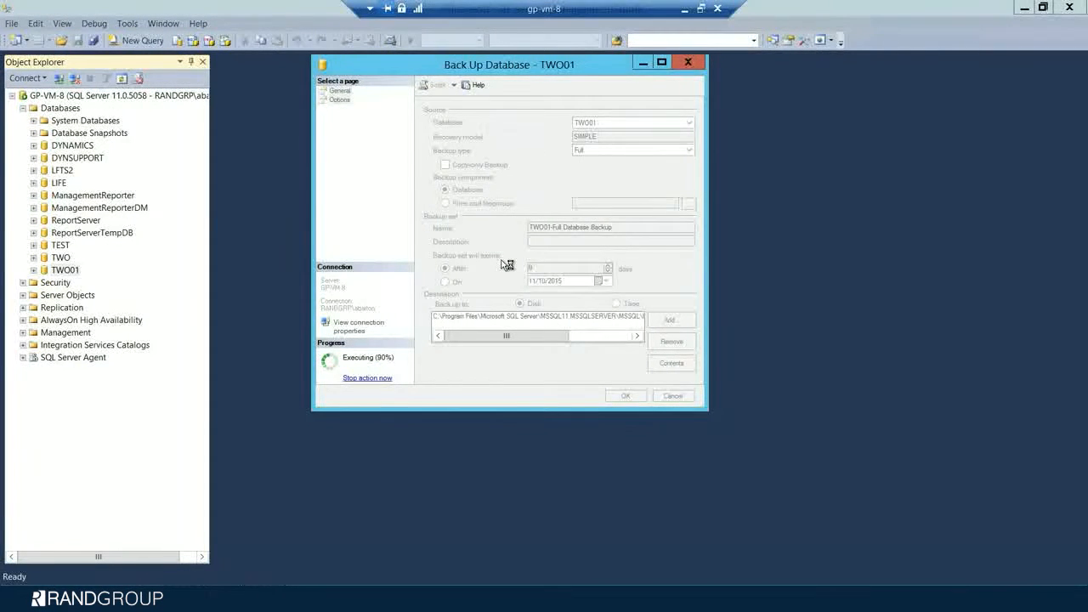
pyautogui.click(695, 262)
pyautogui.click(180, 597)
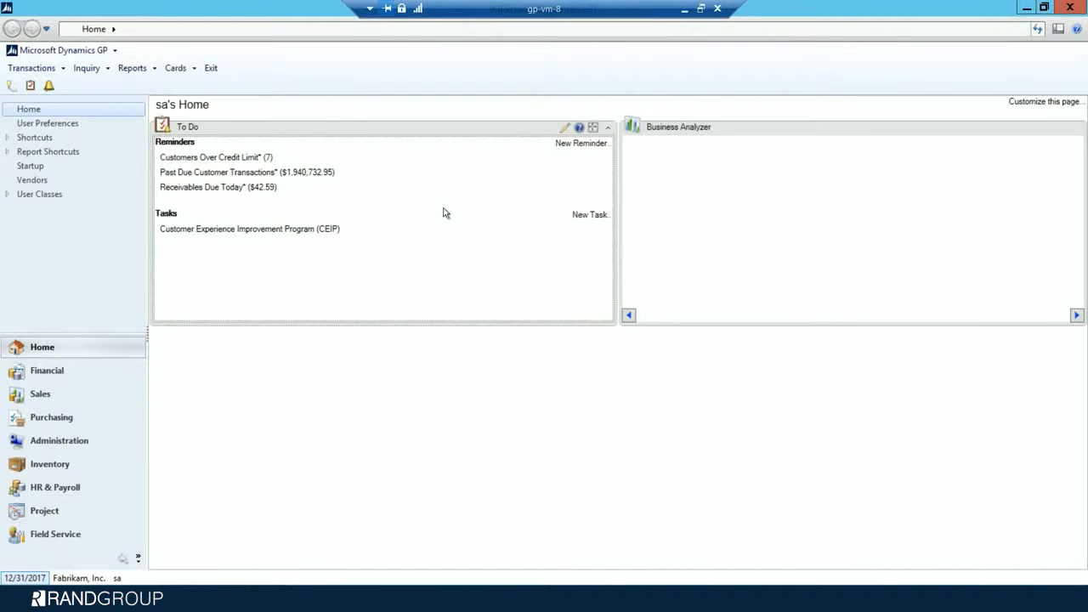
# - Open the Payables Year-End Closing window from the purchasing routines and move it clear for working
pyautogui.click(87, 51)
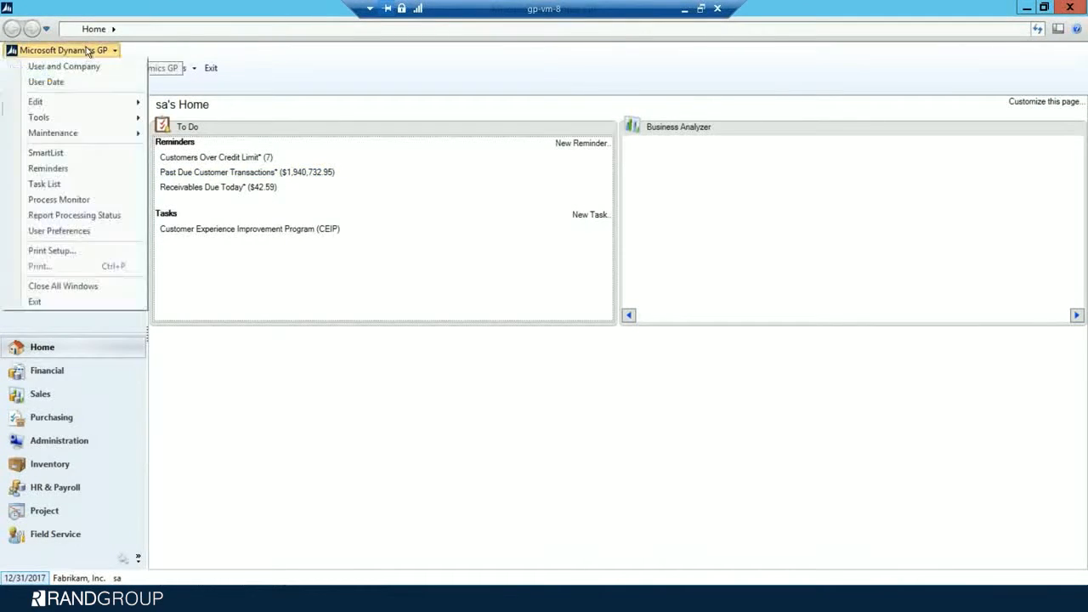
pyautogui.moveTo(82, 121)
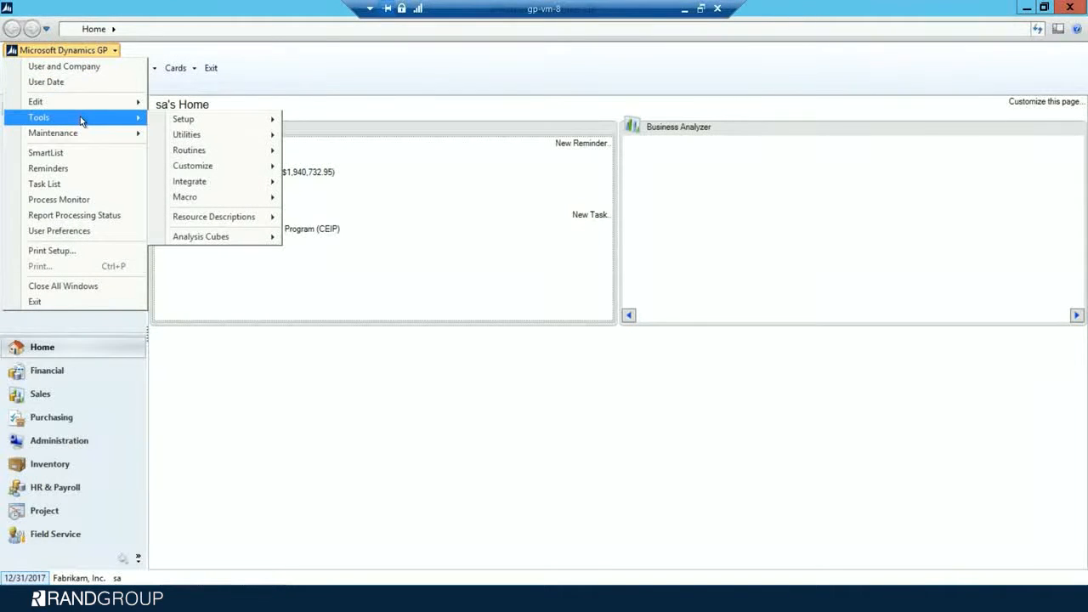
pyautogui.moveTo(189, 150)
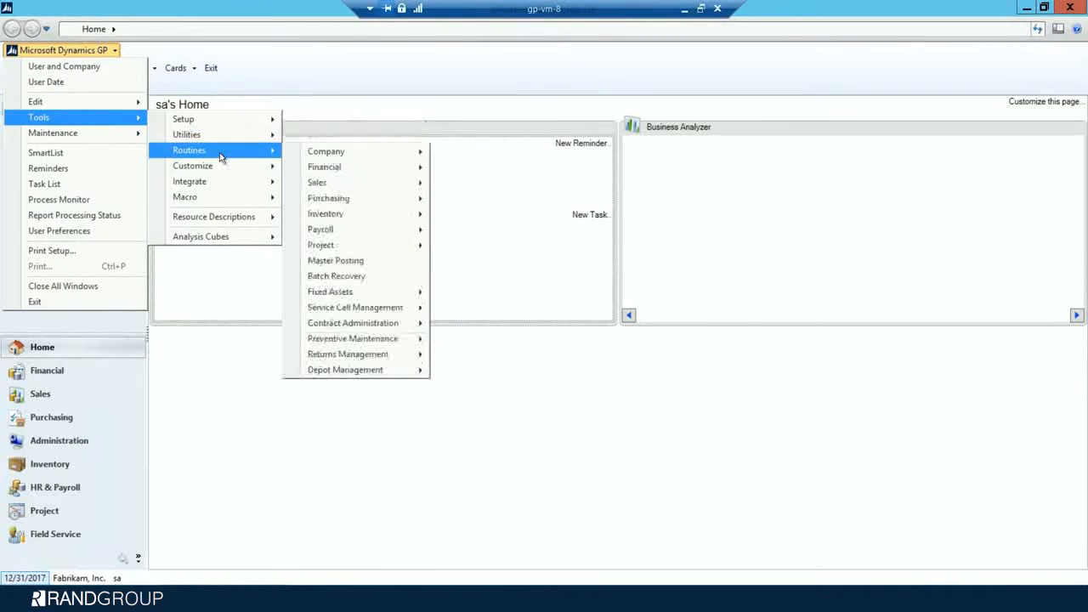
pyautogui.moveTo(332, 197)
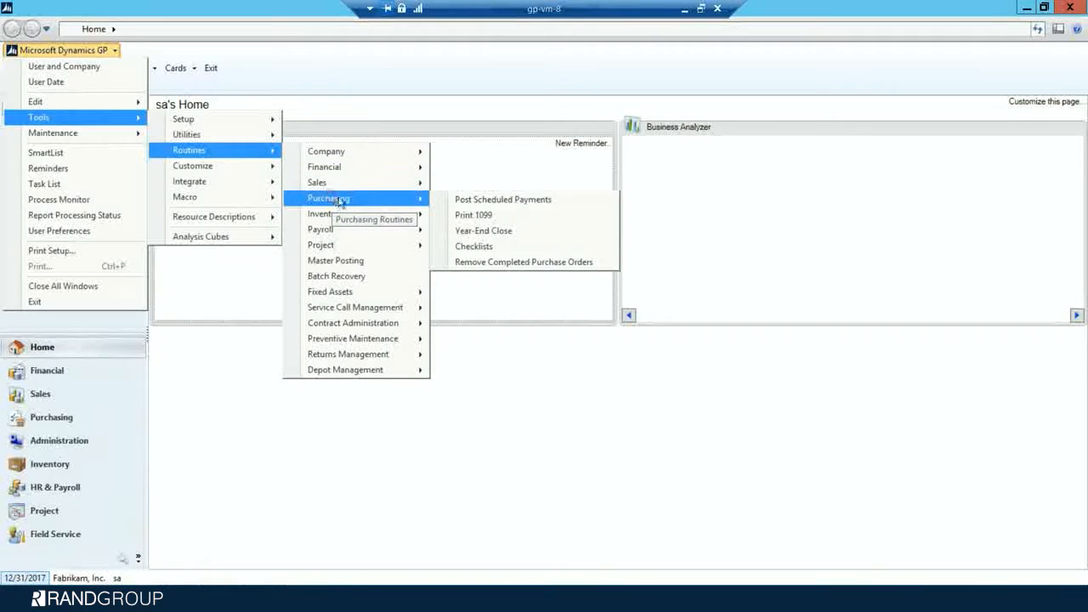
pyautogui.click(478, 231)
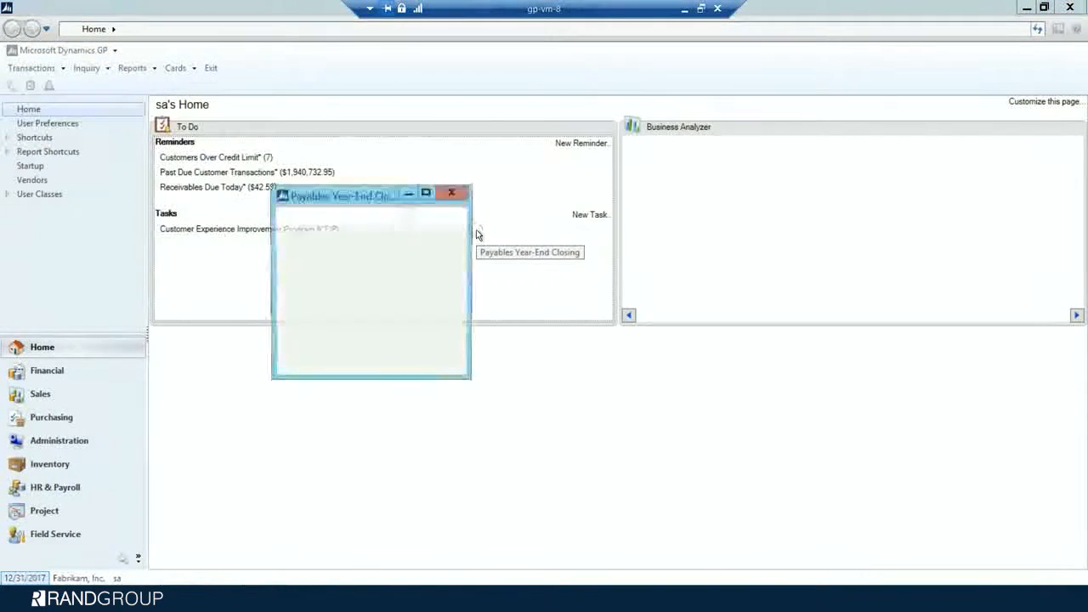
pyautogui.moveTo(351, 198); pyautogui.dragTo(472, 112)
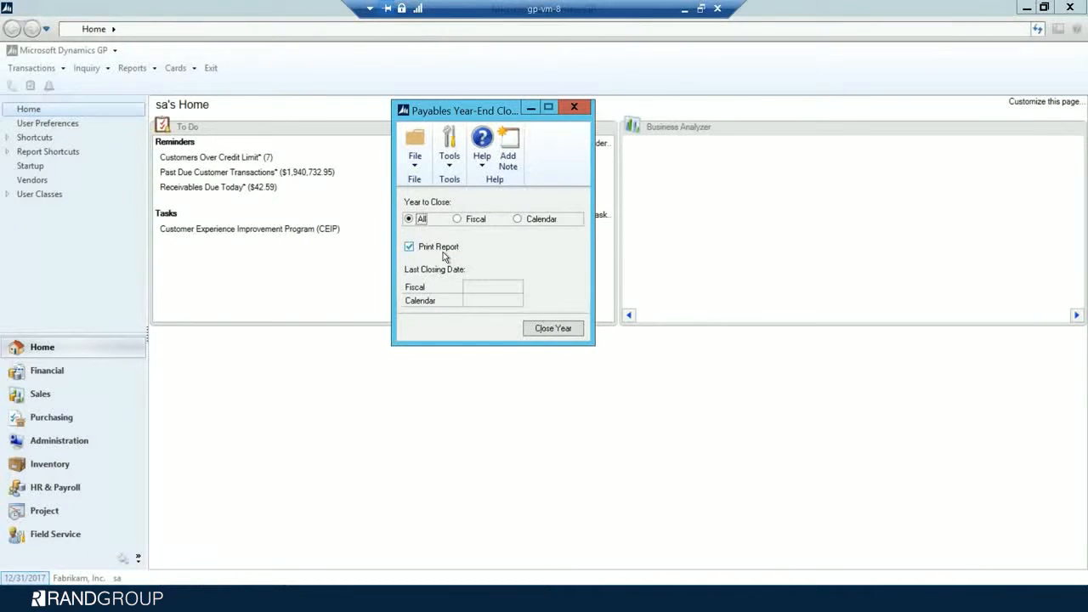
# - Close all payables years, fiscal and calendar, with the year-end close report sent to the screen only
pyautogui.click(551, 329)
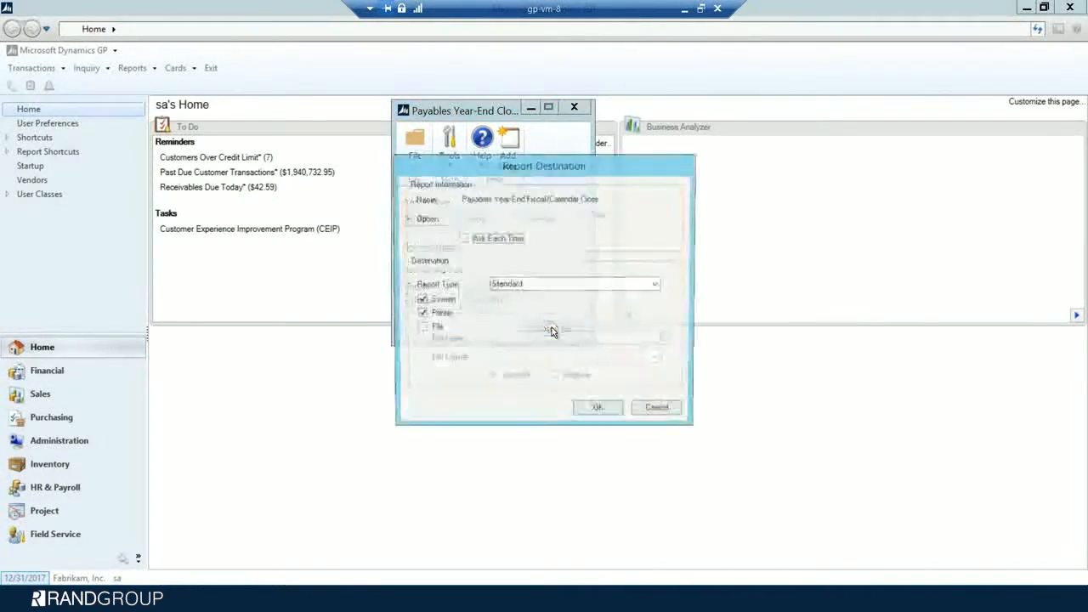
pyautogui.click(439, 320)
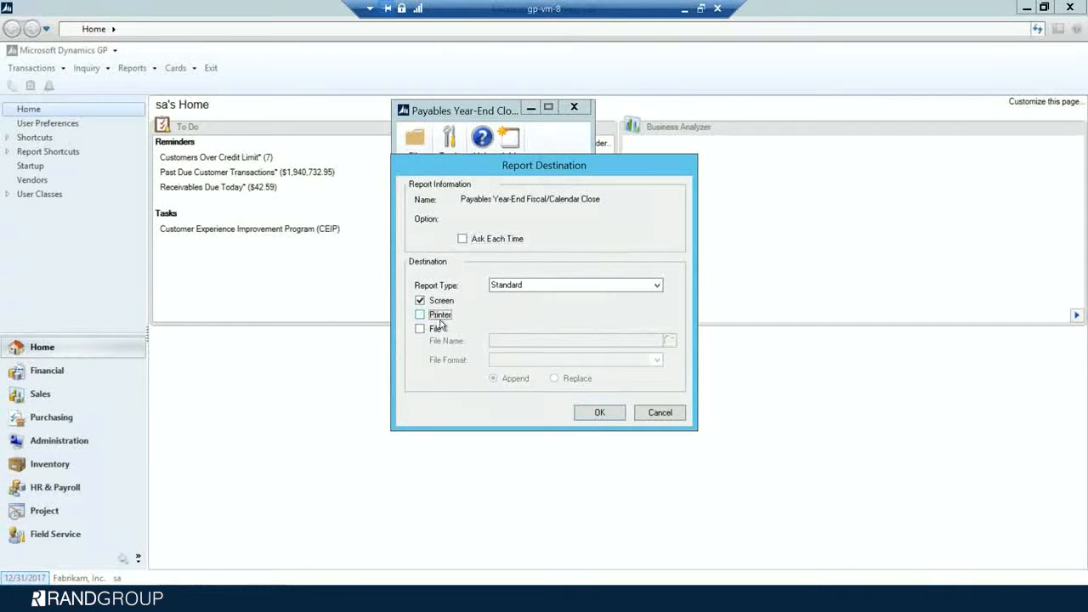
pyautogui.click(580, 412)
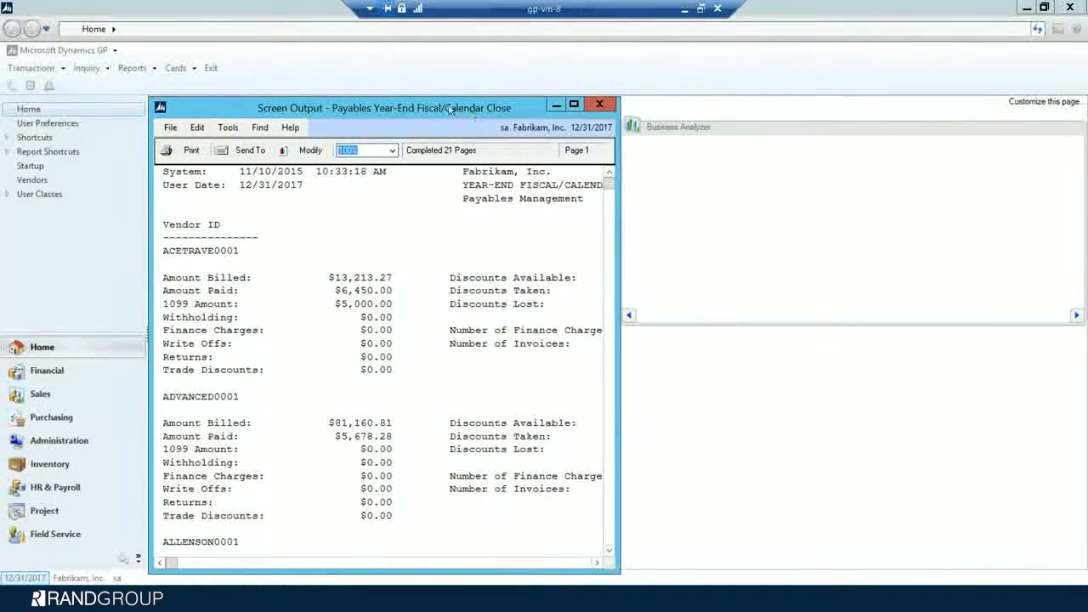
# - Print the year-end close report with Microsoft XPS Document Writer as PMYearEndClose on the Desktop, and close the report and Payables Year-End Closing windows
pyautogui.moveTo(455, 111); pyautogui.dragTo(548, 59)
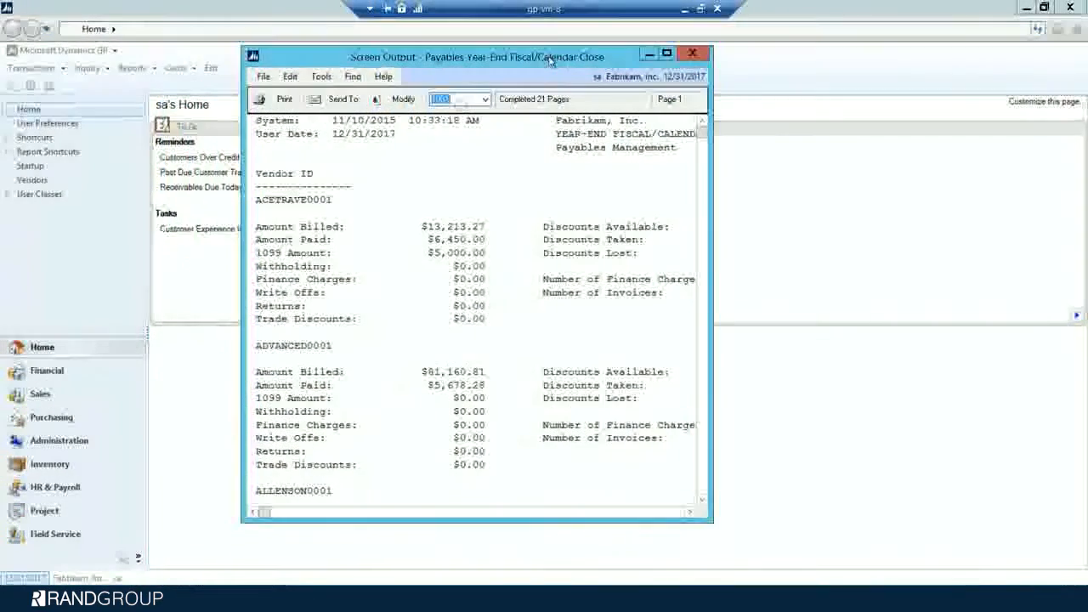
pyautogui.click(281, 102)
pyautogui.moveTo(495, 243); pyautogui.dragTo(307, 245)
pyautogui.click(340, 221)
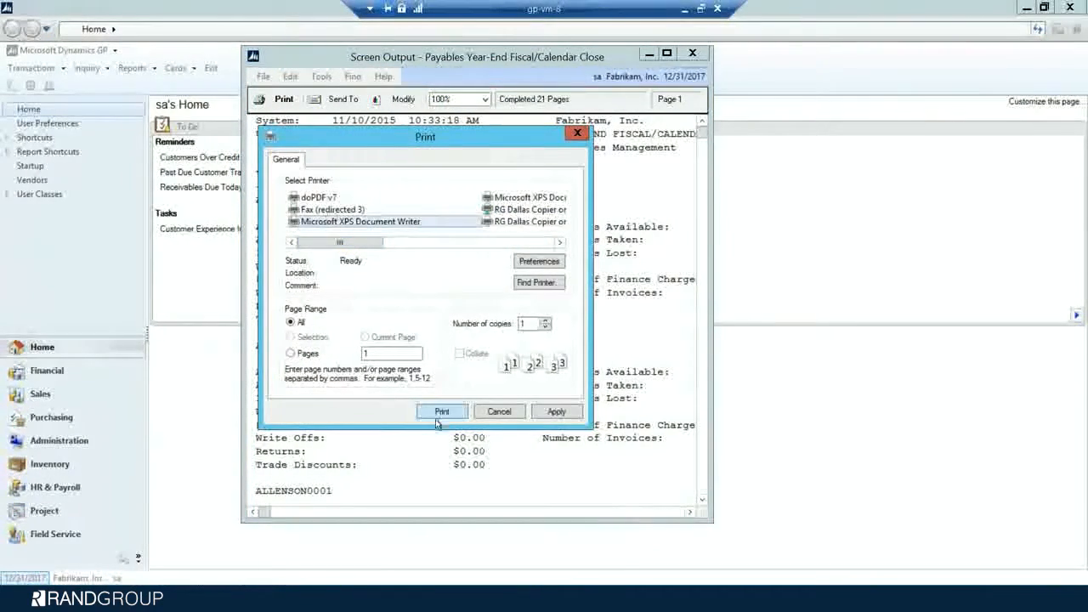
pyautogui.click(441, 411)
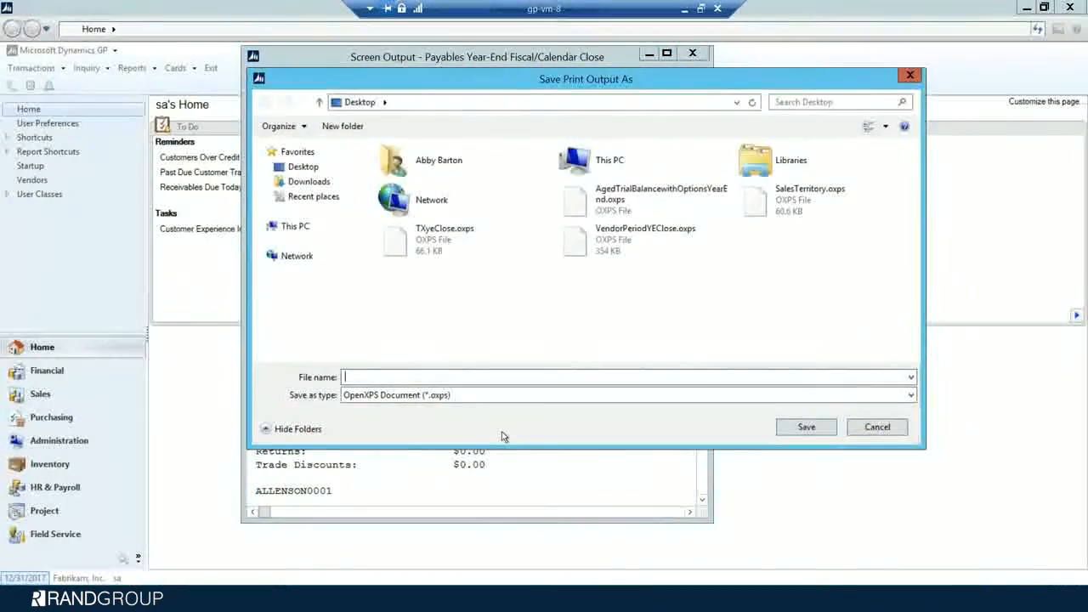
pyautogui.write('PMYearEnd')
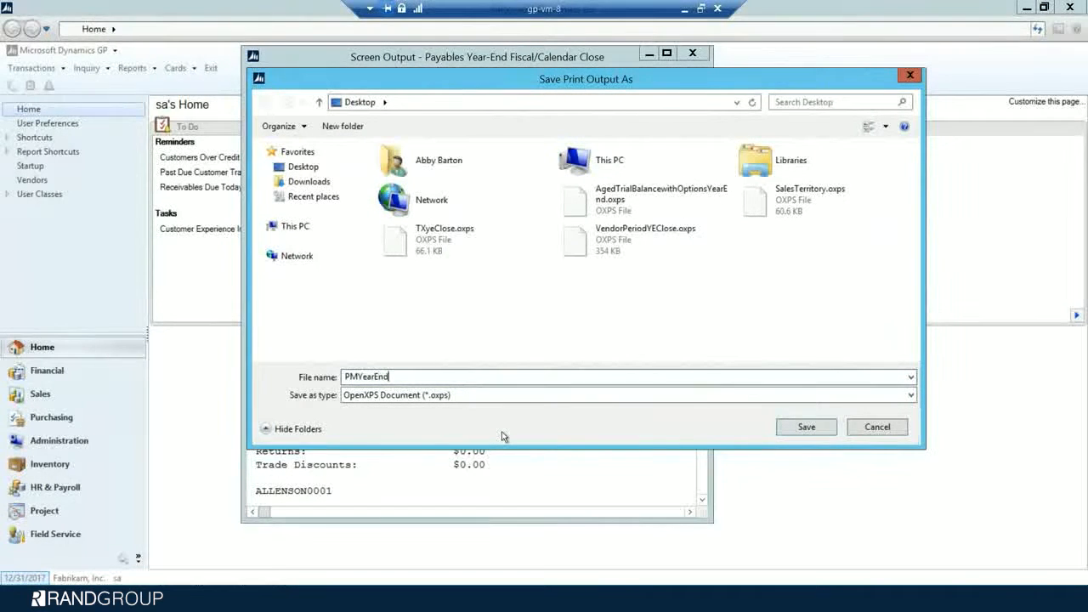
pyautogui.write('Close')
pyautogui.click(806, 427)
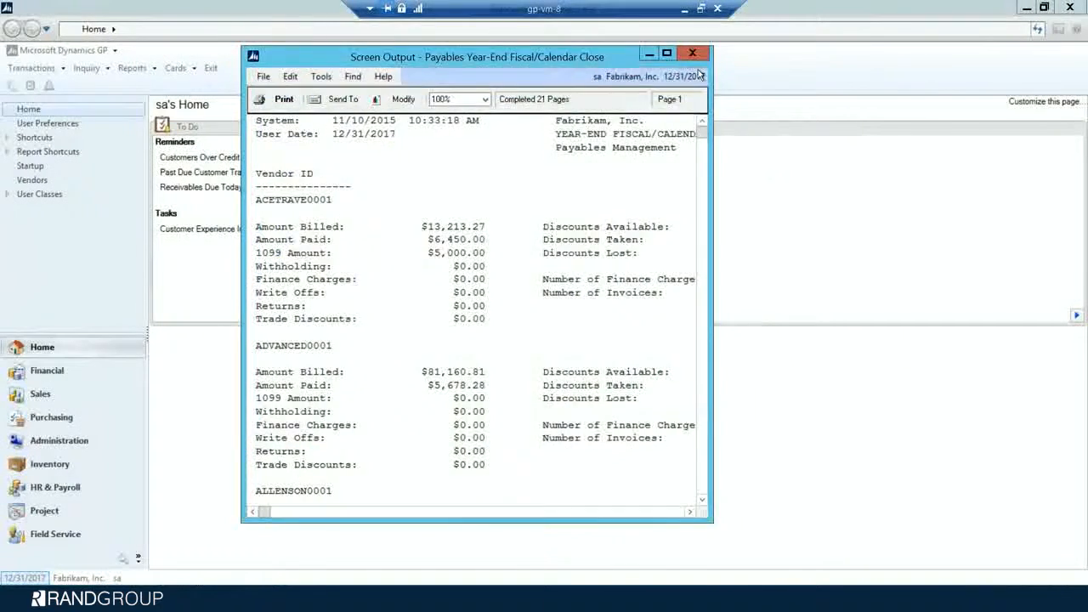
pyautogui.click(692, 53)
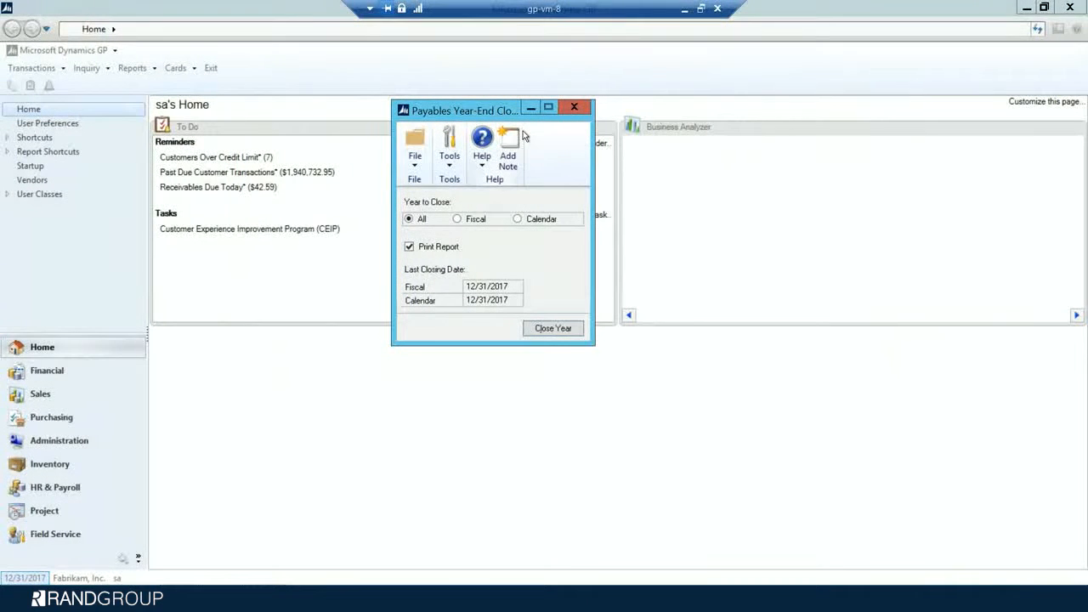
pyautogui.click(576, 105)
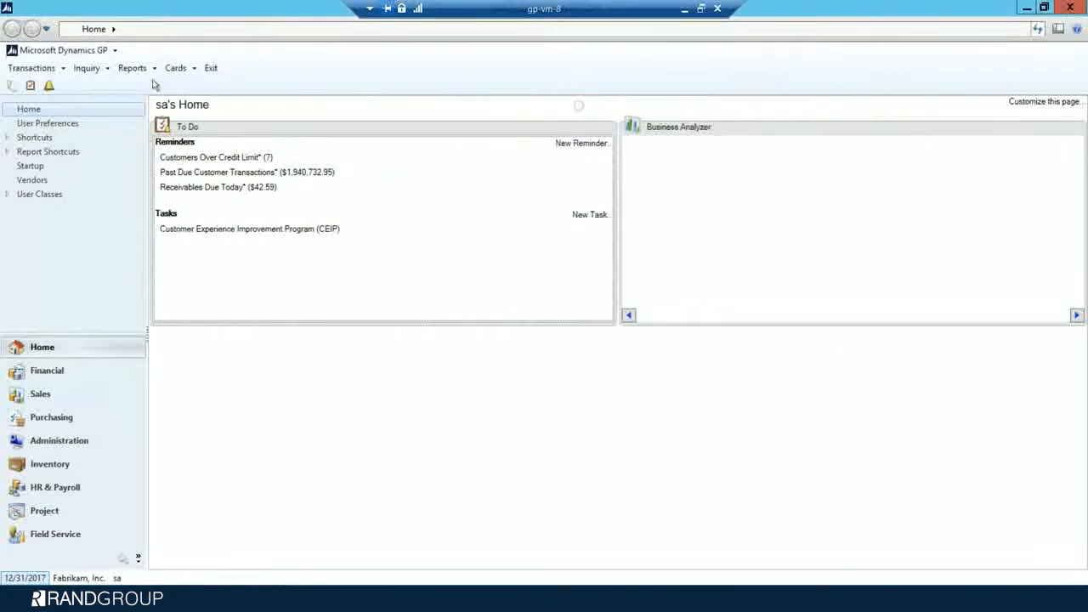
# - Open the Fiscal Periods Setup window from the company setup
pyautogui.click(91, 52)
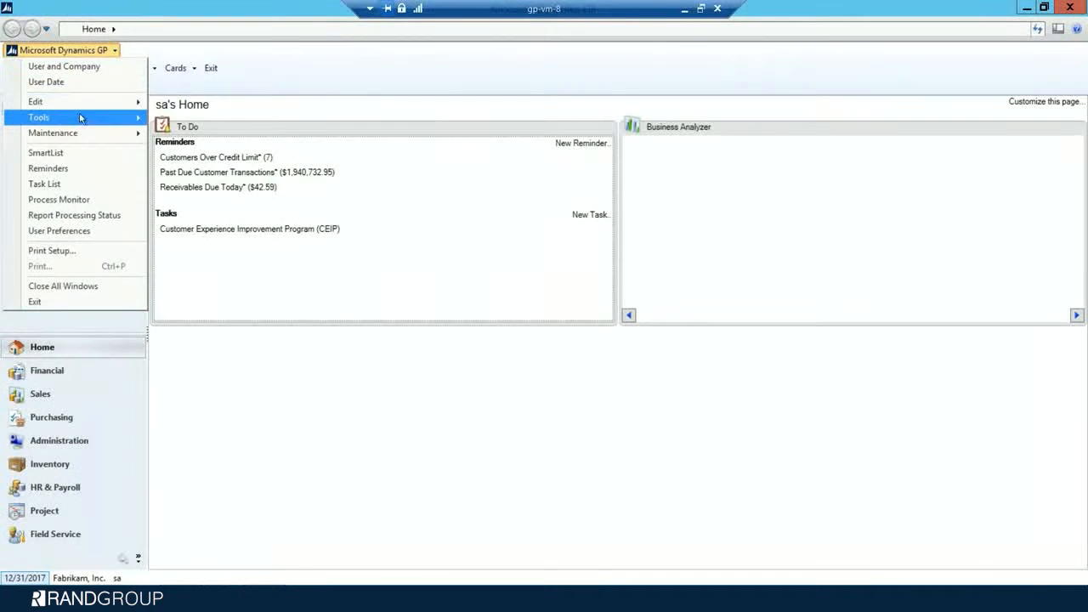
pyautogui.moveTo(85, 119)
pyautogui.moveTo(193, 124)
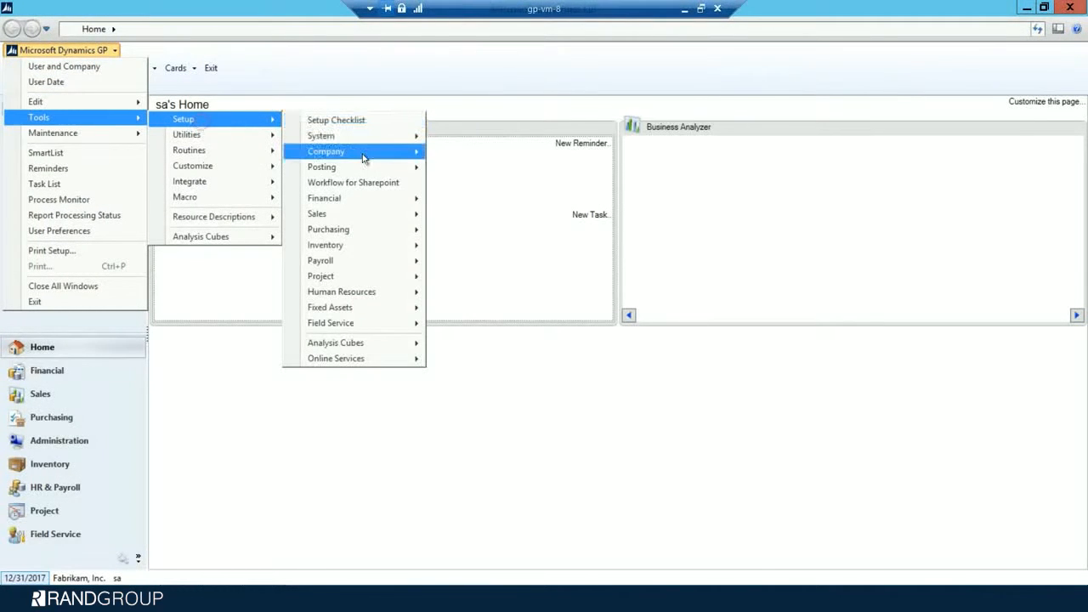
pyautogui.moveTo(362, 152)
pyautogui.click(482, 184)
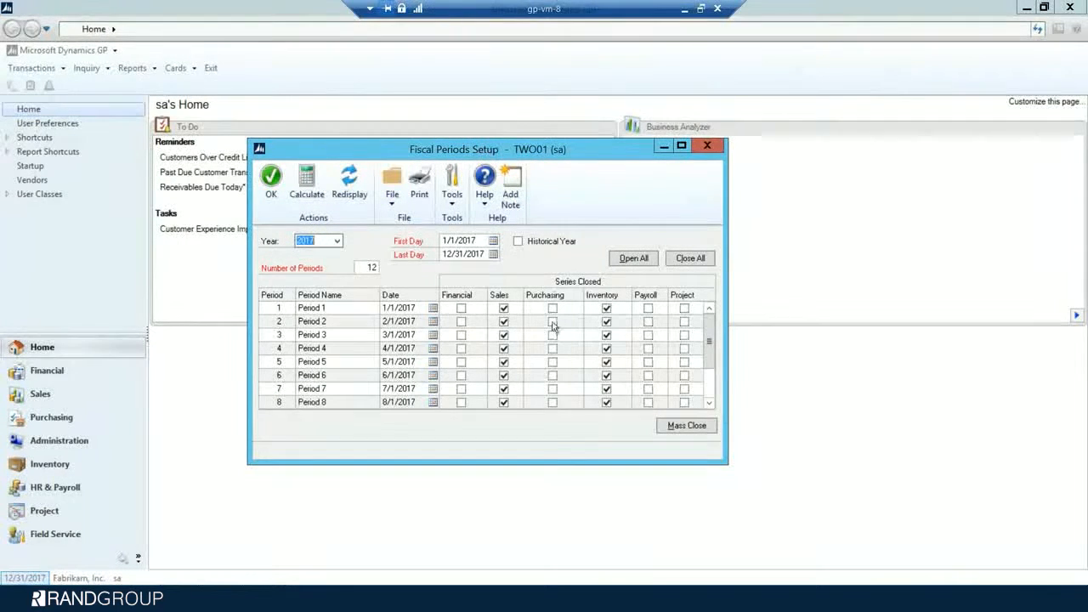
# - Close the Purchasing series for all 12 periods of fiscal year 2017 and save the fiscal period setup
pyautogui.moveTo(559, 463); pyautogui.dragTo(561, 517)
pyautogui.click(552, 308)
pyautogui.click(553, 321)
pyautogui.click(552, 334)
pyautogui.click(552, 348)
pyautogui.click(553, 361)
pyautogui.click(552, 375)
pyautogui.click(552, 388)
pyautogui.click(552, 402)
pyautogui.click(552, 415)
pyautogui.click(552, 429)
pyautogui.click(552, 442)
pyautogui.click(552, 456)
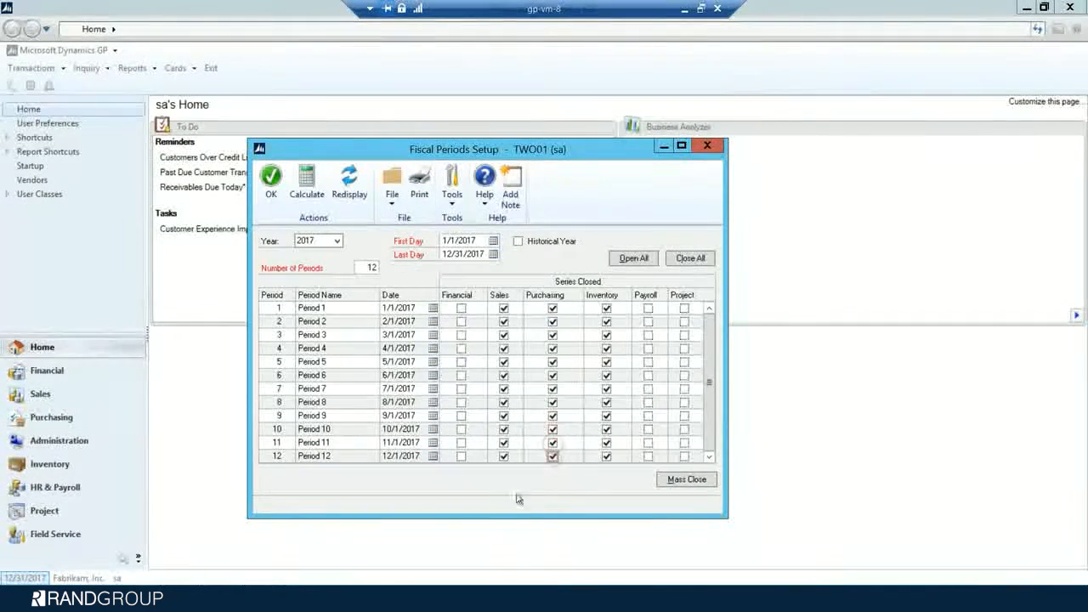
pyautogui.click(270, 180)
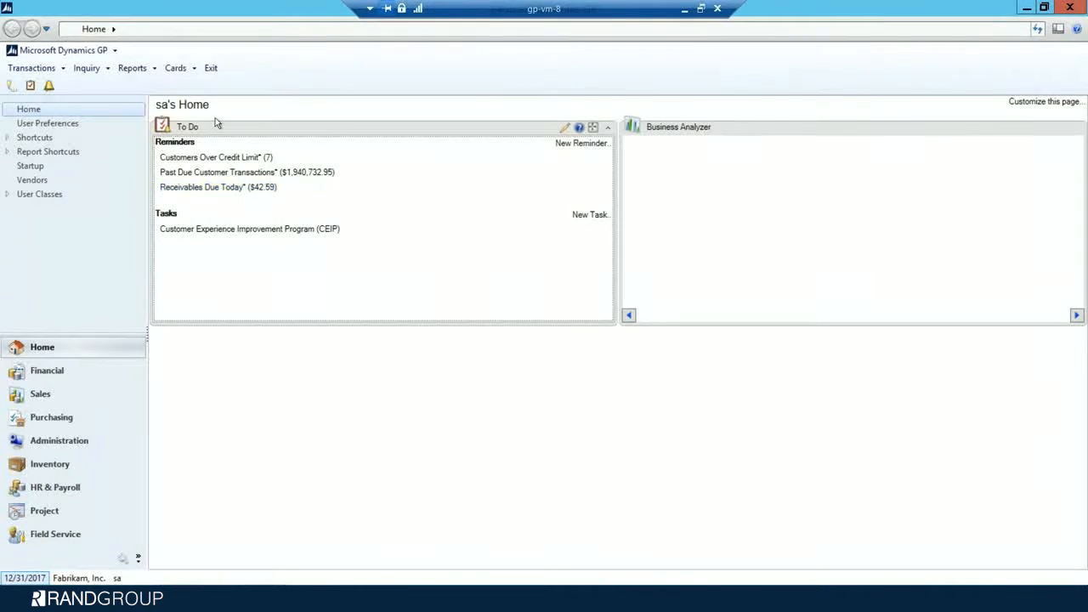
# - Open the company Tax Year-End Close routine to review its options, and close it without processing
pyautogui.click(60, 52)
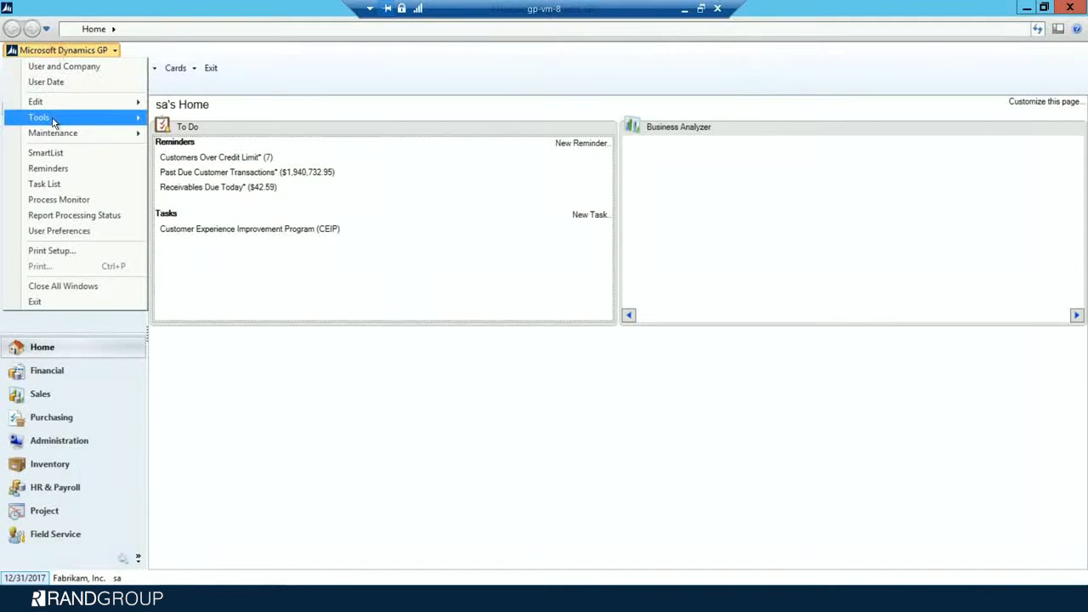
pyautogui.moveTo(53, 120)
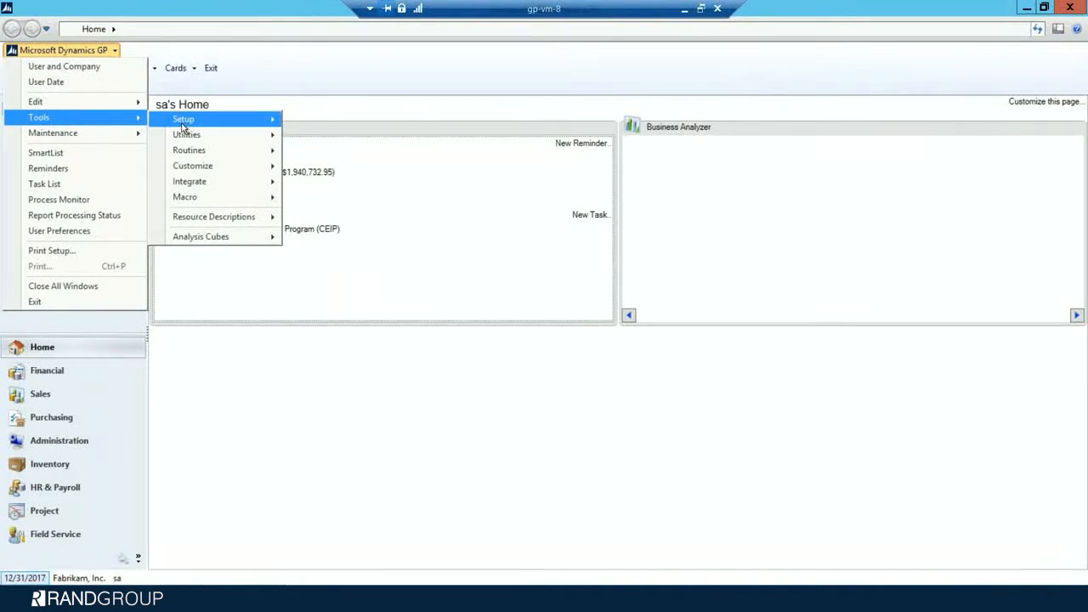
pyautogui.moveTo(183, 126)
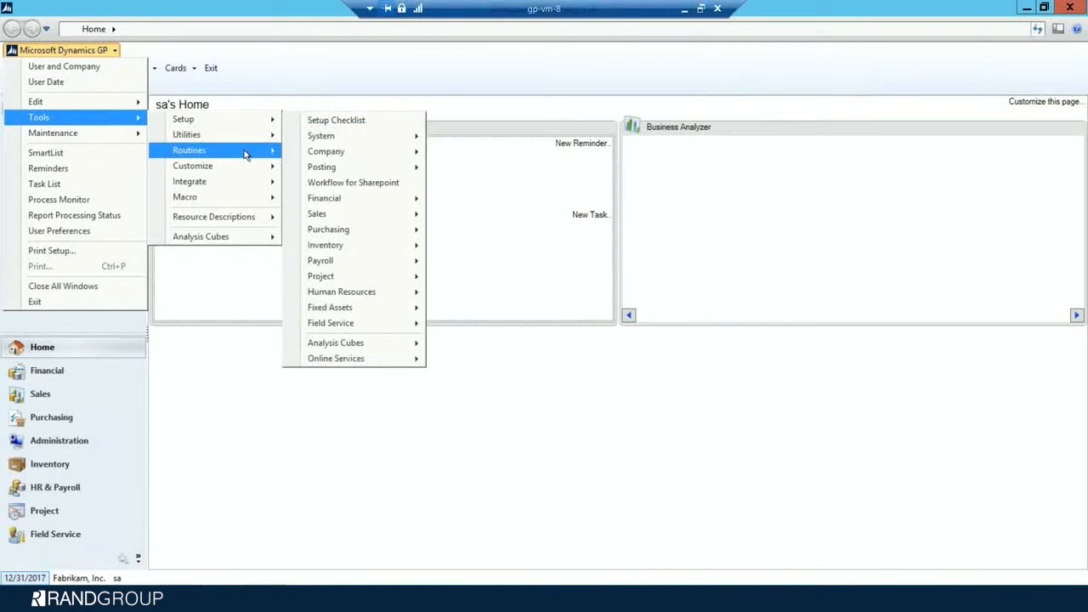
pyautogui.moveTo(244, 150)
pyautogui.moveTo(349, 150)
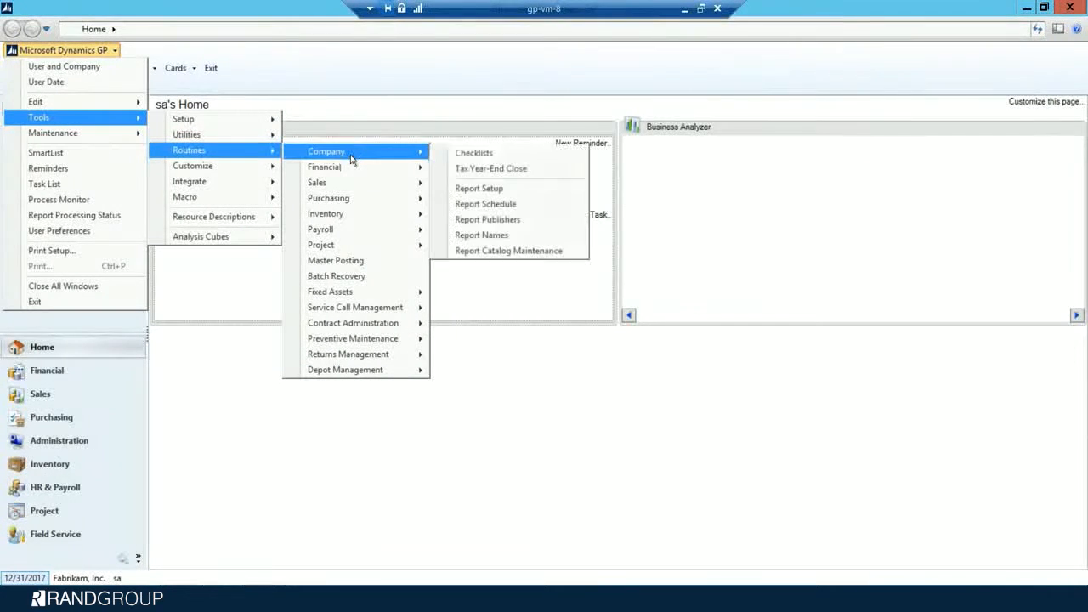
pyautogui.click(501, 167)
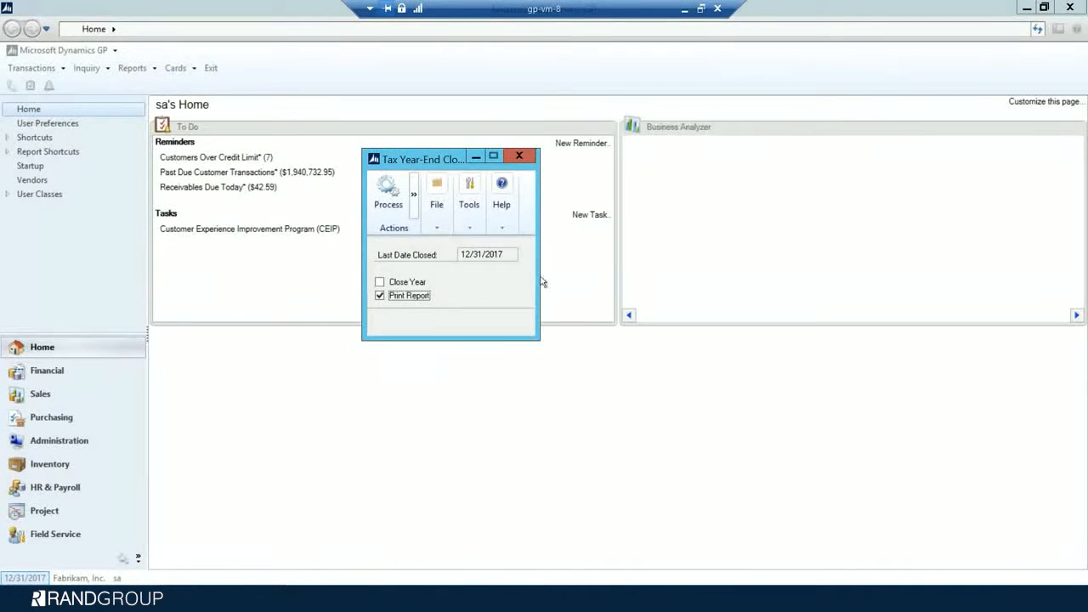
pyautogui.click(518, 158)
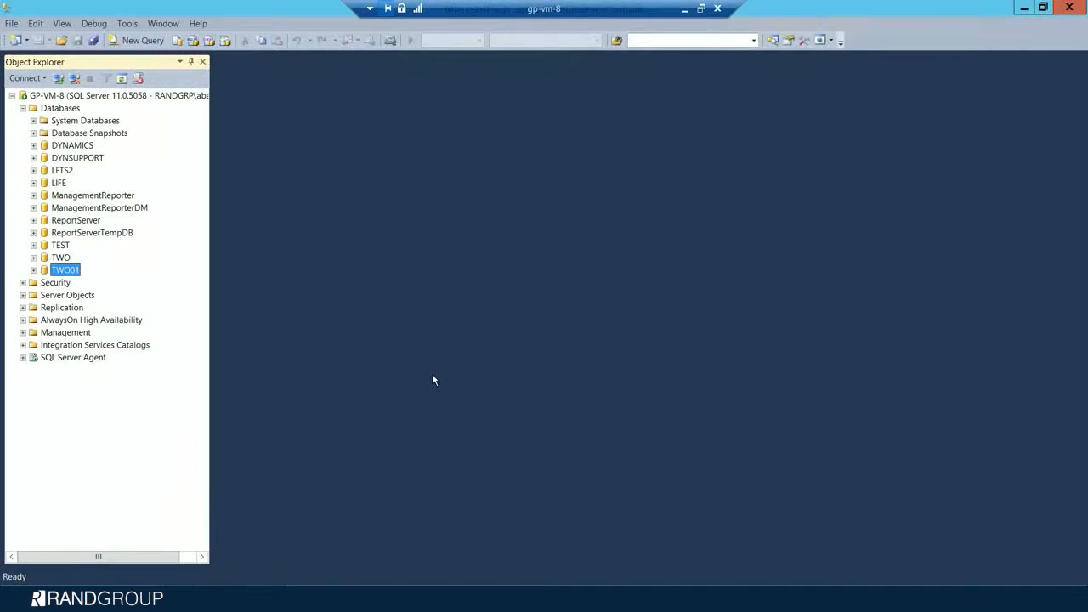
# - Open the backup task for the TWO01 database in SQL Server Management Studio
pyautogui.rightClick(69, 273)
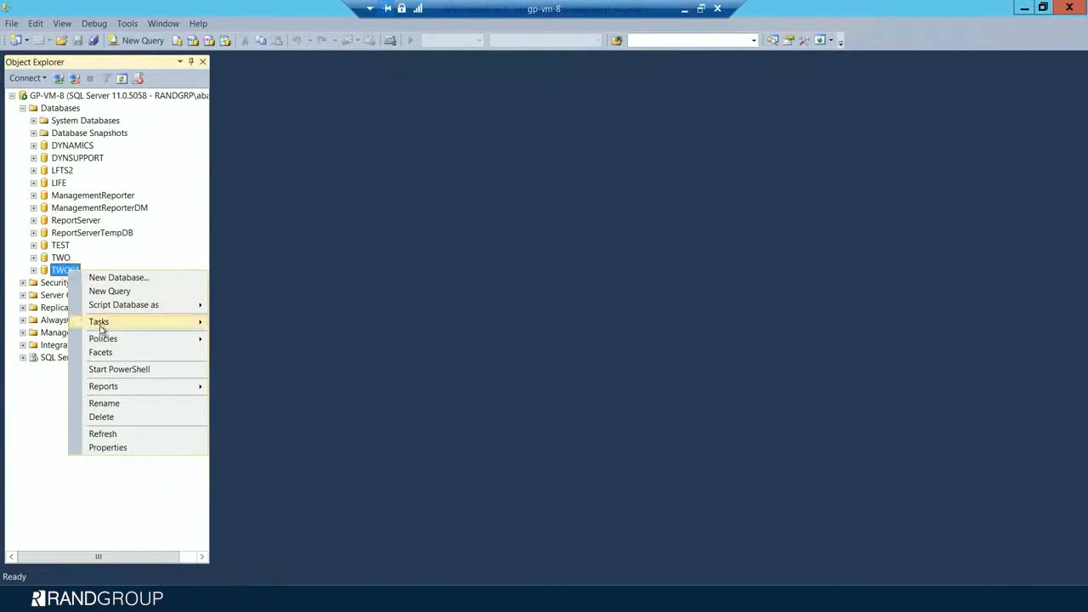
pyautogui.moveTo(187, 323)
pyautogui.click(254, 356)
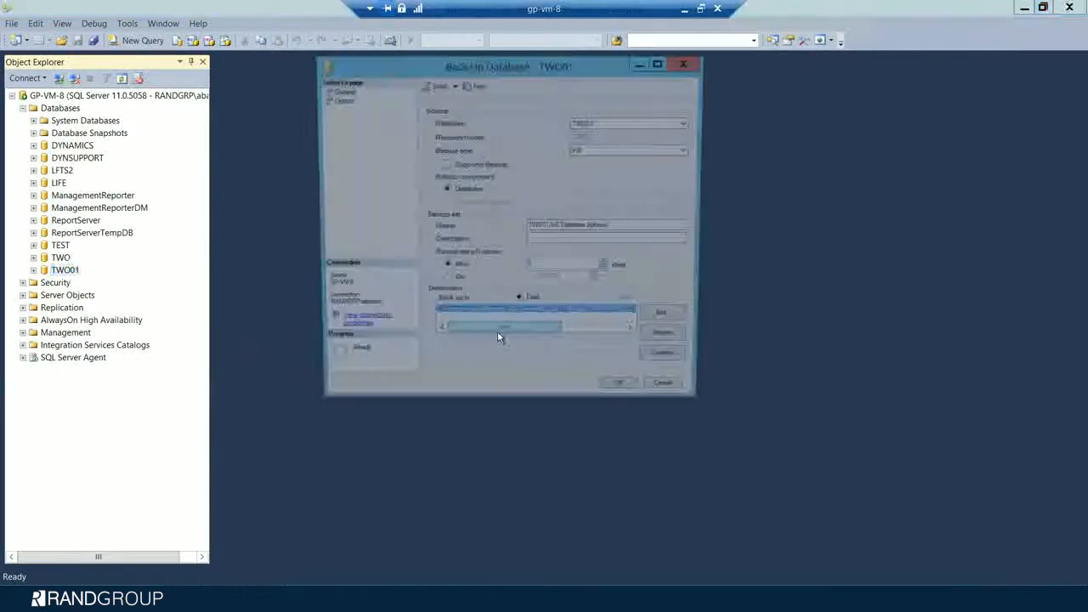
# - Set PM_PostYearEnd.bak in the SQL Server Backup folder as the disk destination and run the full TWO01 backup
pyautogui.click(668, 320)
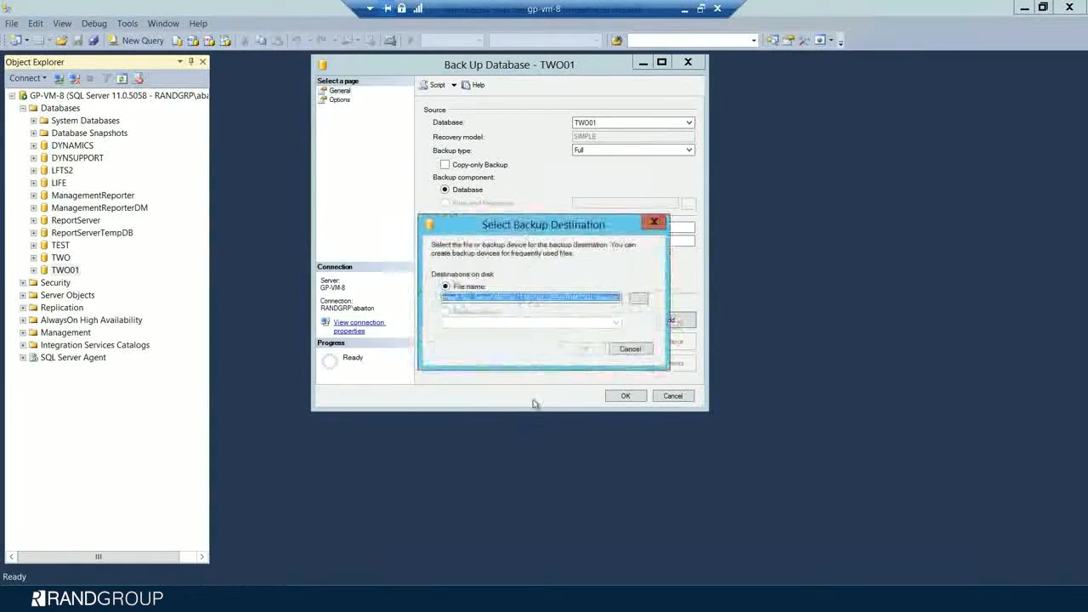
pyautogui.click(638, 298)
pyautogui.click(570, 429)
pyautogui.write('PM_PostYearEnd.bak')
pyautogui.click(587, 450)
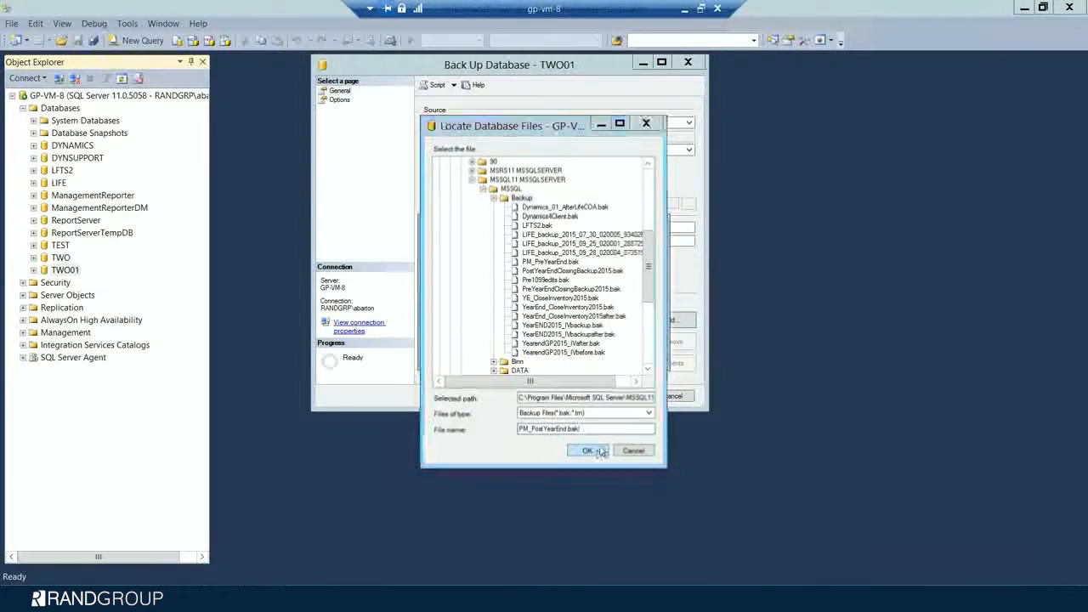
pyautogui.click(591, 348)
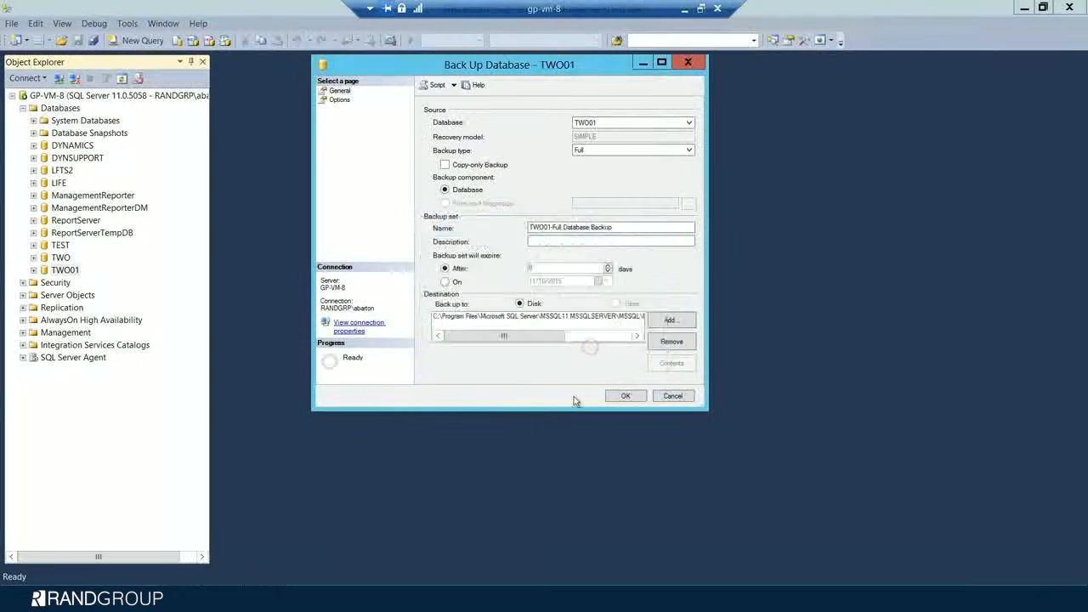
pyautogui.click(621, 395)
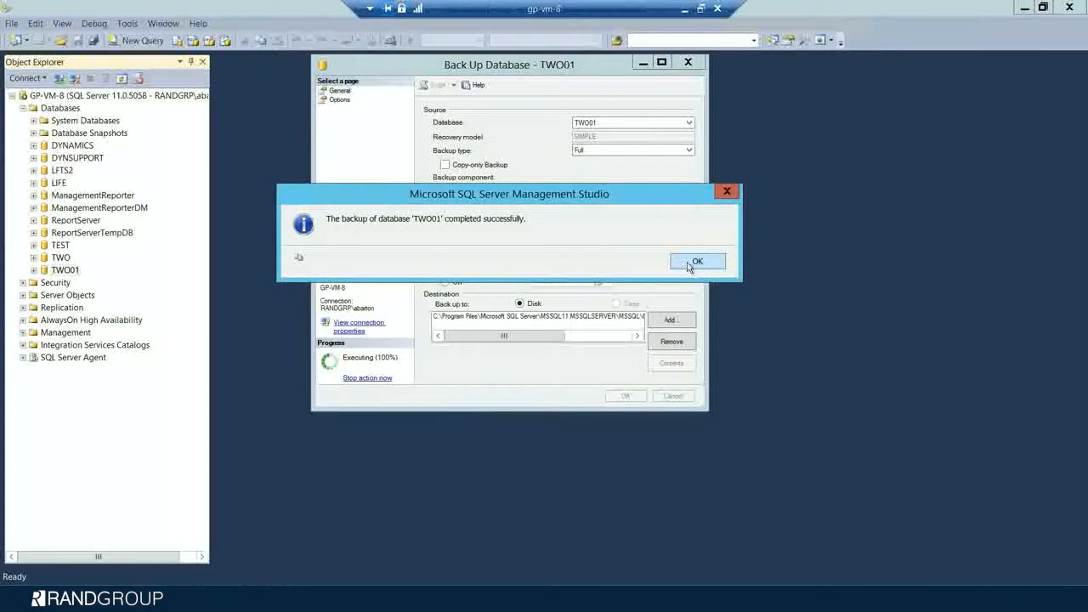
# - Dismiss the backup confirmation, switch to Microsoft Dynamics GP, and bring up the first vendor's credit summary
pyautogui.click(694, 261)
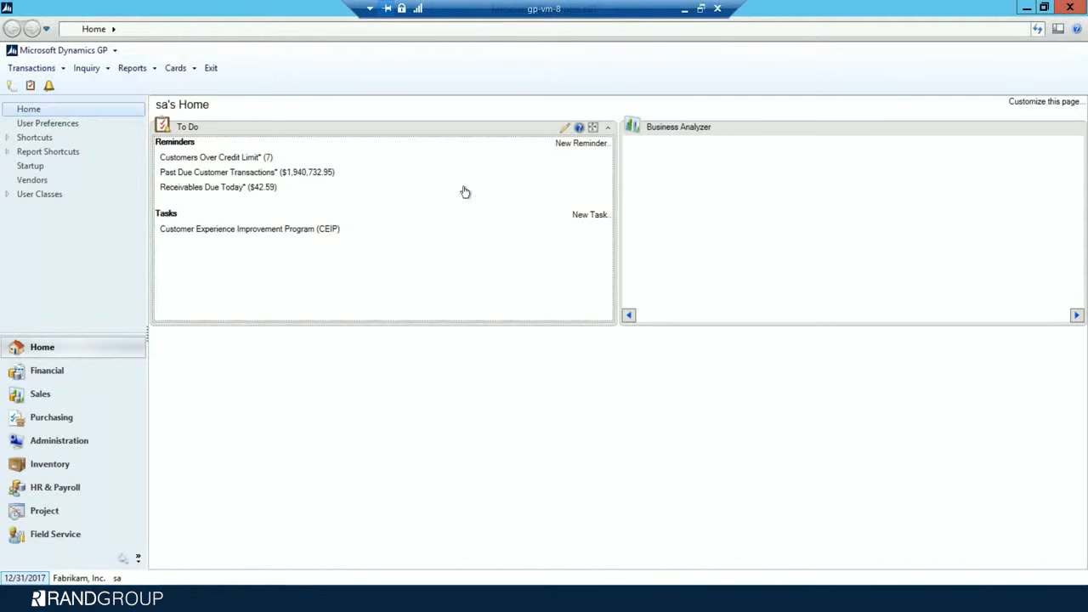
pyautogui.click(175, 68)
pyautogui.moveTo(196, 132)
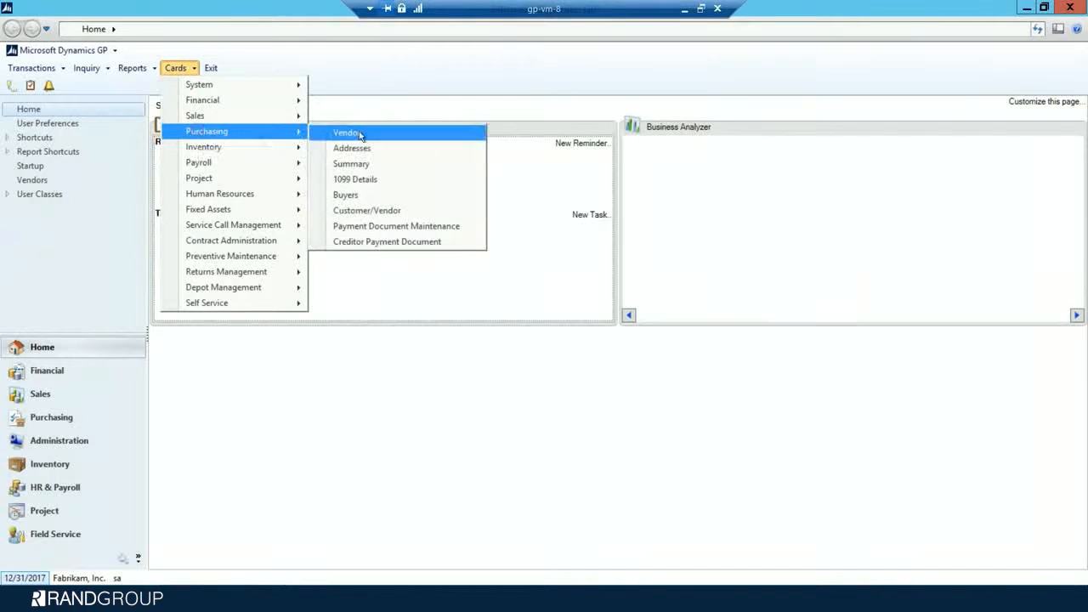
pyautogui.click(359, 164)
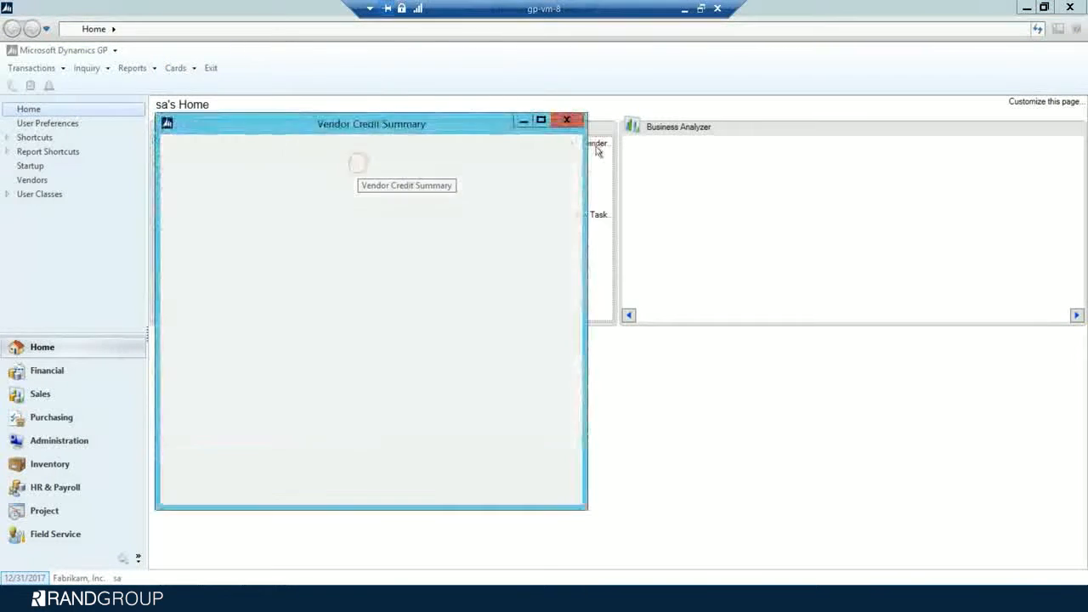
pyautogui.click(230, 475)
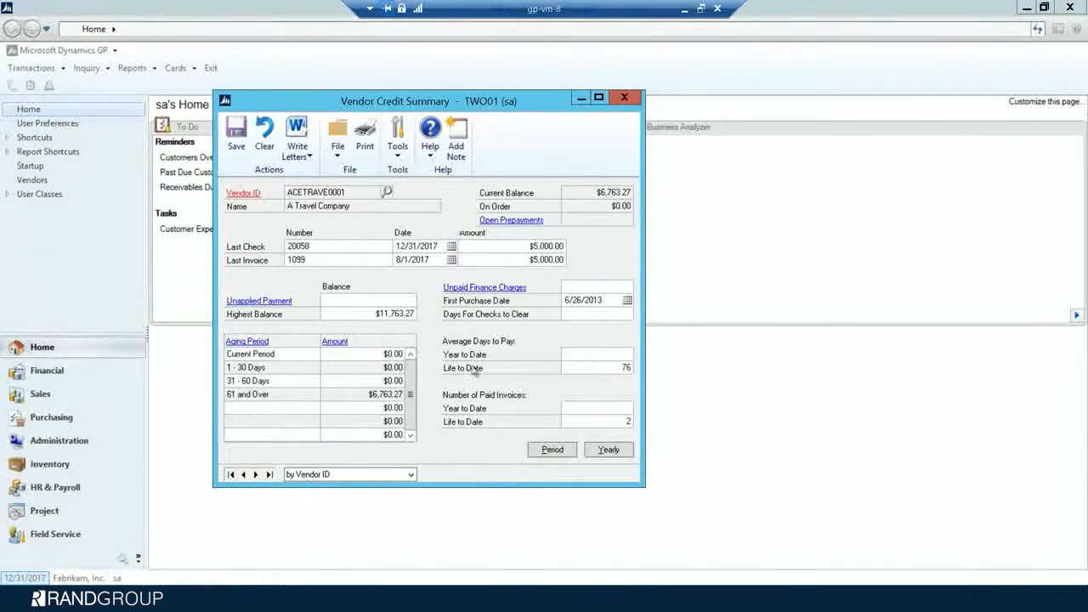
# - Review A Travel Company's yearly summary of amounts since last close, and close both vendor summary windows
pyautogui.click(618, 456)
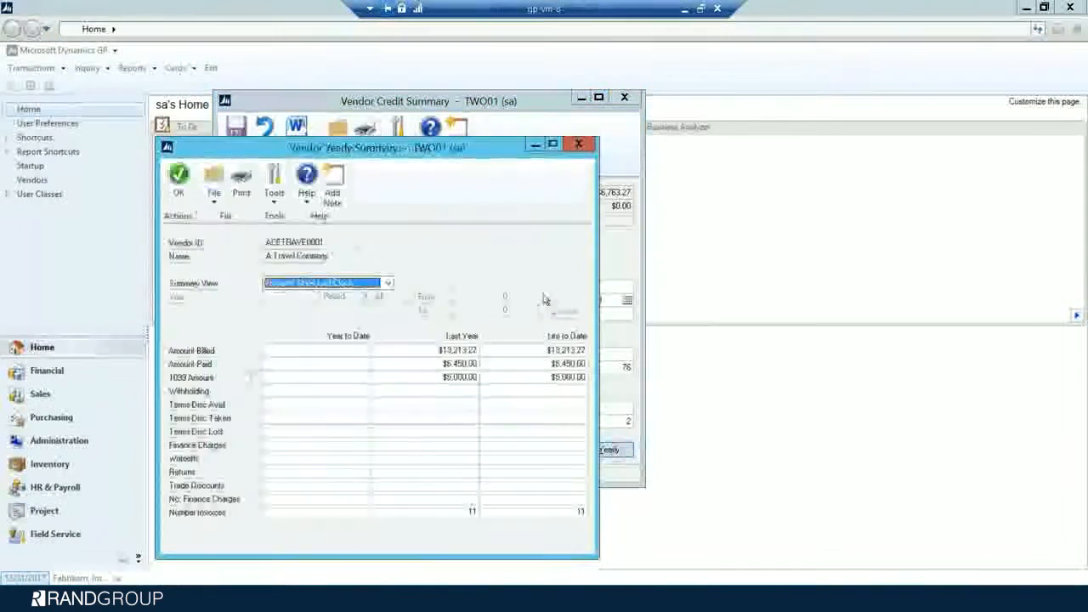
pyautogui.moveTo(472, 148); pyautogui.dragTo(575, 81)
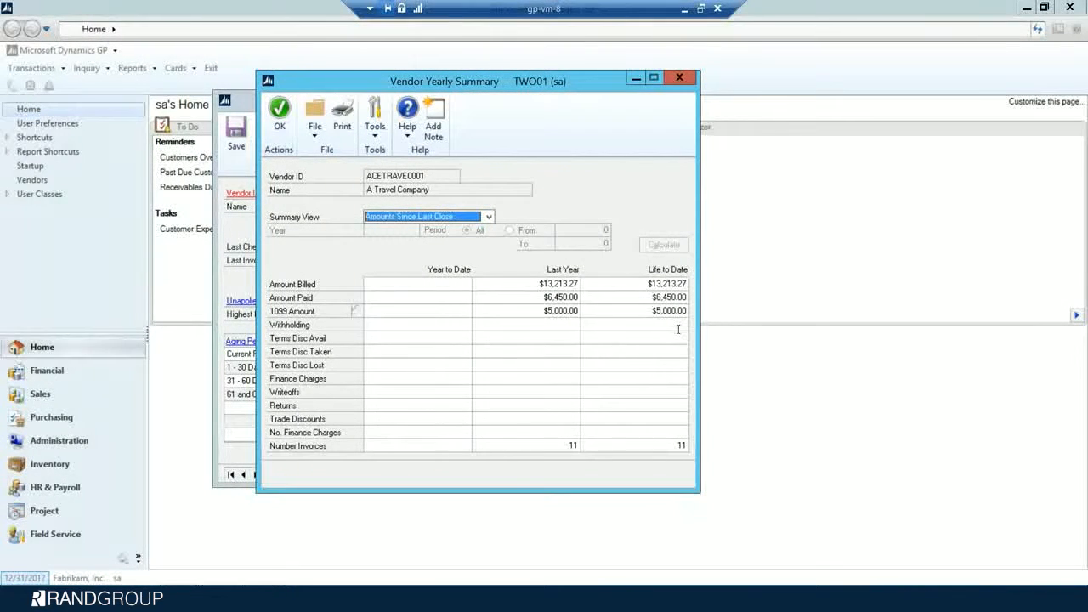
pyautogui.click(280, 109)
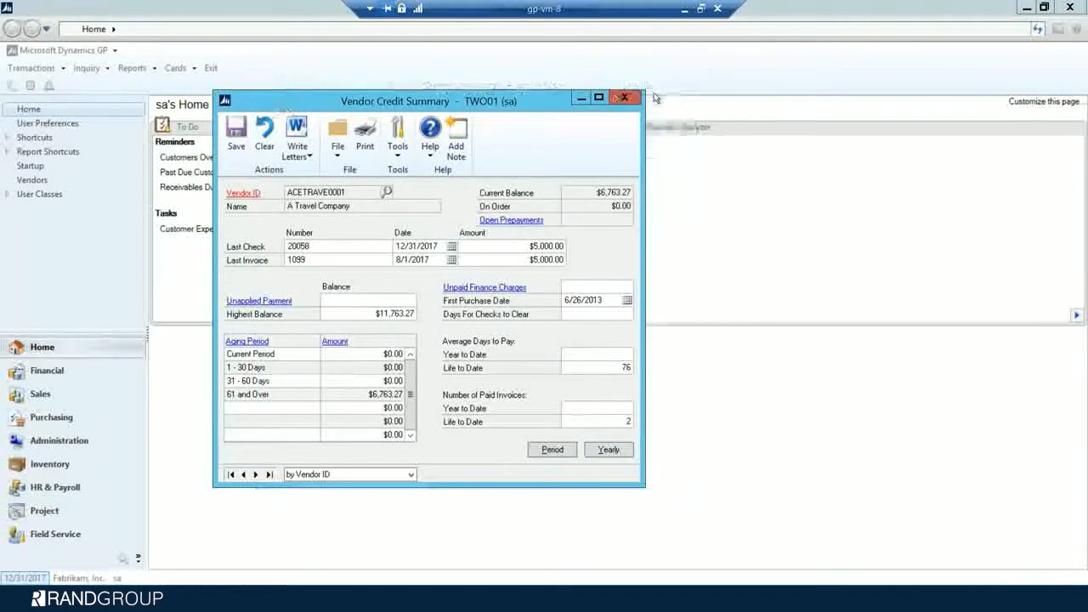
pyautogui.click(624, 99)
# - Open SmartList and display the default Vendors list from the Purchasing category
pyautogui.click(97, 51)
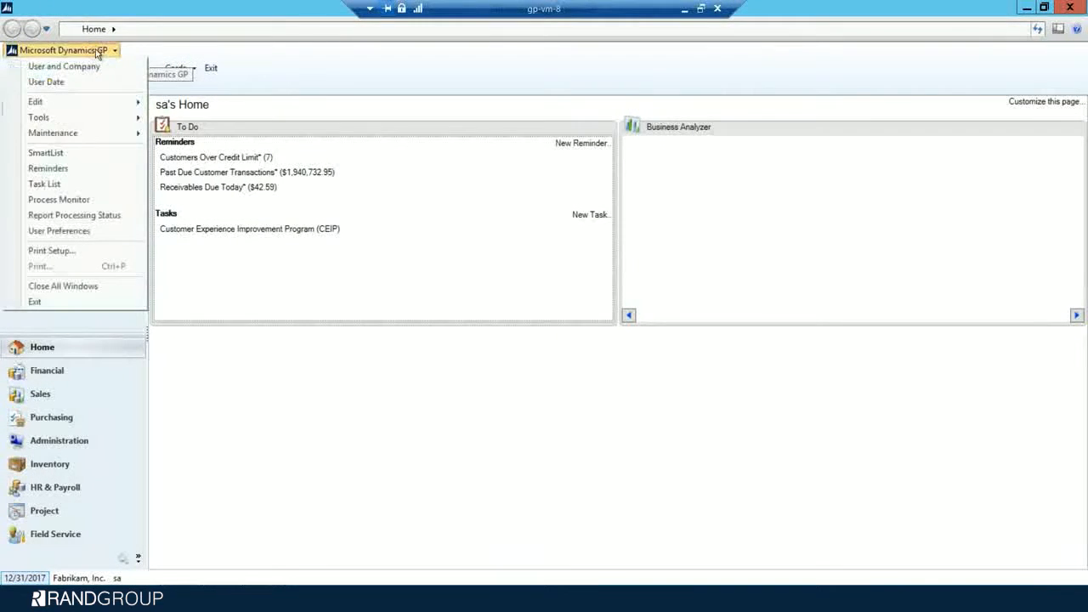
pyautogui.click(51, 153)
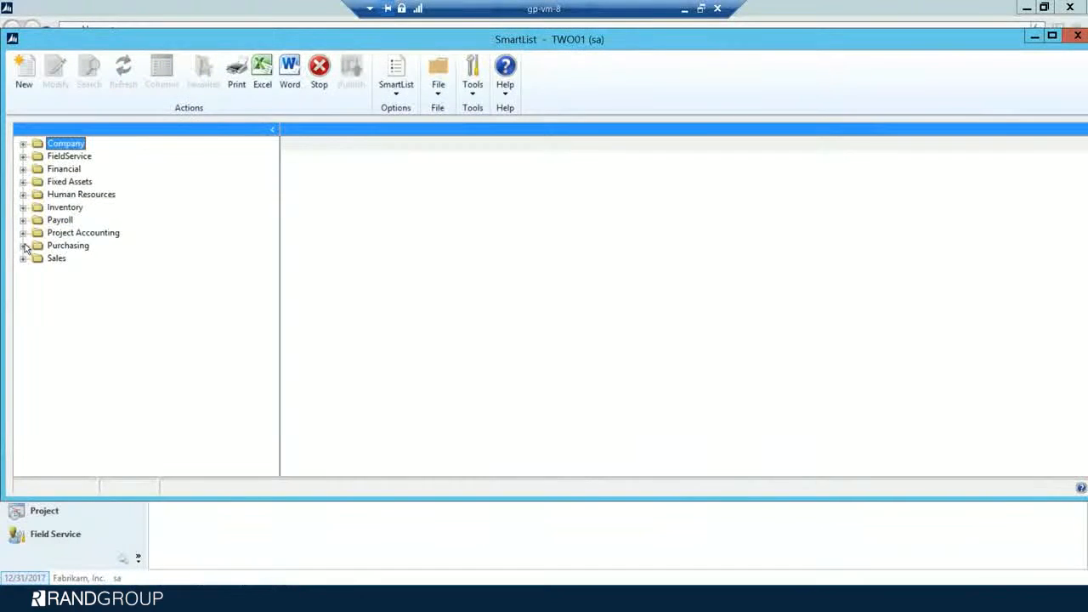
pyautogui.click(24, 245)
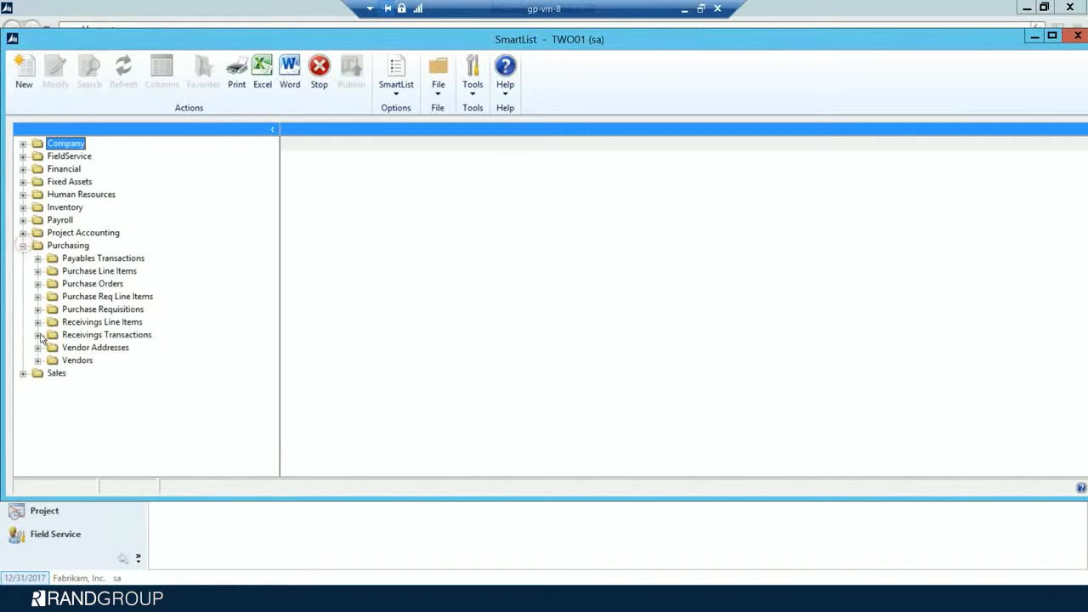
pyautogui.click(37, 360)
pyautogui.click(68, 372)
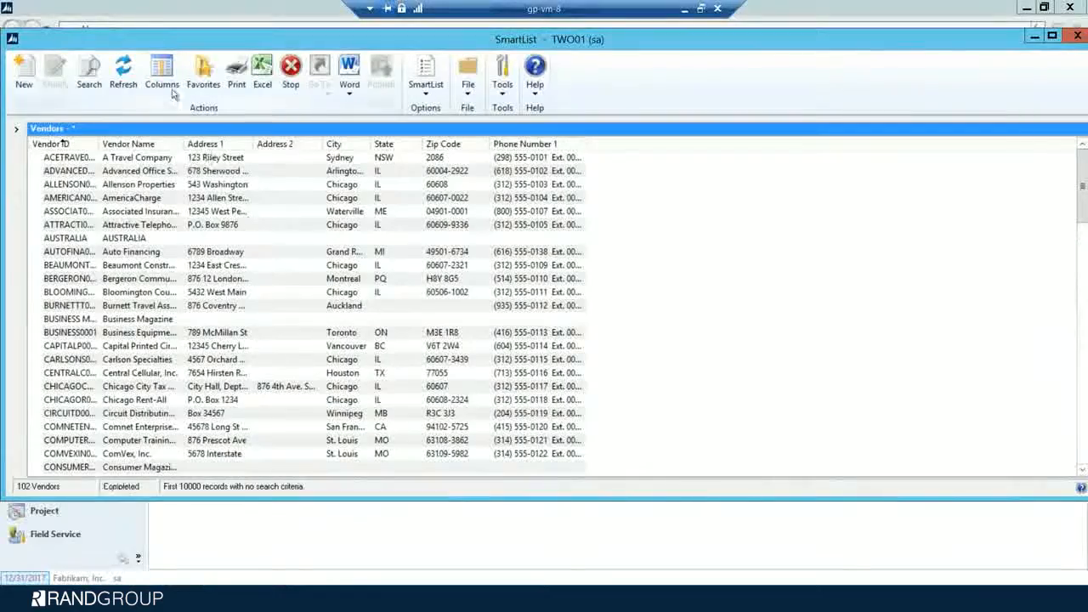
# - Add the 1099 Amount LIFE and 1099 Amount YTD columns to the Vendors SmartList
pyautogui.click(164, 79)
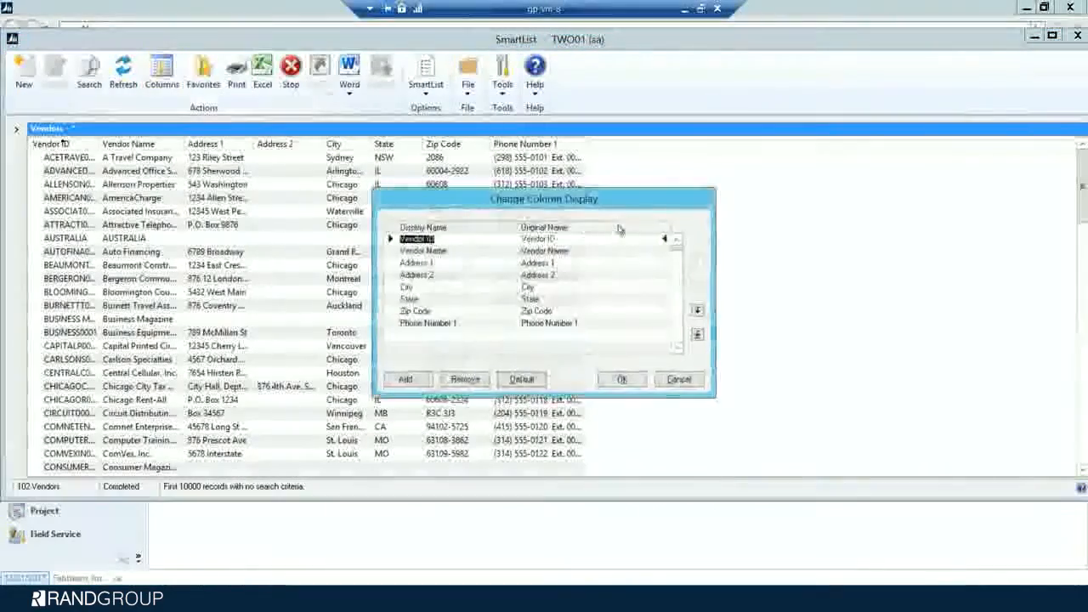
pyautogui.click(408, 379)
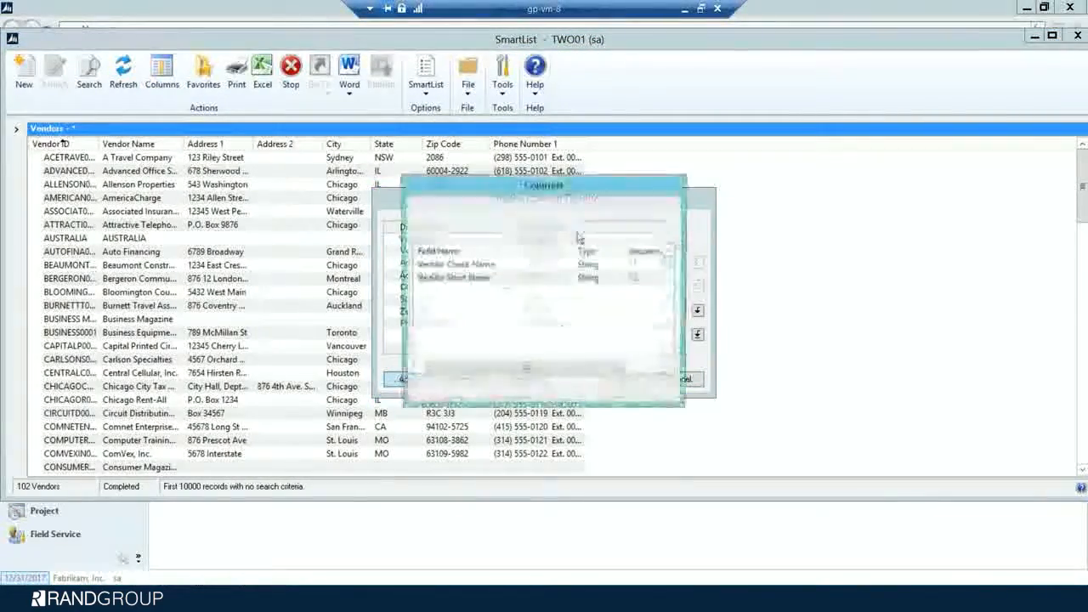
pyautogui.write('YTD')
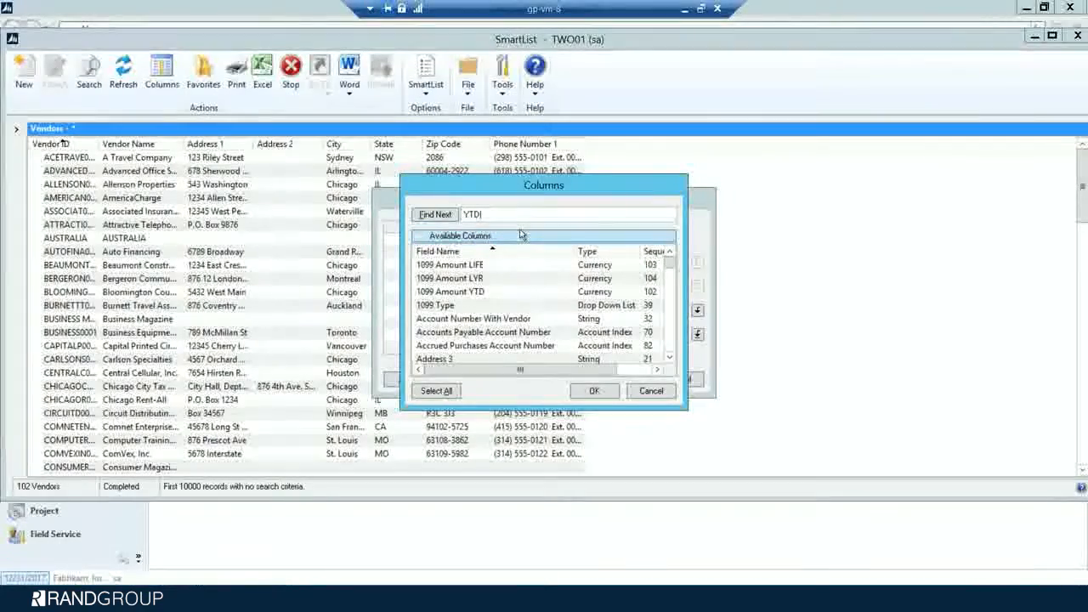
pyautogui.moveTo(487, 215); pyautogui.dragTo(463, 215)
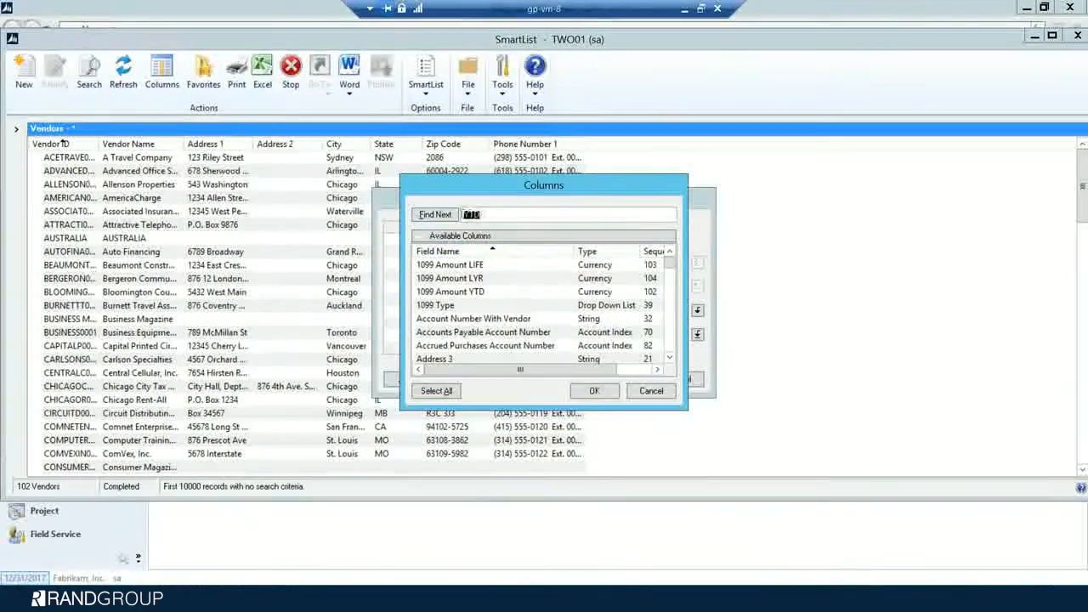
pyautogui.click(478, 265)
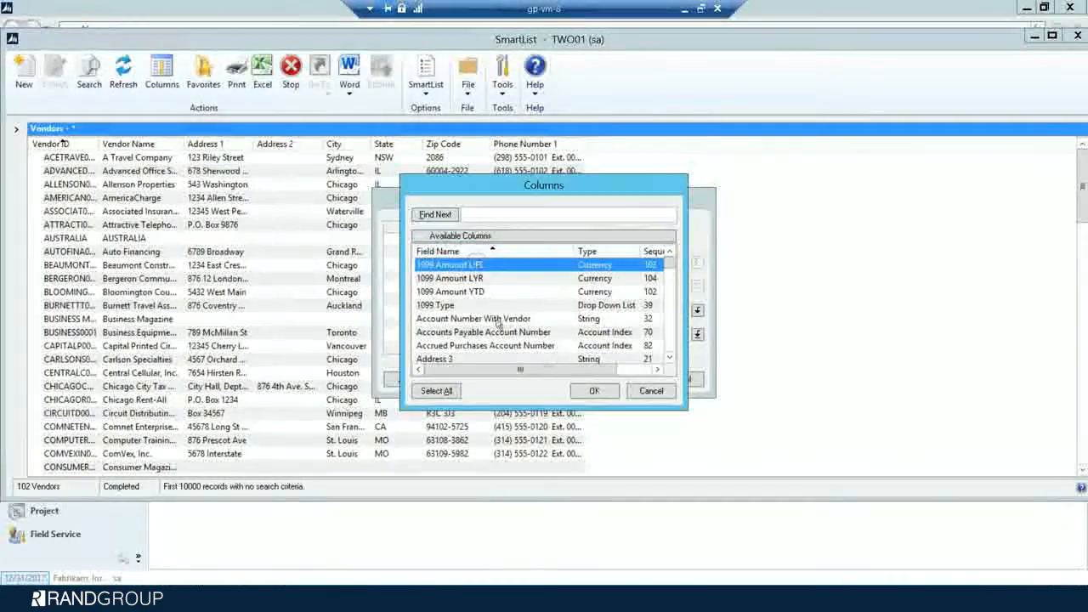
pyautogui.click(594, 391)
pyautogui.click(408, 379)
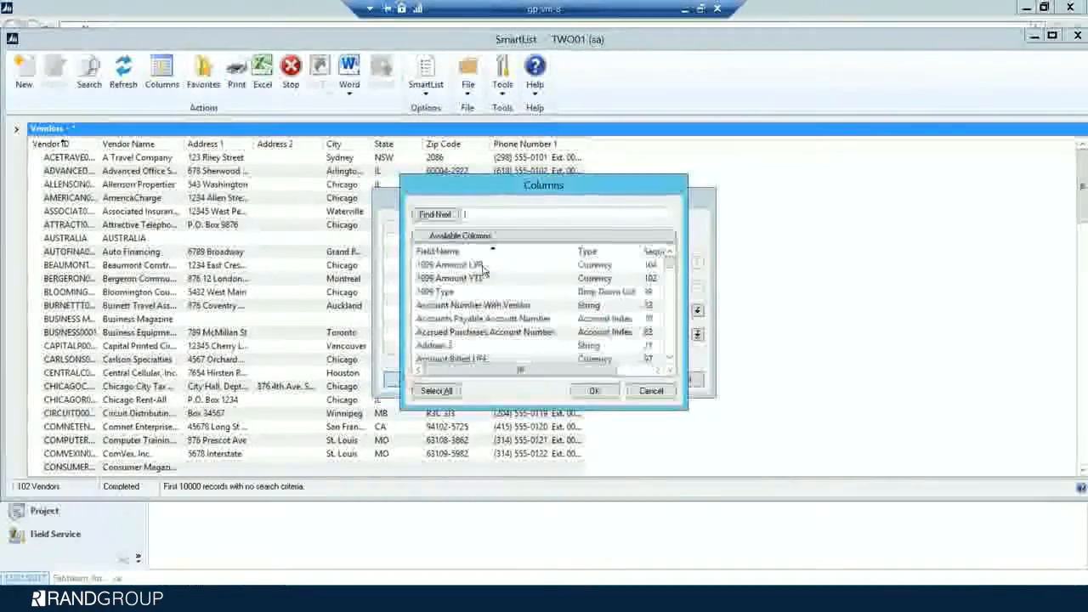
pyautogui.click(518, 279)
pyautogui.click(594, 390)
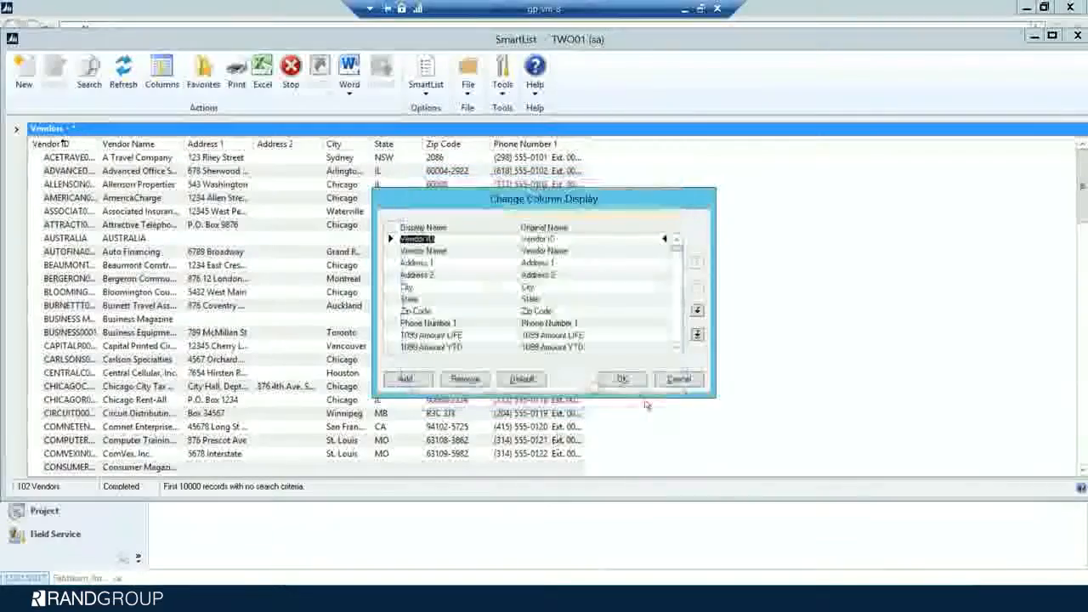
pyautogui.click(622, 379)
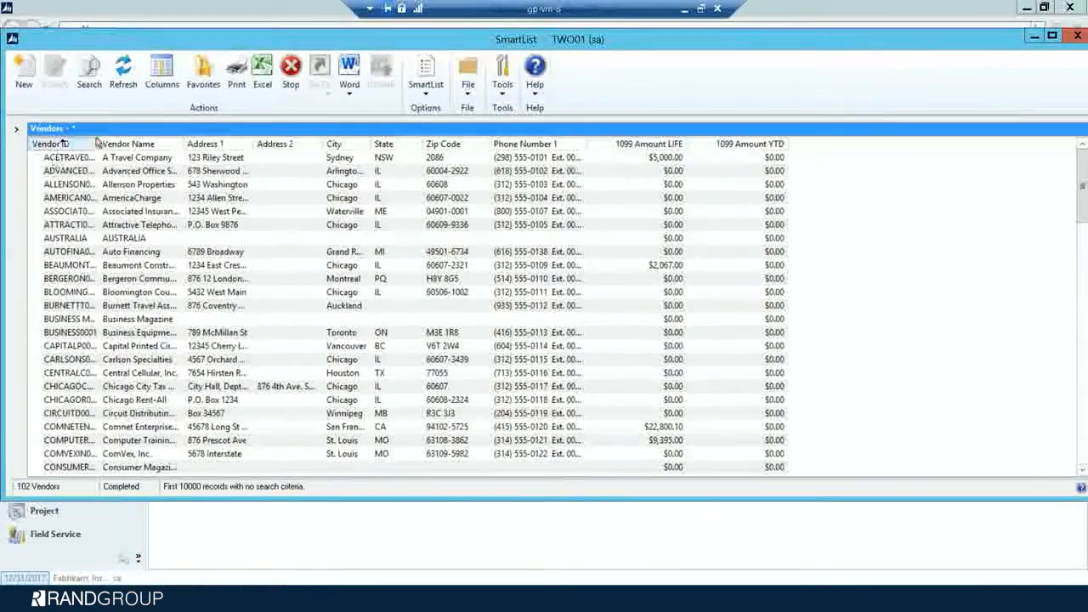
# - Widen the Vendor ID column, check A Travel Company's 1099 life and year-to-date amounts, and close SmartList
pyautogui.moveTo(97, 143); pyautogui.dragTo(143, 144)
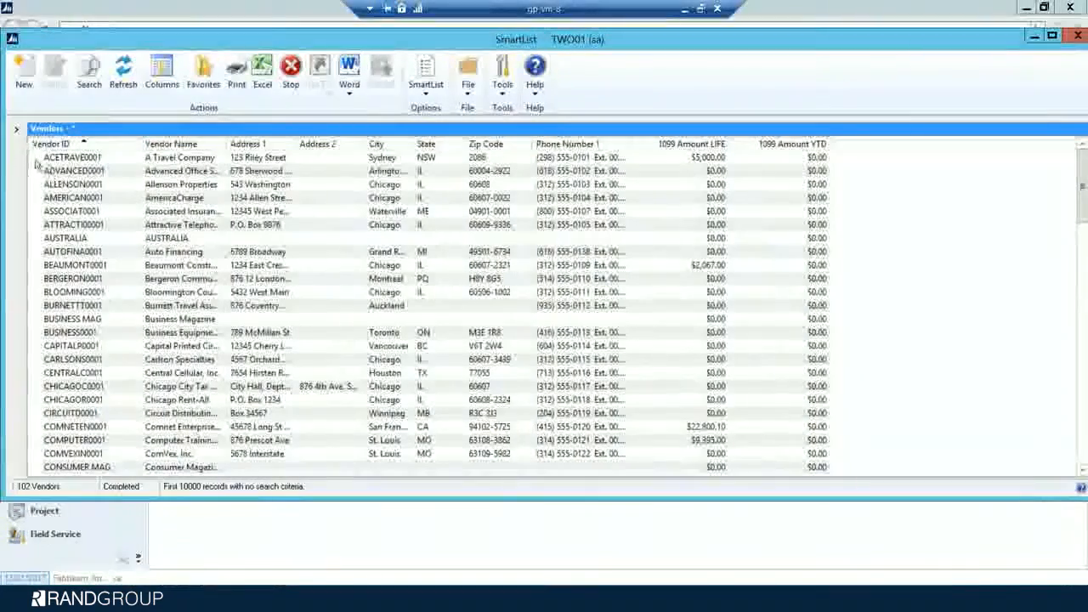
pyautogui.click(696, 159)
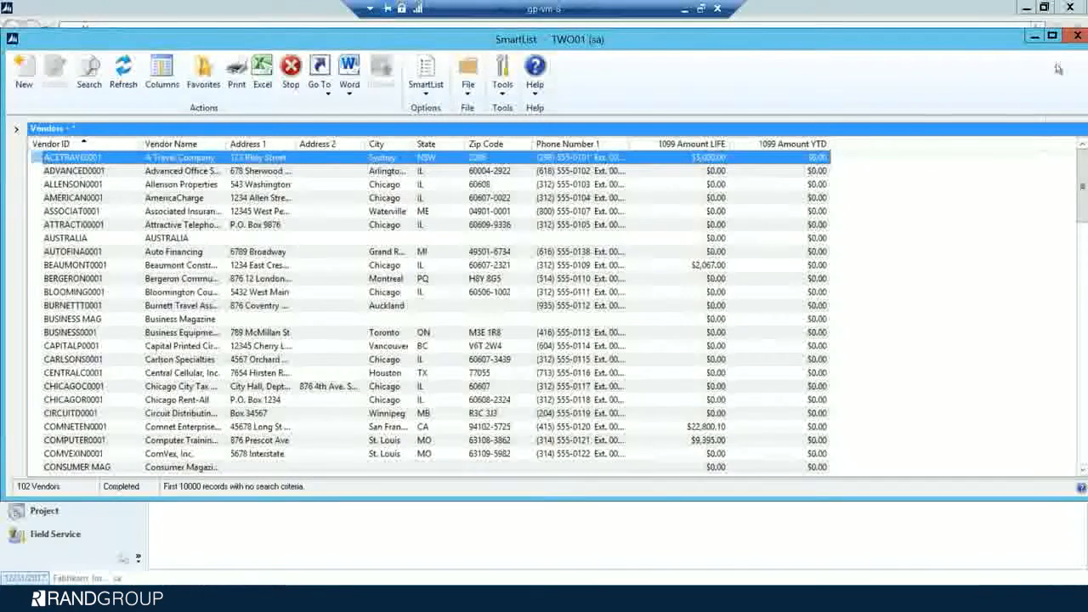
pyautogui.click(1077, 35)
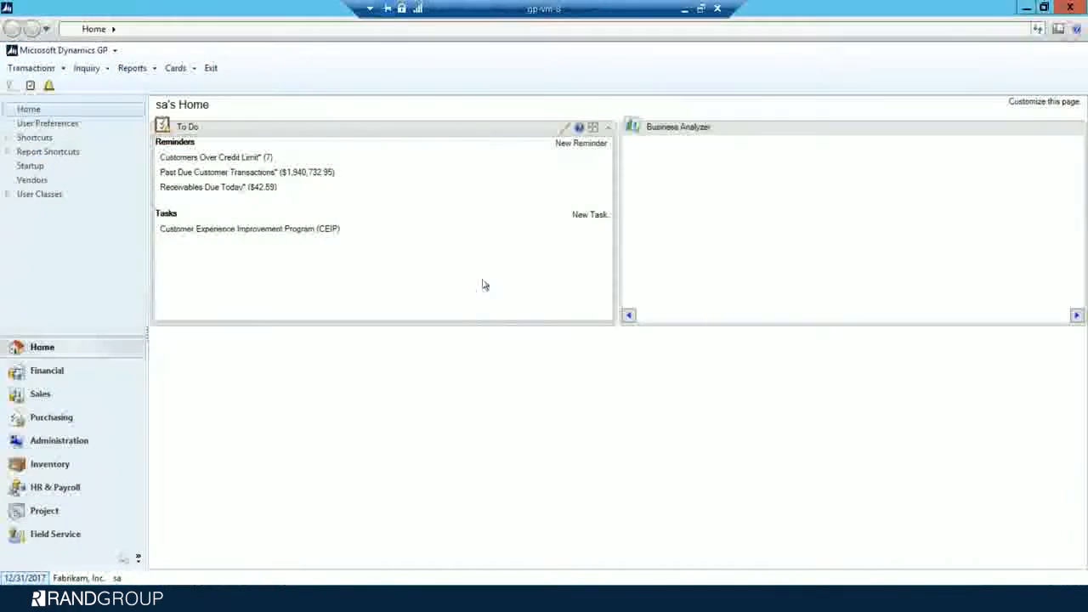